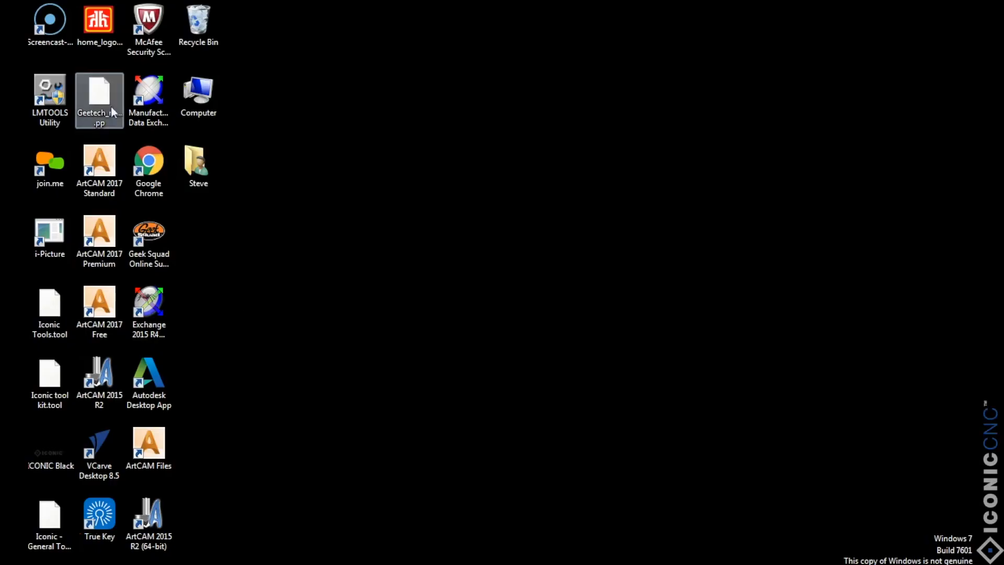
Step: Launch ArtCAM 2017 Standard from the desktop and start a new model
{"action": "left_click", "coordinate": [105, 167]}
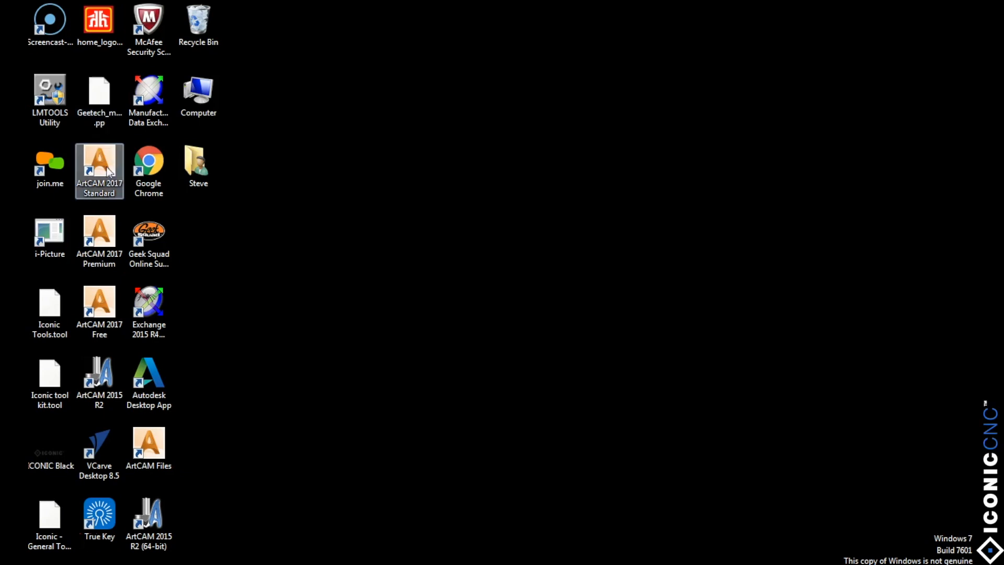
{"action": "double_click", "coordinate": [106, 168]}
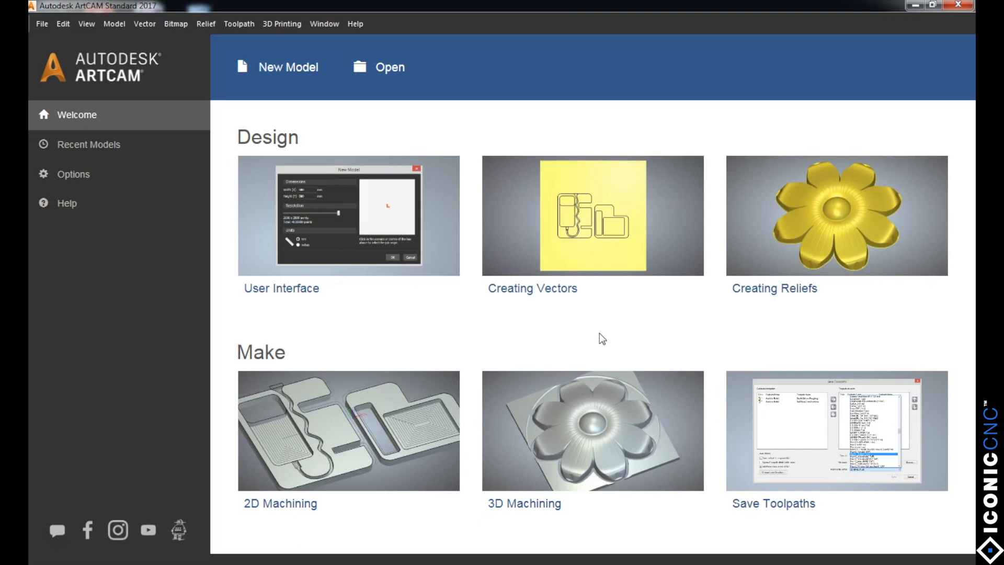
{"action": "mouse_move", "coordinate": [833, 291]}
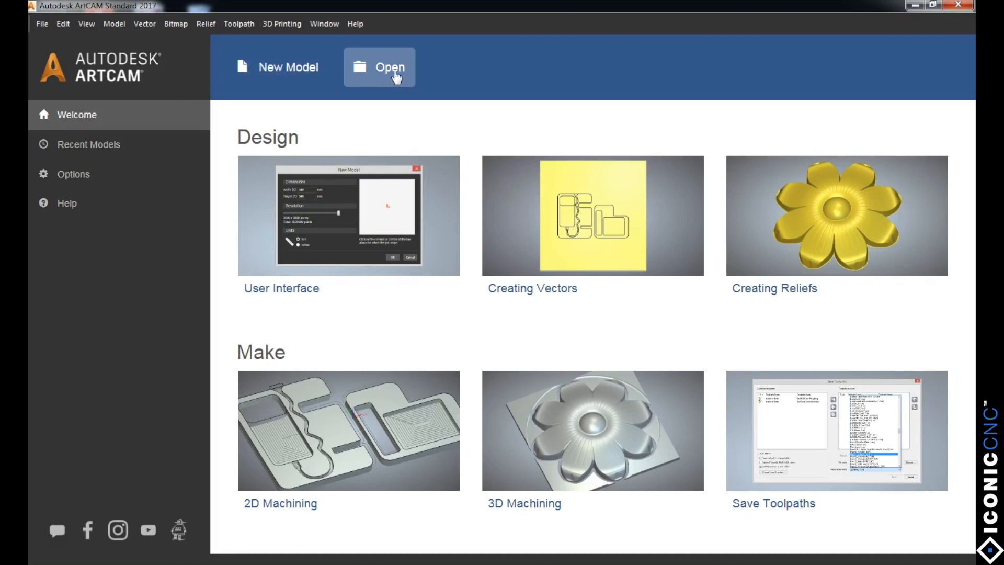
{"action": "left_click", "coordinate": [271, 68]}
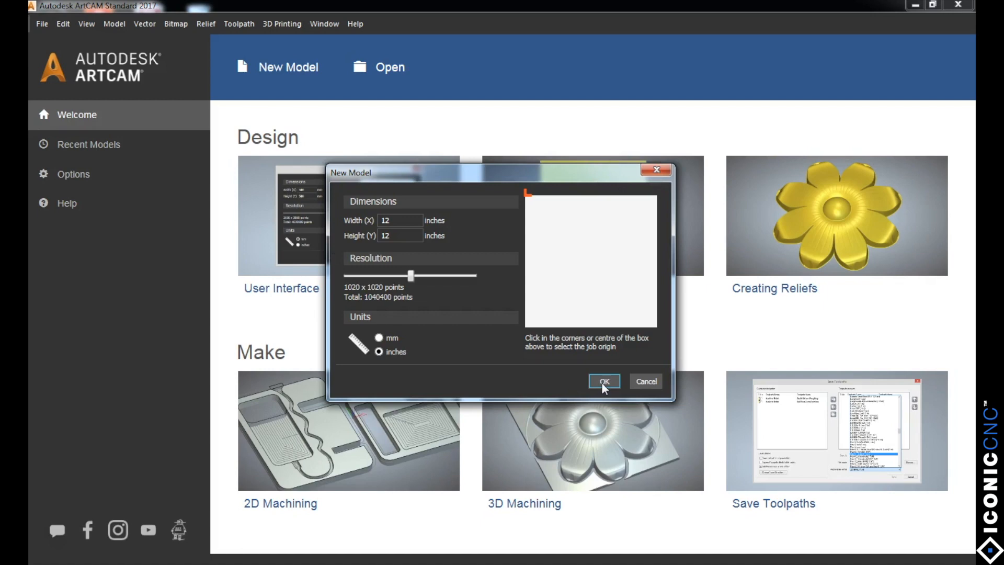
Step: Try a model width of 6 inches and return the width to 12 inches
{"action": "left_click", "coordinate": [403, 220]}
{"action": "key", "text": "BackSpace"}
{"action": "key", "text": "BackSpace"}
{"action": "type", "text": "6"}
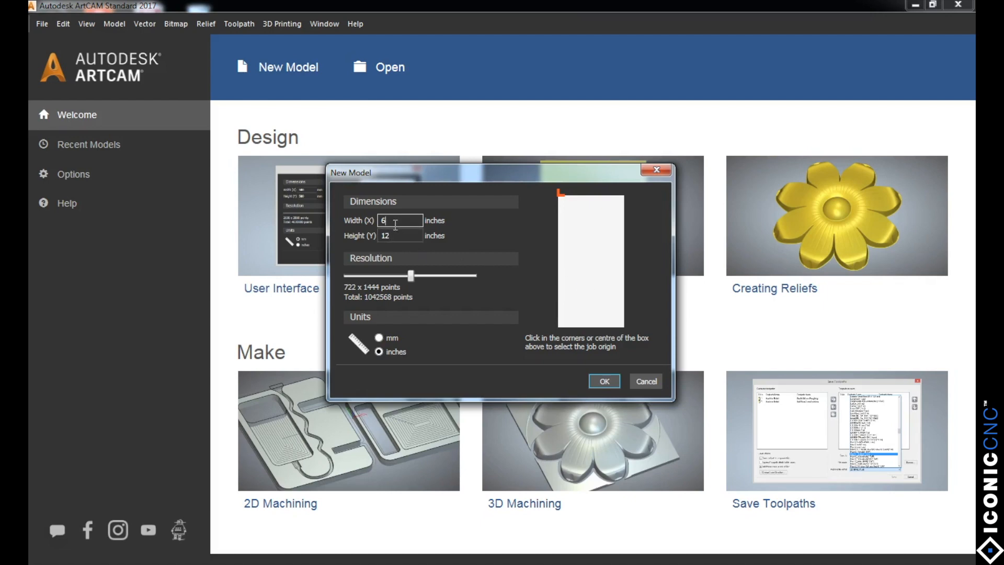
{"action": "key", "text": "BackSpace"}
{"action": "type", "text": "12"}
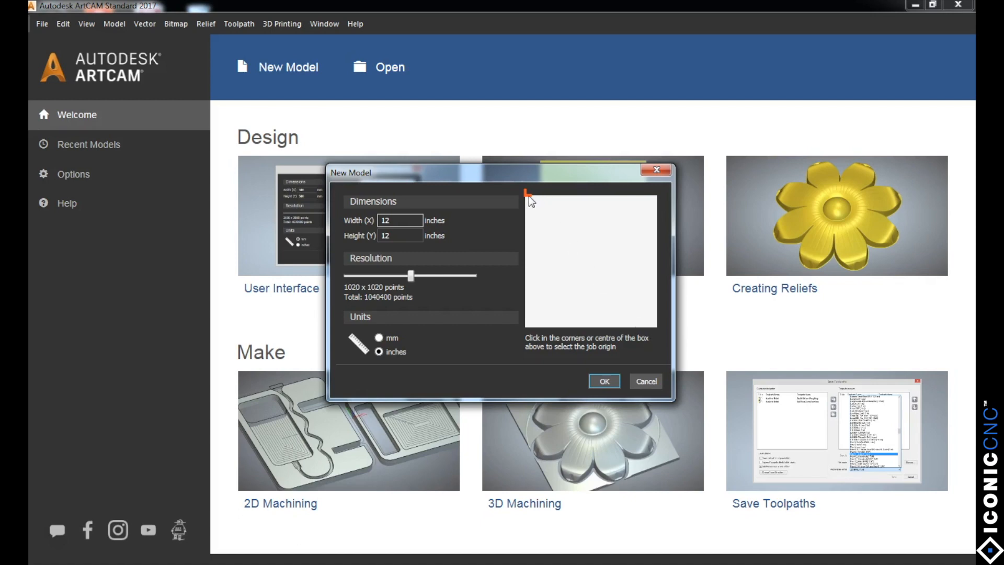
Step: Try the job origin in each corner and the centre, set it at the upper-left corner, and create the model
{"action": "left_click", "coordinate": [528, 325]}
{"action": "left_click", "coordinate": [658, 323]}
{"action": "left_click", "coordinate": [658, 195]}
{"action": "left_click", "coordinate": [584, 261]}
{"action": "left_click", "coordinate": [530, 201]}
{"action": "left_click", "coordinate": [604, 382]}
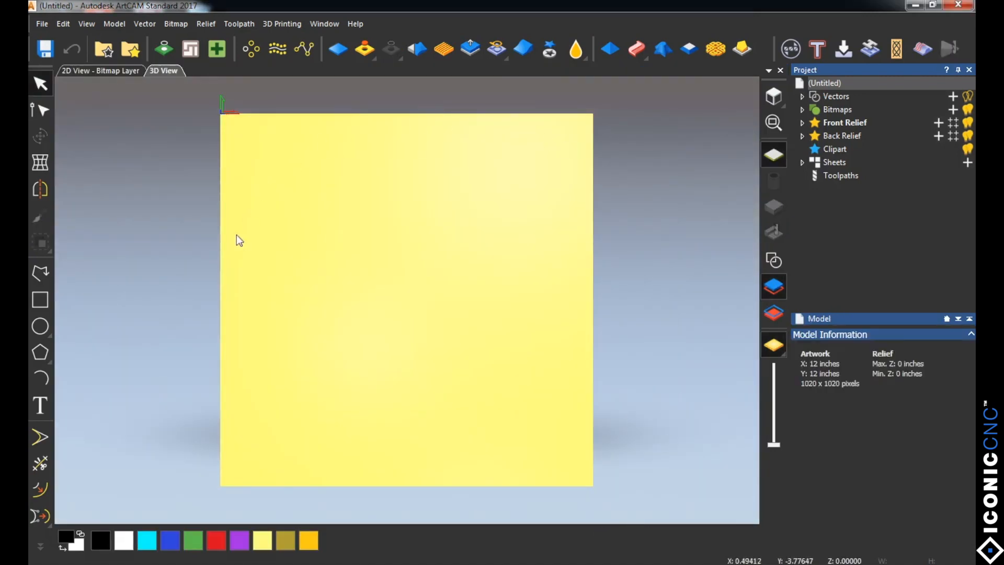
Step: Switch back and forth between the model's 2D and 3D views, ending in the 2D view
{"action": "left_click", "coordinate": [91, 70]}
{"action": "left_click", "coordinate": [171, 70]}
{"action": "left_click", "coordinate": [112, 72]}
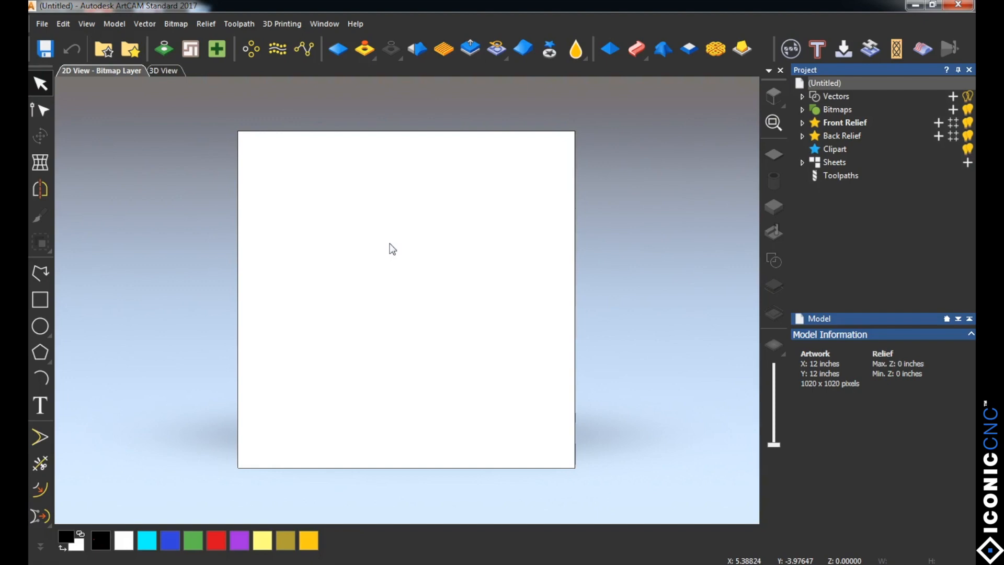
{"action": "left_click", "coordinate": [166, 71]}
{"action": "left_click", "coordinate": [99, 70]}
Step: Undock the Relief Editing and Relief Creation toolbars and close both of them
{"action": "left_click_drag", "start_coordinate": [321, 49], "coordinate": [598, 297]}
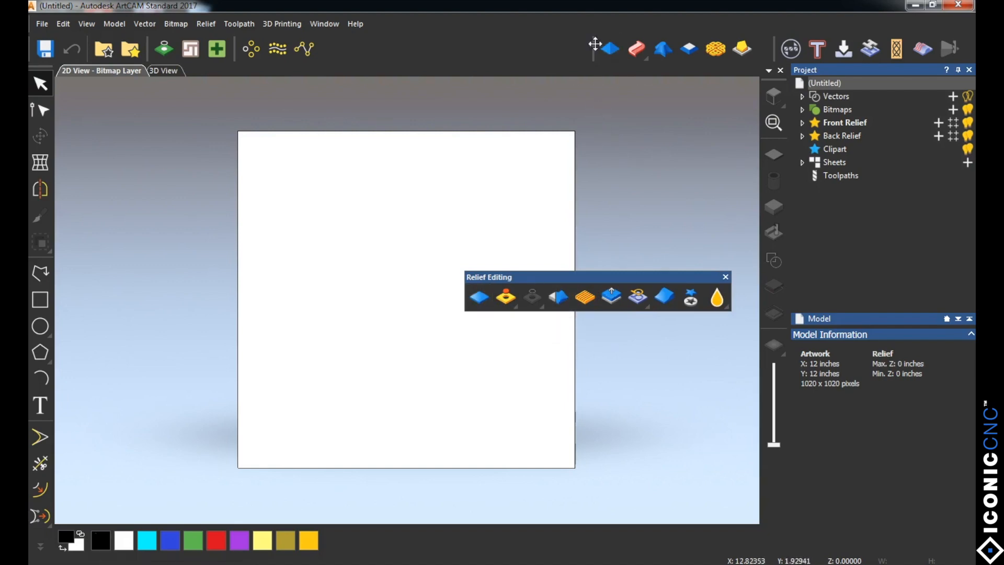
{"action": "left_click_drag", "start_coordinate": [595, 49], "coordinate": [150, 357]}
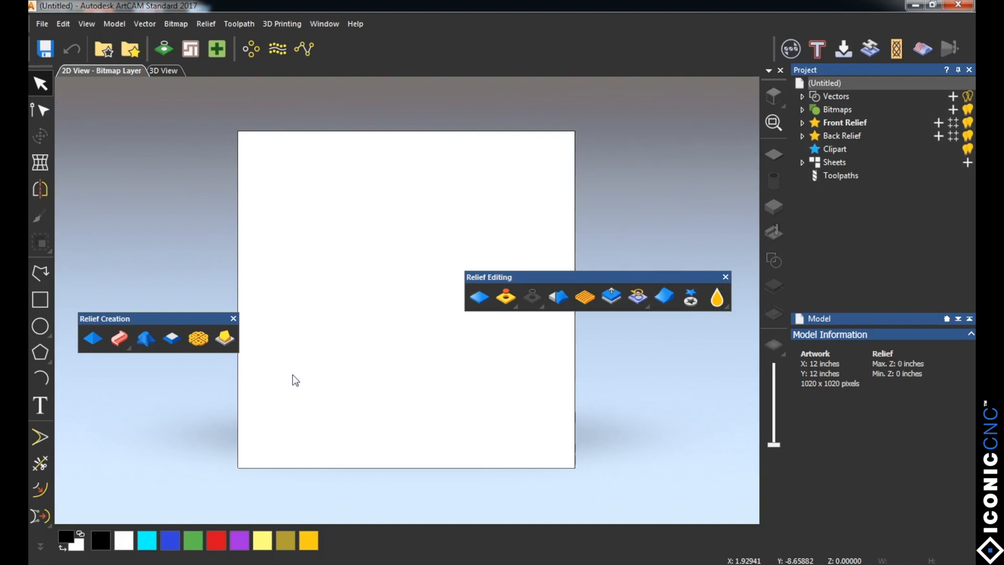
{"action": "left_click", "coordinate": [234, 318]}
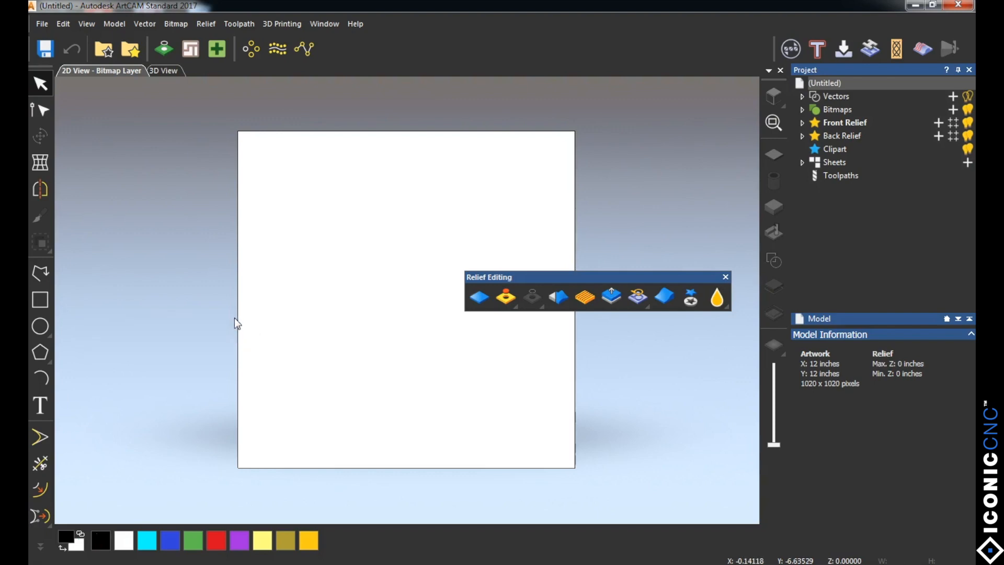
{"action": "left_click", "coordinate": [726, 276]}
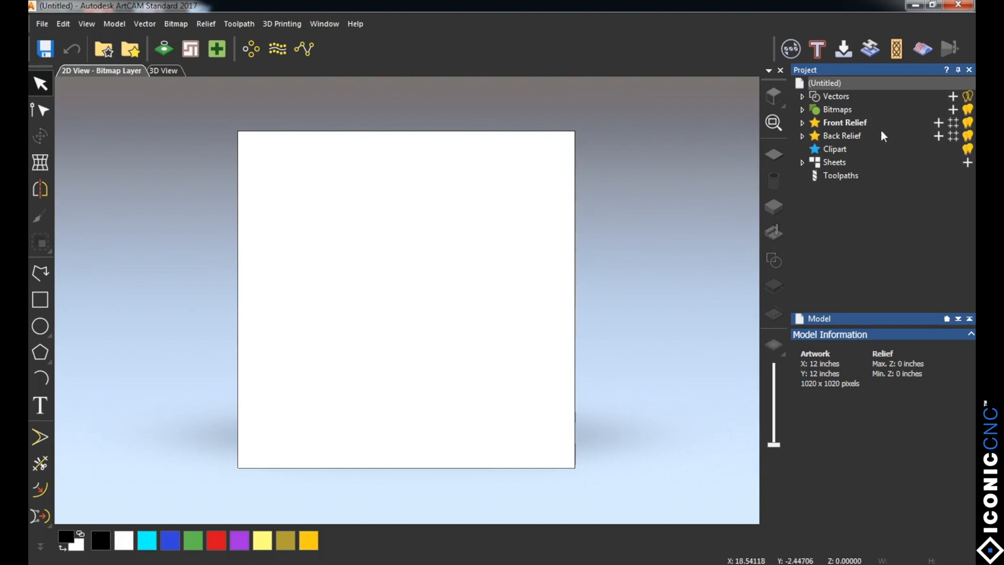
Step: Close the Project panel and show it again, and reset the window layout
{"action": "left_click", "coordinate": [969, 69]}
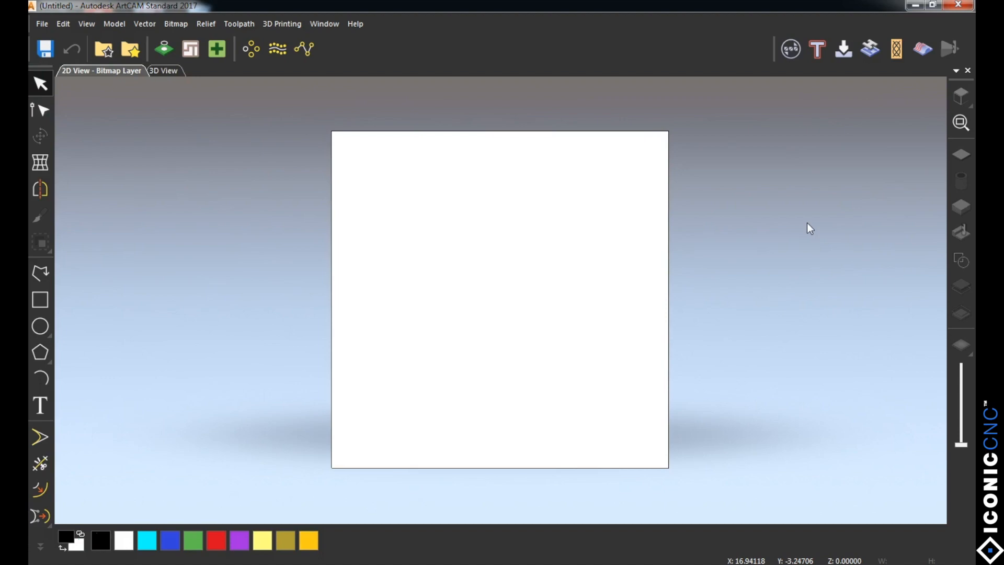
{"action": "right_click", "coordinate": [690, 23]}
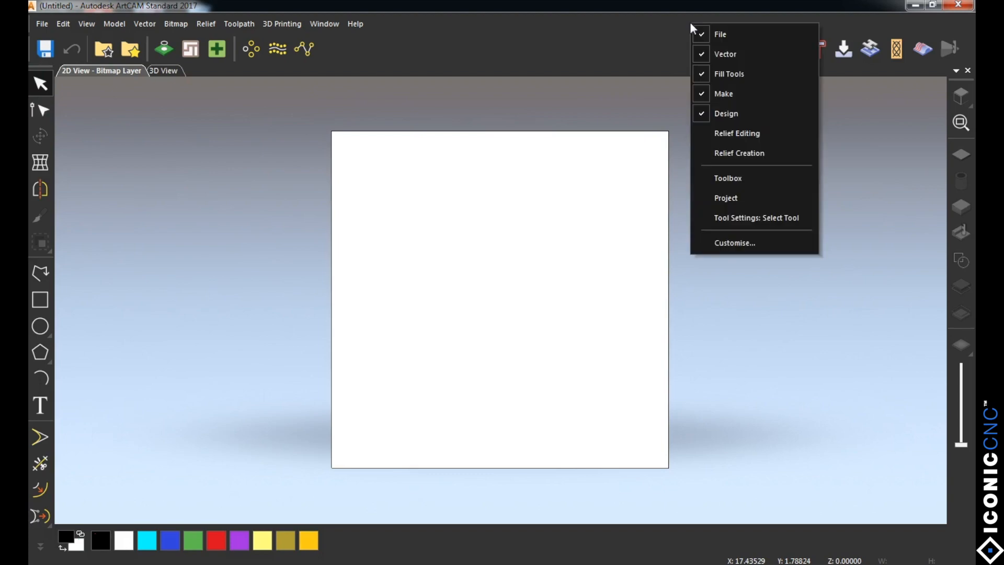
{"action": "left_click", "coordinate": [701, 202]}
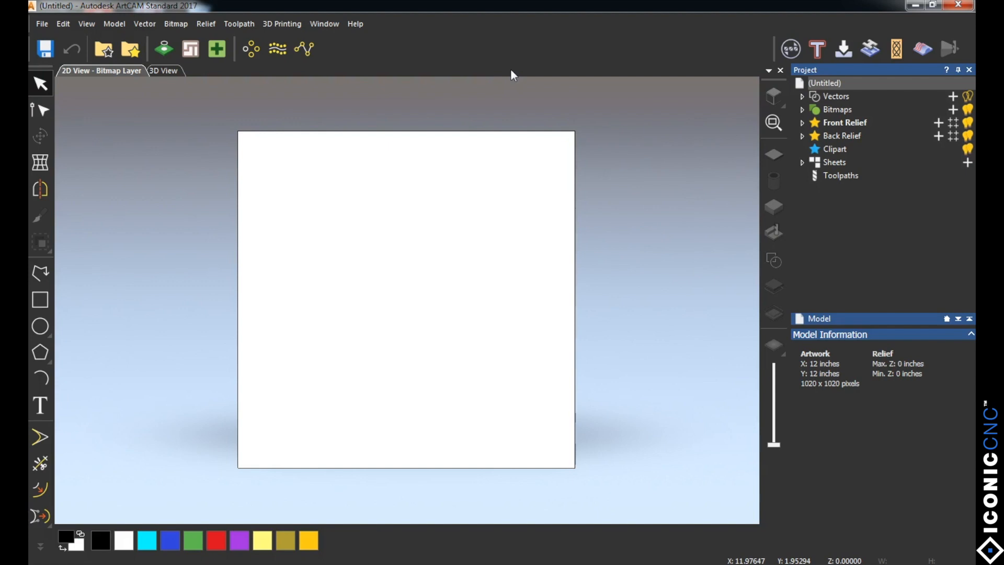
{"action": "left_click", "coordinate": [325, 25]}
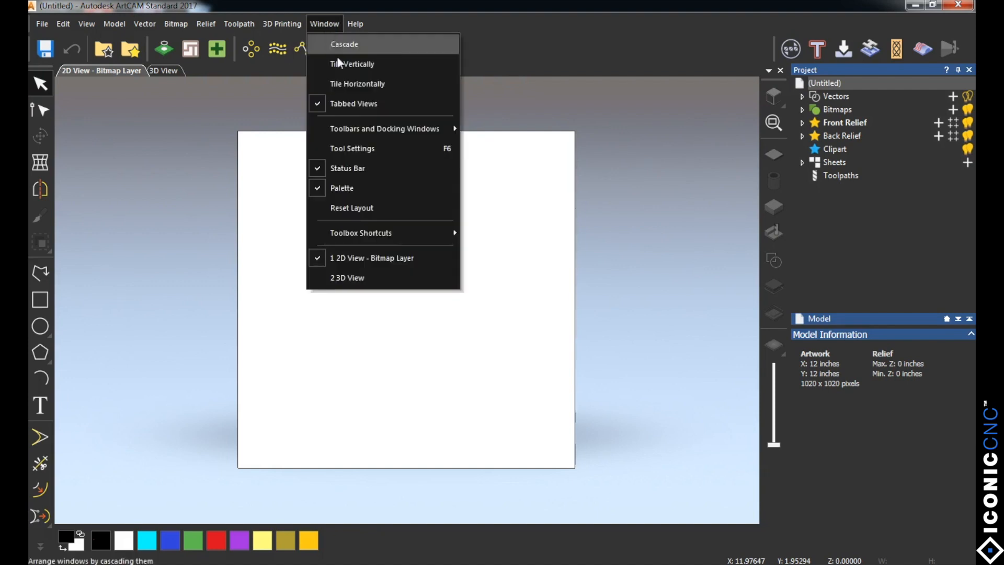
{"action": "left_click", "coordinate": [359, 208]}
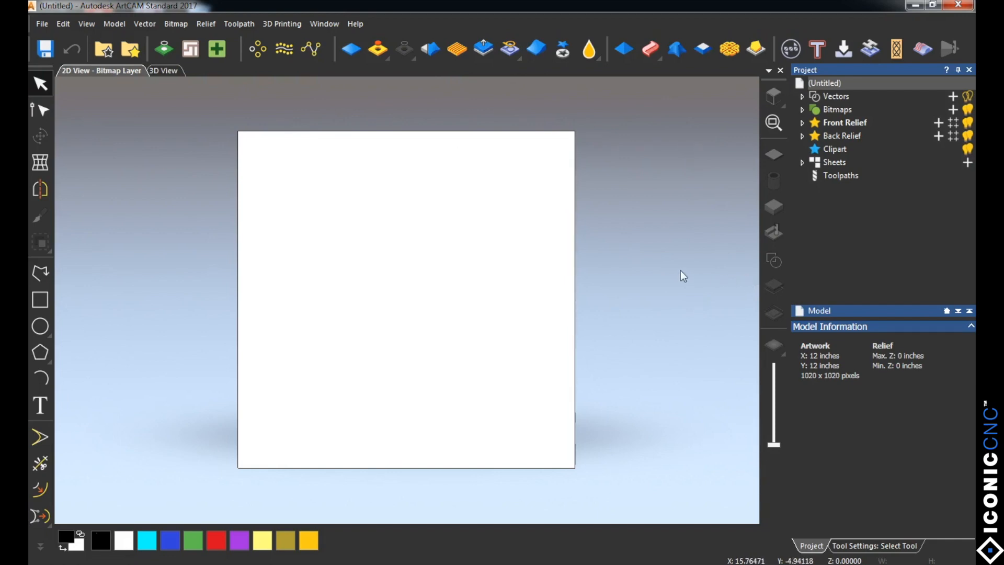
{"action": "left_click", "coordinate": [659, 58]}
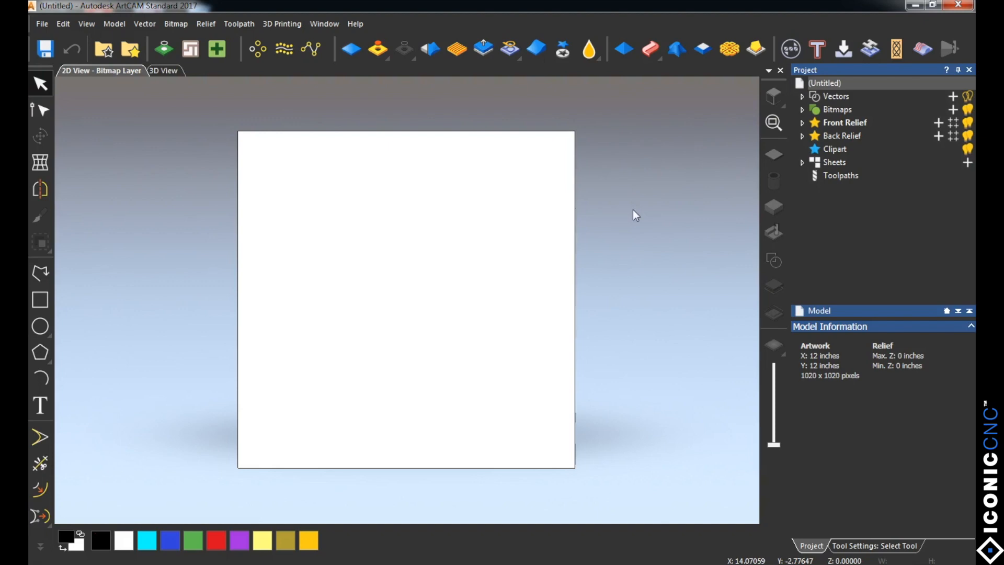
{"action": "left_click", "coordinate": [50, 336]}
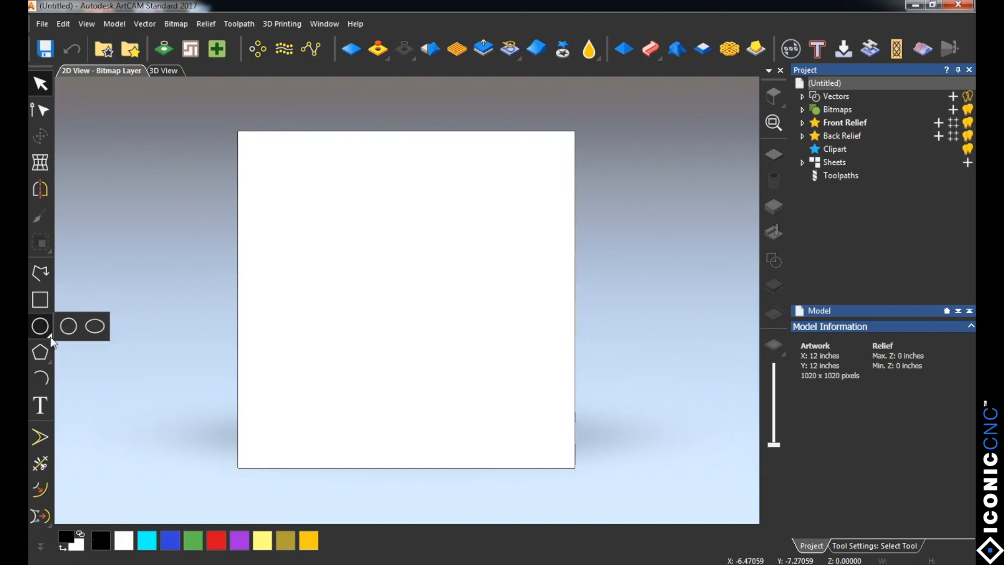
{"action": "left_click", "coordinate": [95, 328]}
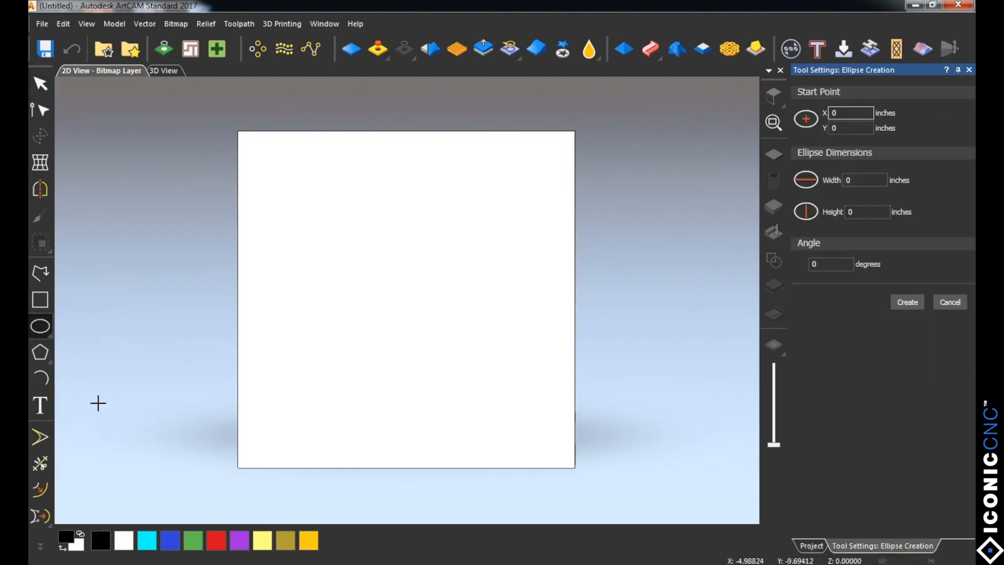
{"action": "left_click", "coordinate": [50, 336]}
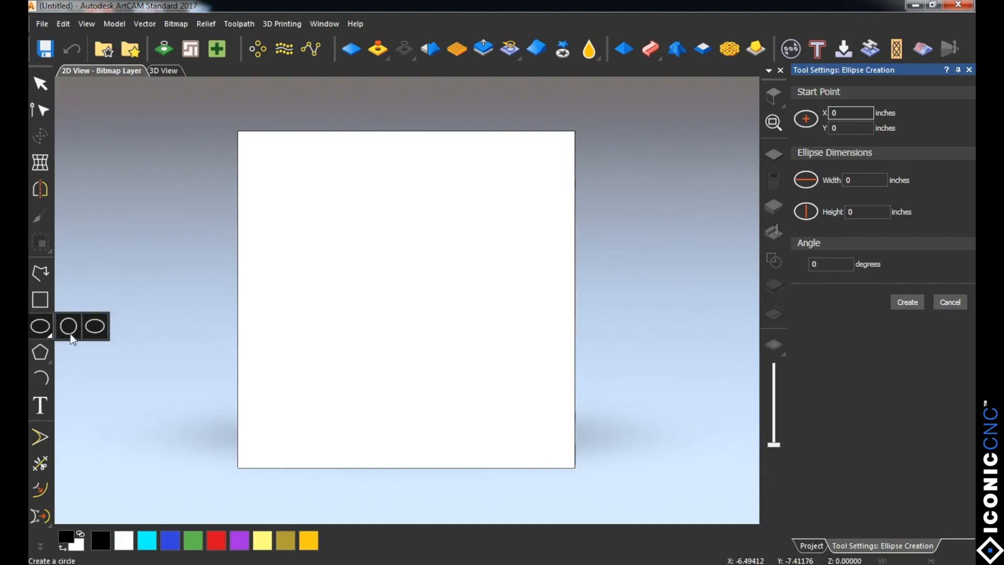
{"action": "left_click", "coordinate": [70, 335]}
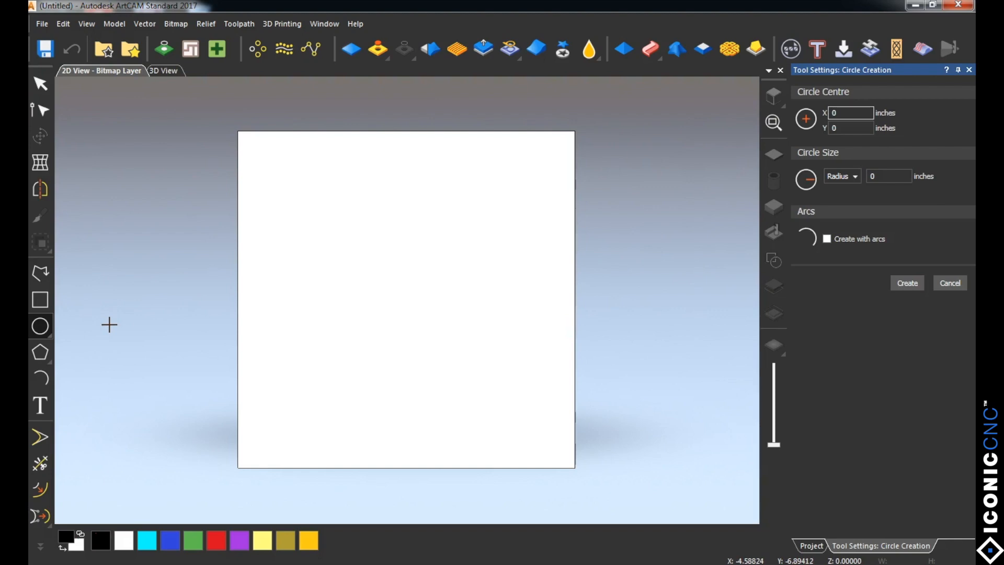
{"action": "left_click", "coordinate": [969, 69]}
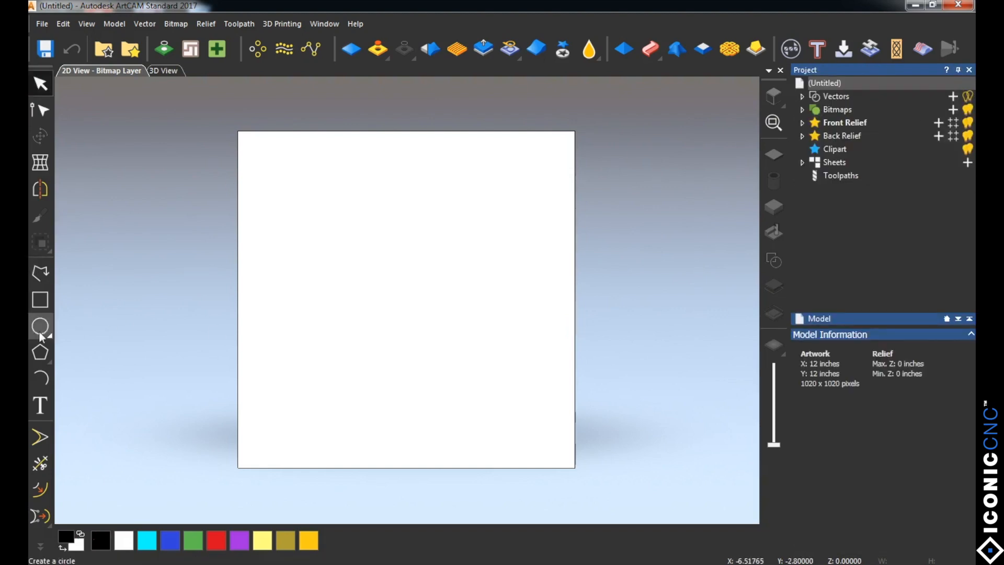
Step: Create an 8-inch square vector centred on the model and leave the Rectangle tool
{"action": "left_click", "coordinate": [43, 301]}
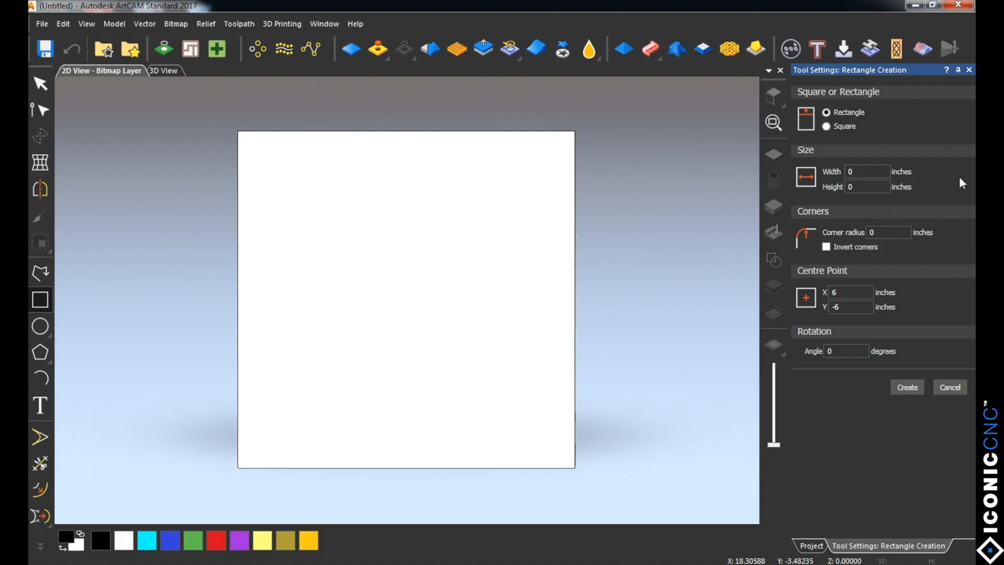
{"action": "left_click", "coordinate": [827, 127]}
{"action": "left_click_drag", "start_coordinate": [858, 171], "coordinate": [831, 172]}
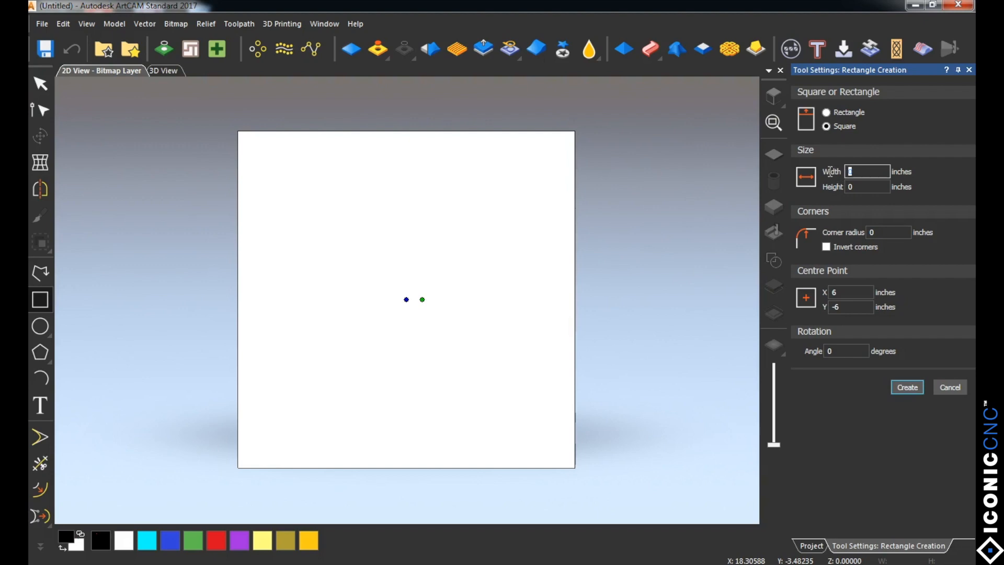
{"action": "type", "text": "8"}
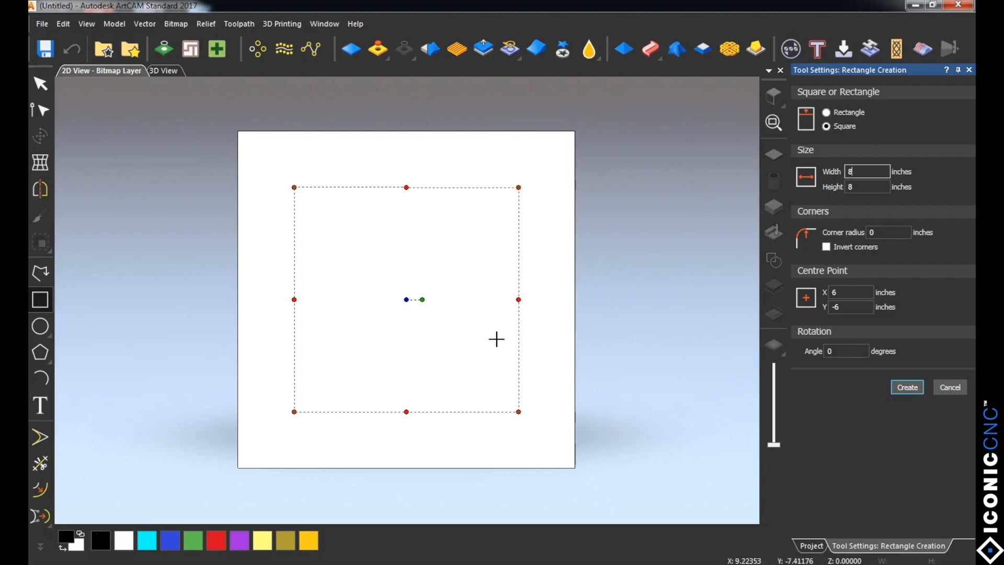
{"action": "left_click", "coordinate": [907, 387]}
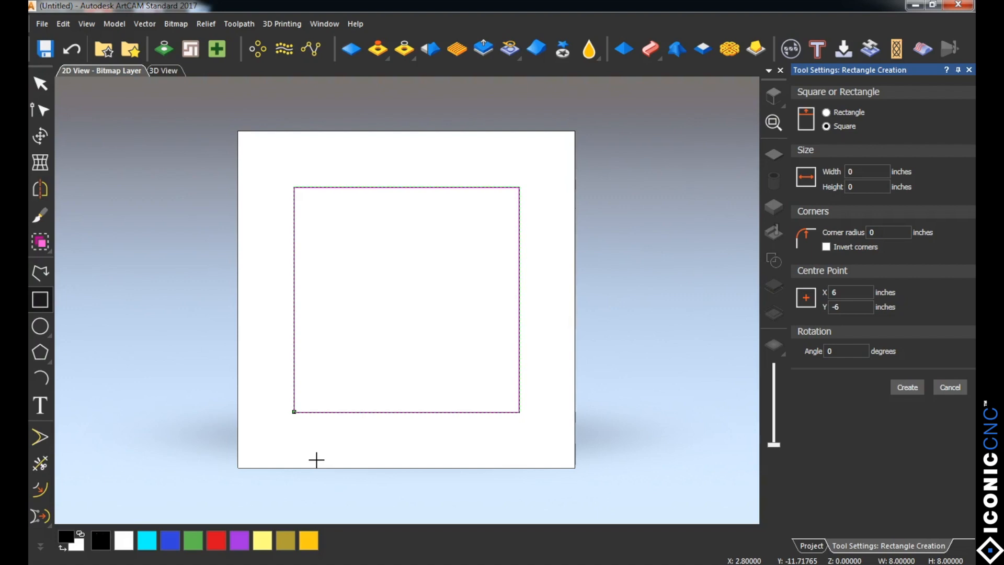
{"action": "left_click", "coordinate": [950, 387]}
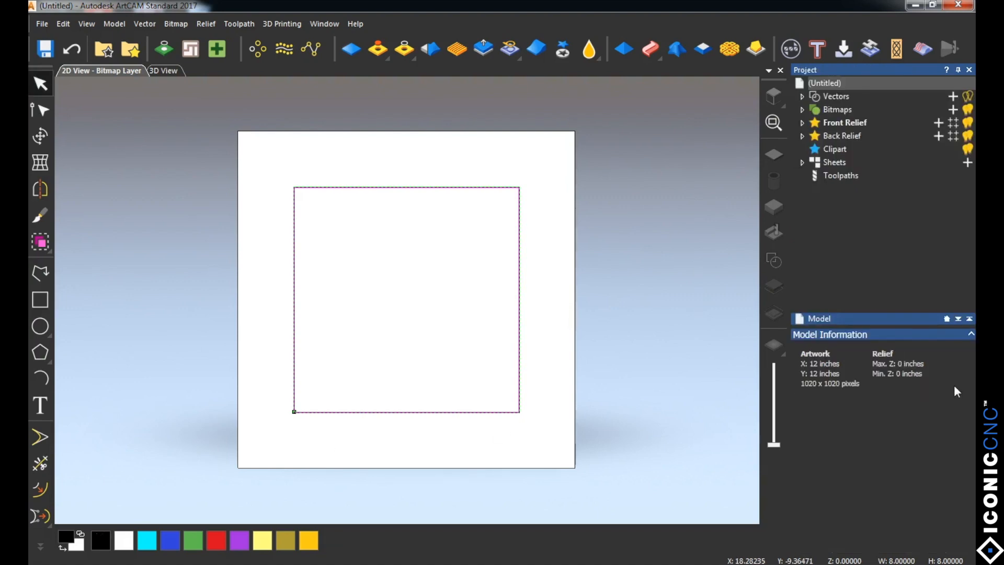
Step: Deselect the square and select it again by its outline, twice
{"action": "left_click", "coordinate": [249, 315]}
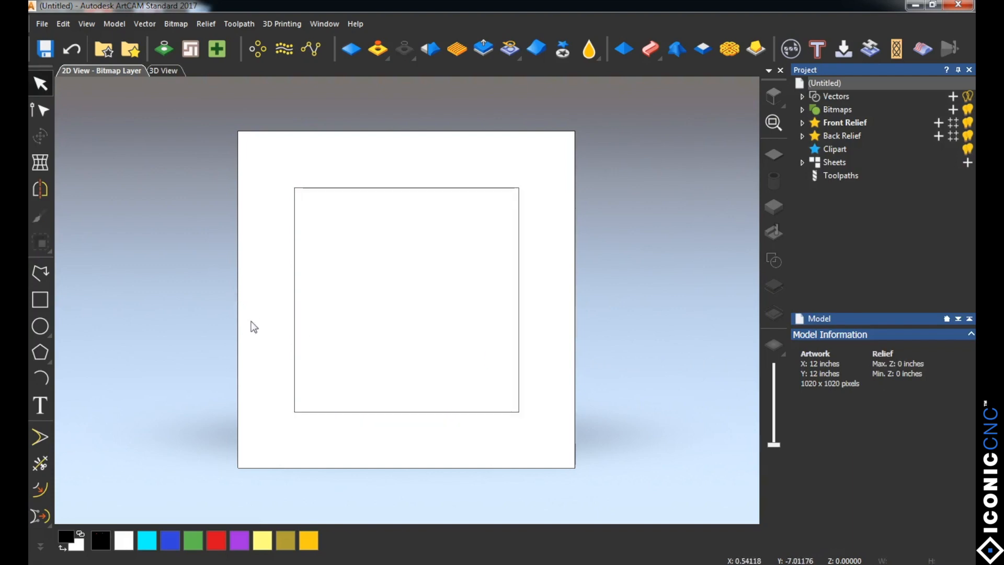
{"action": "left_click", "coordinate": [293, 354]}
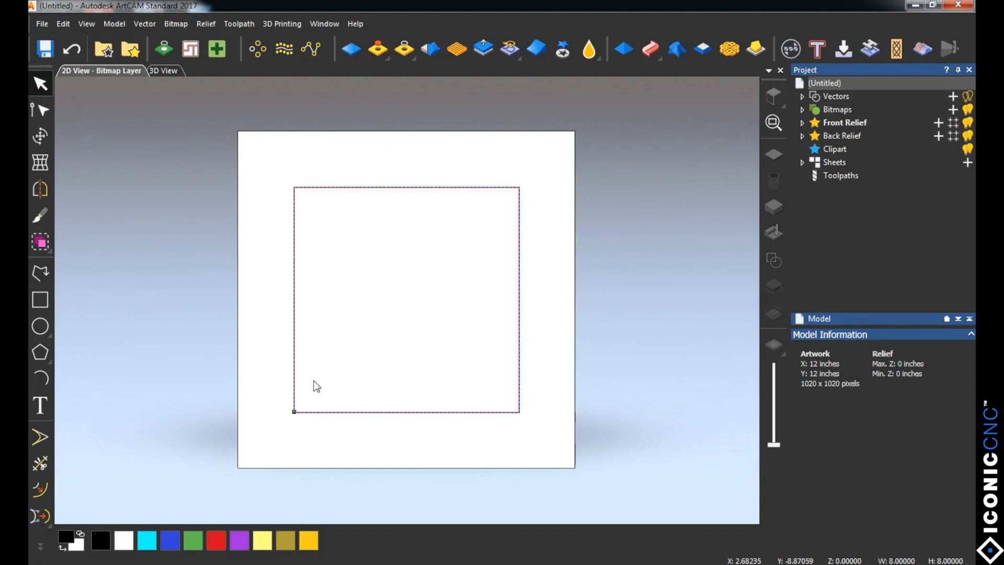
{"action": "left_click", "coordinate": [264, 374]}
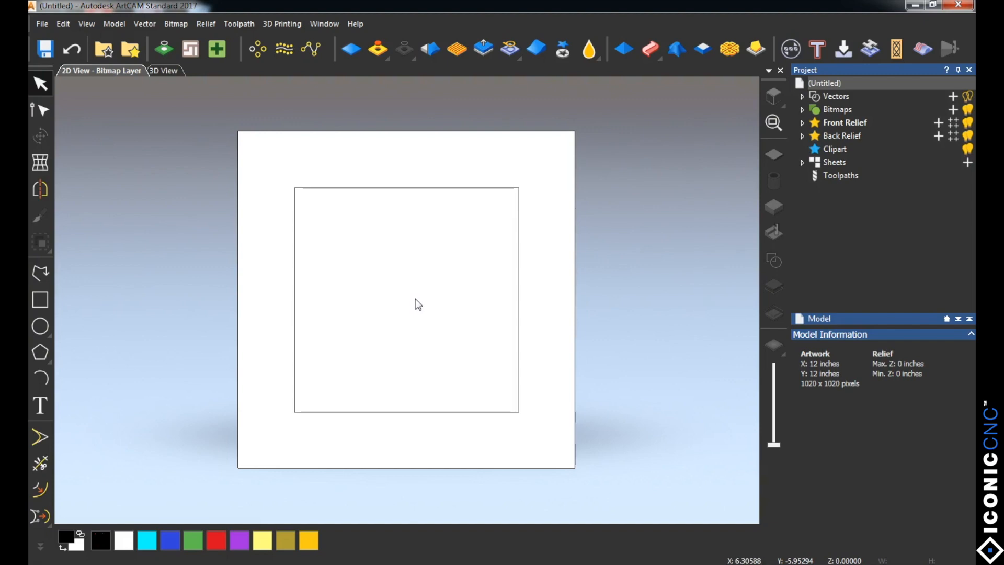
{"action": "left_click", "coordinate": [294, 379]}
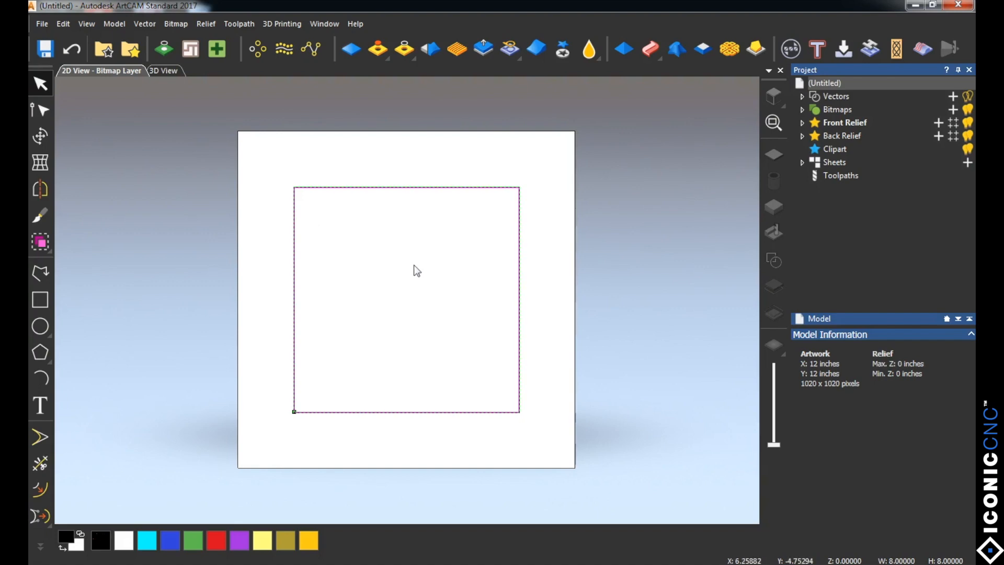
Step: Draw a circle with a radius of about 1.04 inches, centred on the lower part of the square's left edge
{"action": "left_click", "coordinate": [41, 327]}
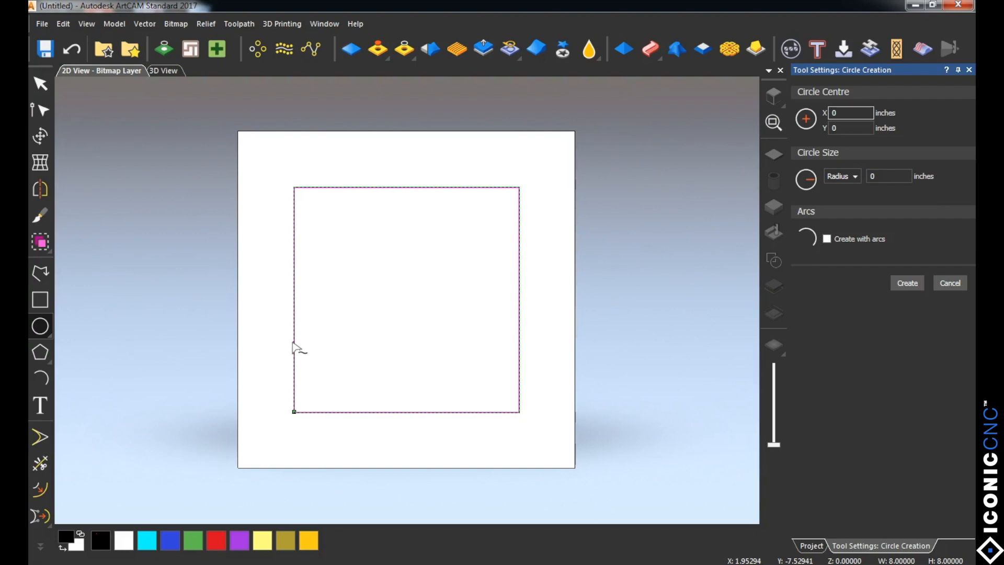
{"action": "left_click_drag", "start_coordinate": [293, 342], "coordinate": [297, 371]}
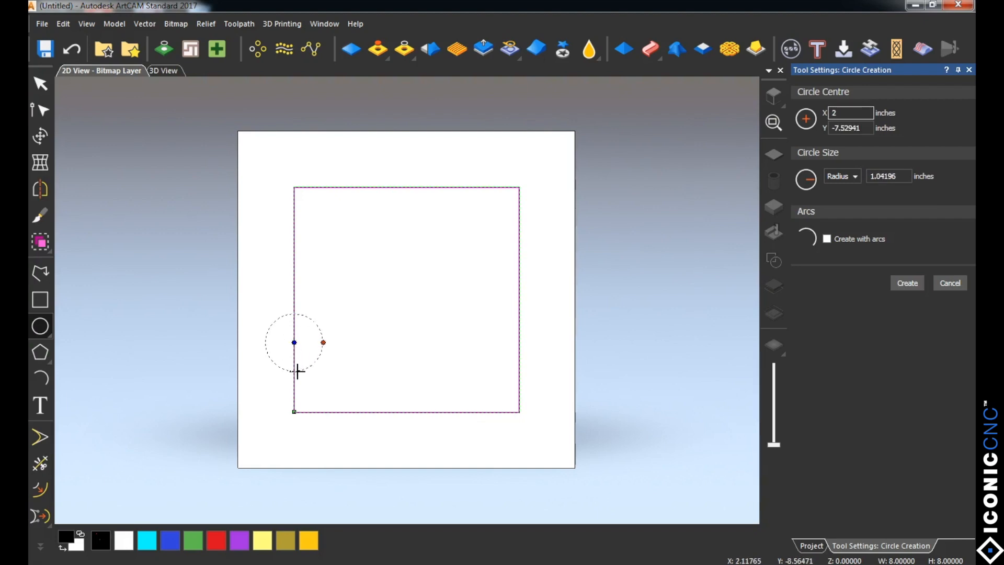
{"action": "key", "text": "Escape"}
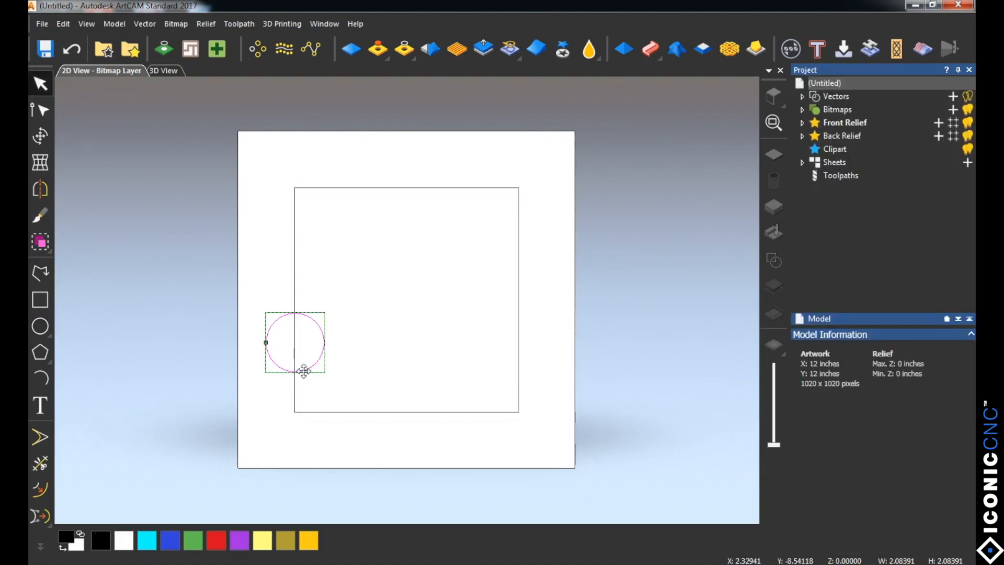
Step: Replace the circle with one of about 1.35 inches radius, centred on the midpoint of the square's left edge
{"action": "key", "text": "Delete"}
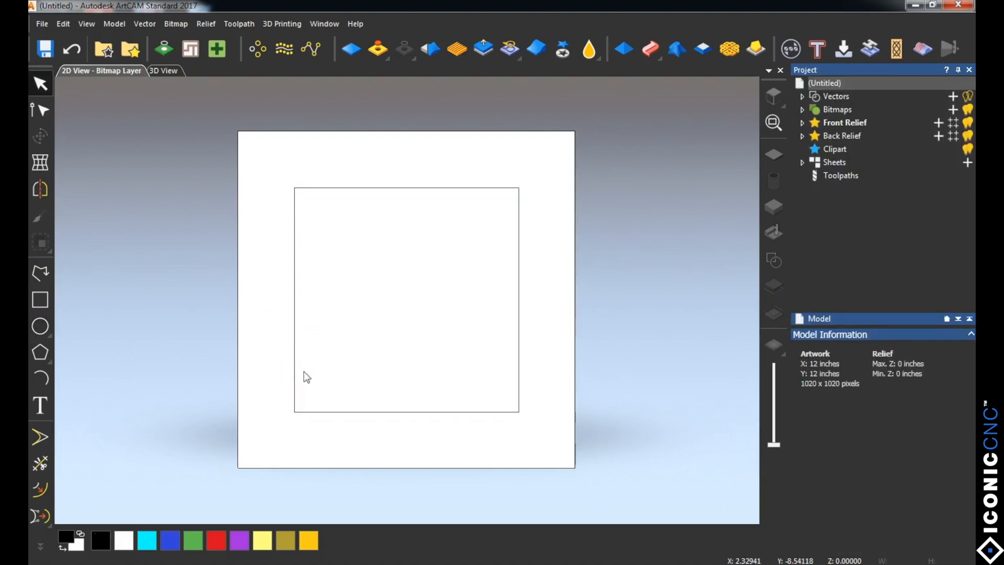
{"action": "left_click", "coordinate": [40, 327]}
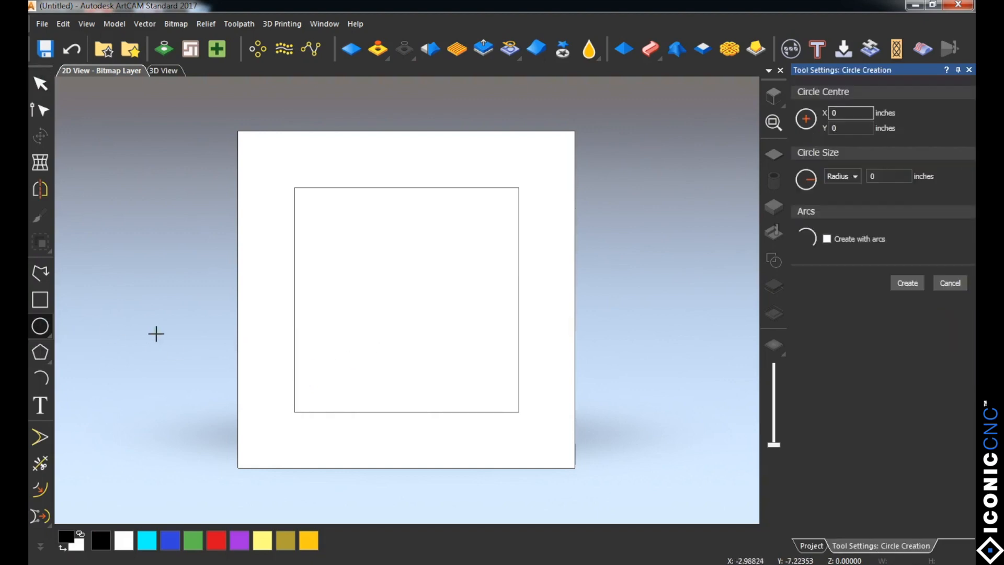
{"action": "left_click", "coordinate": [294, 300]}
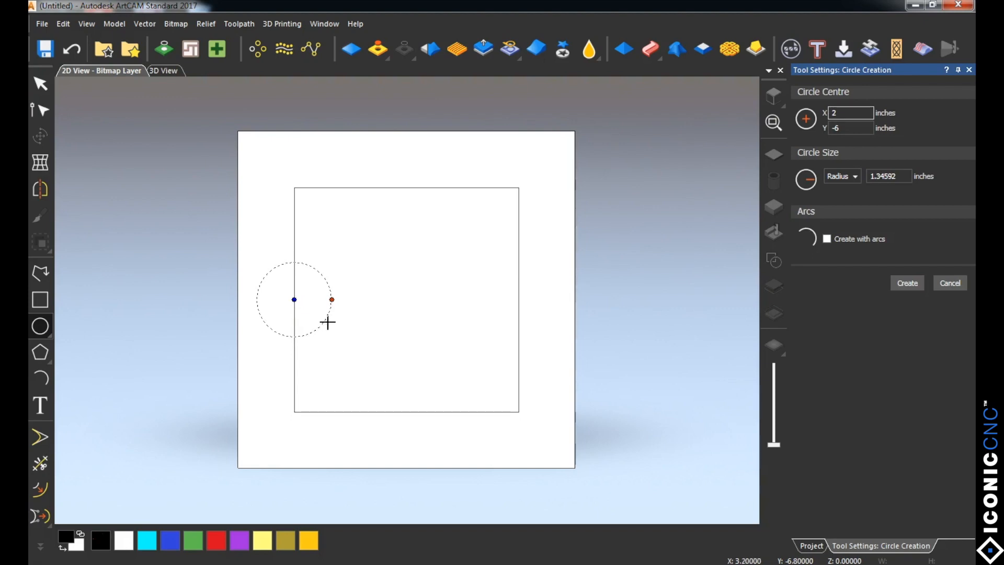
{"action": "left_click", "coordinate": [325, 321]}
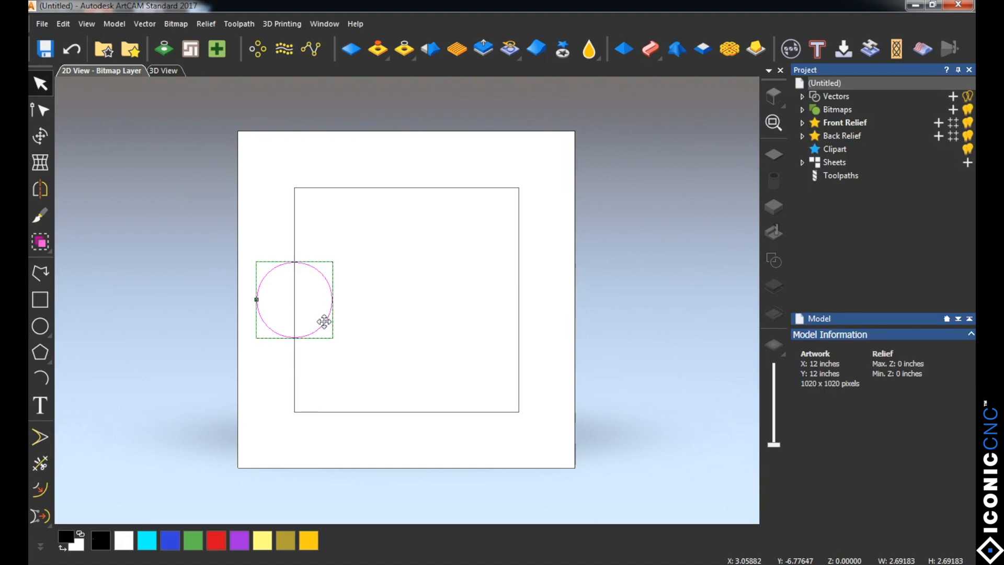
Step: Delete that circle and draw one with a radius of about 1.48 inches, centred on the square's upper-left corner
{"action": "key", "text": "Delete"}
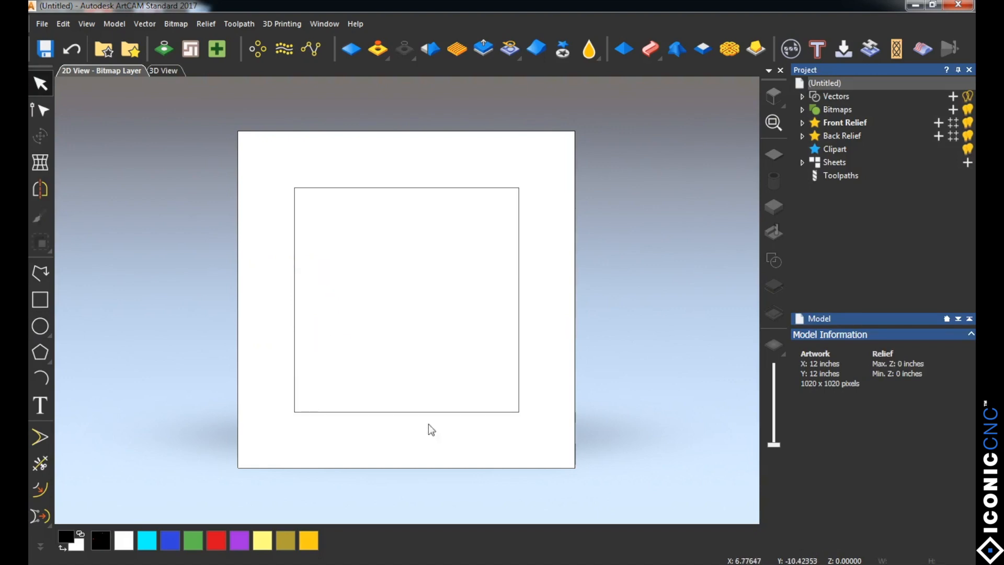
{"action": "left_click", "coordinate": [41, 326]}
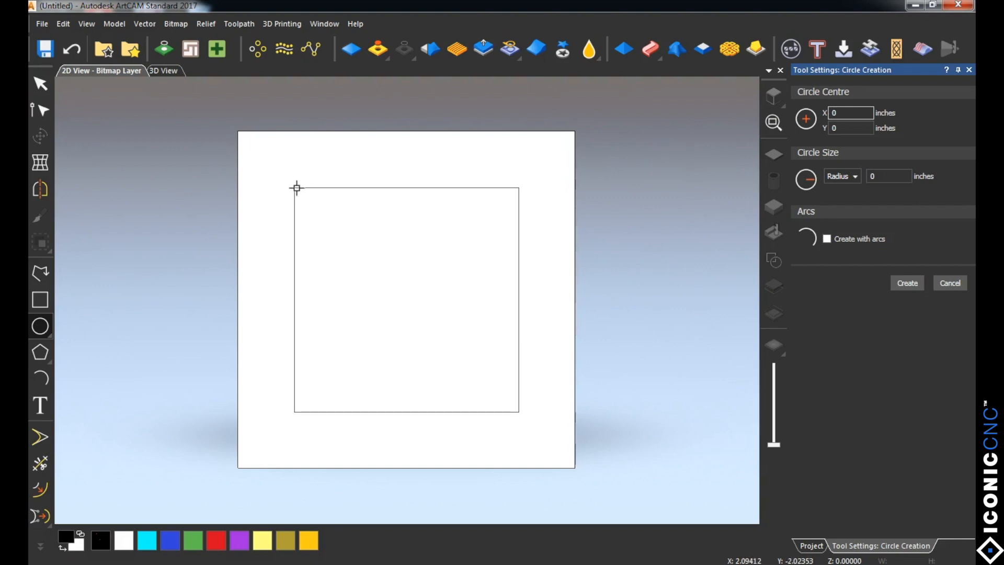
{"action": "left_click_drag", "start_coordinate": [294, 188], "coordinate": [323, 218]}
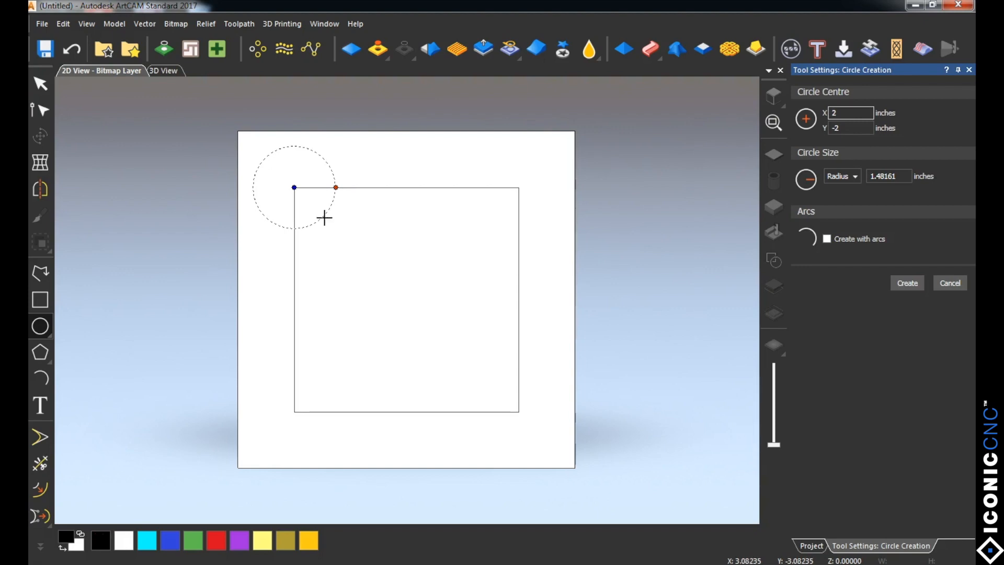
{"action": "key", "text": "Return"}
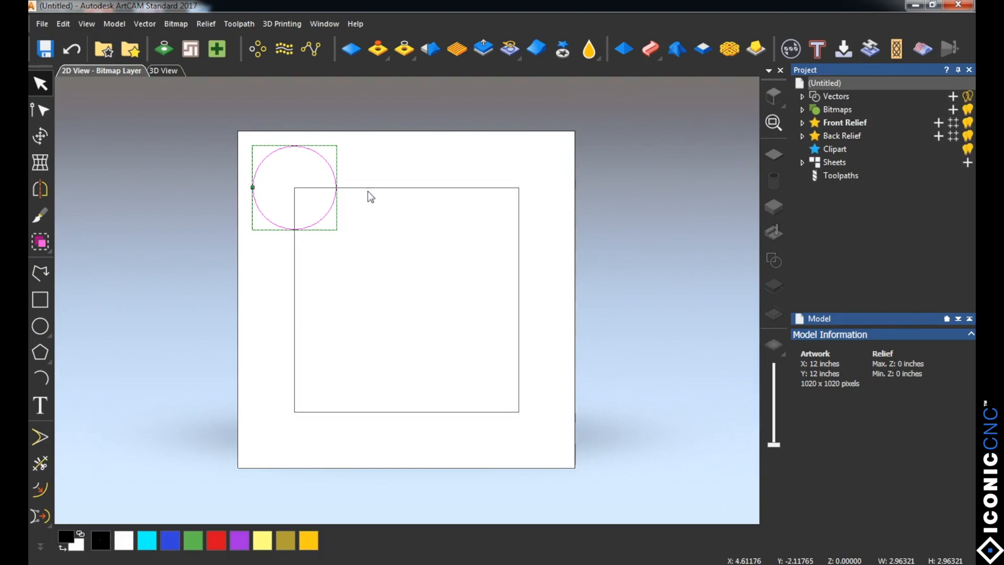
Step: Examine the Transform settings of the circle and of the square, and select the circle again
{"action": "left_click", "coordinate": [40, 137]}
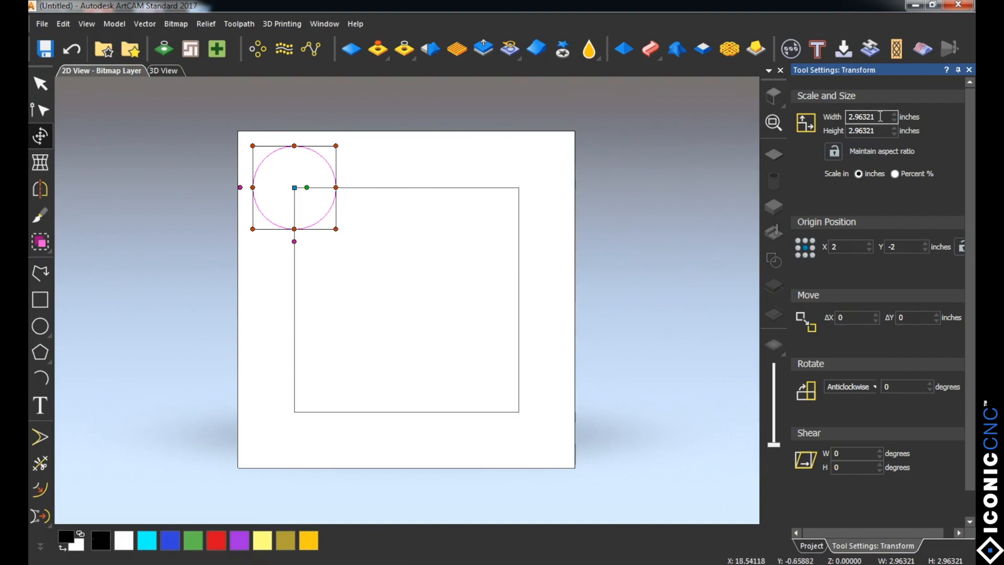
{"action": "left_click", "coordinate": [484, 191]}
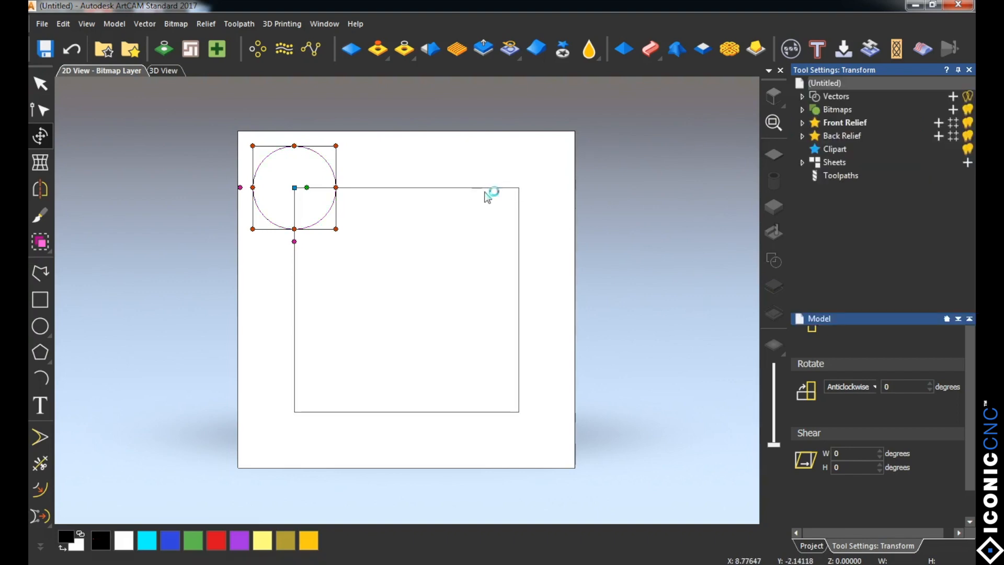
{"action": "left_click", "coordinate": [486, 187]}
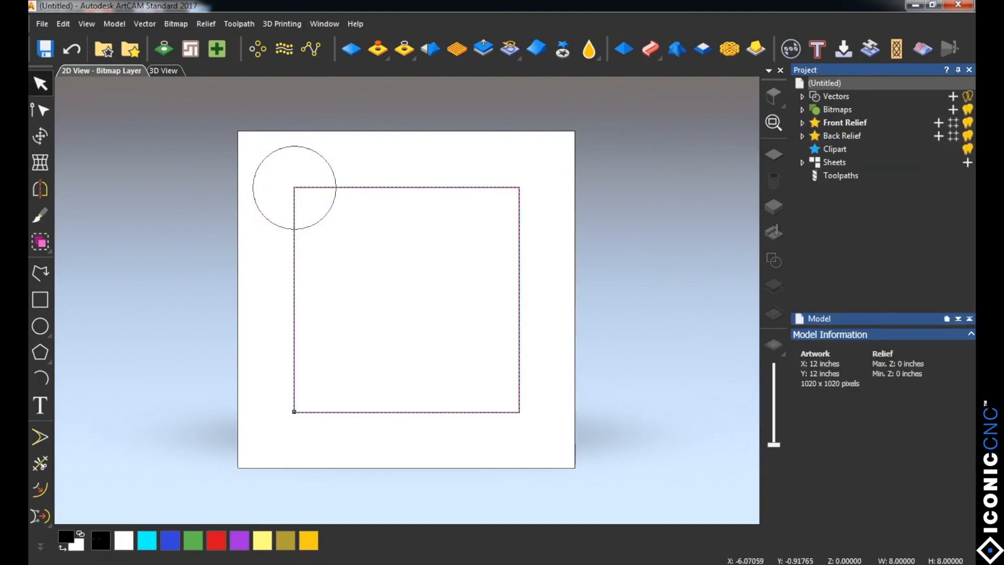
{"action": "left_click", "coordinate": [41, 136]}
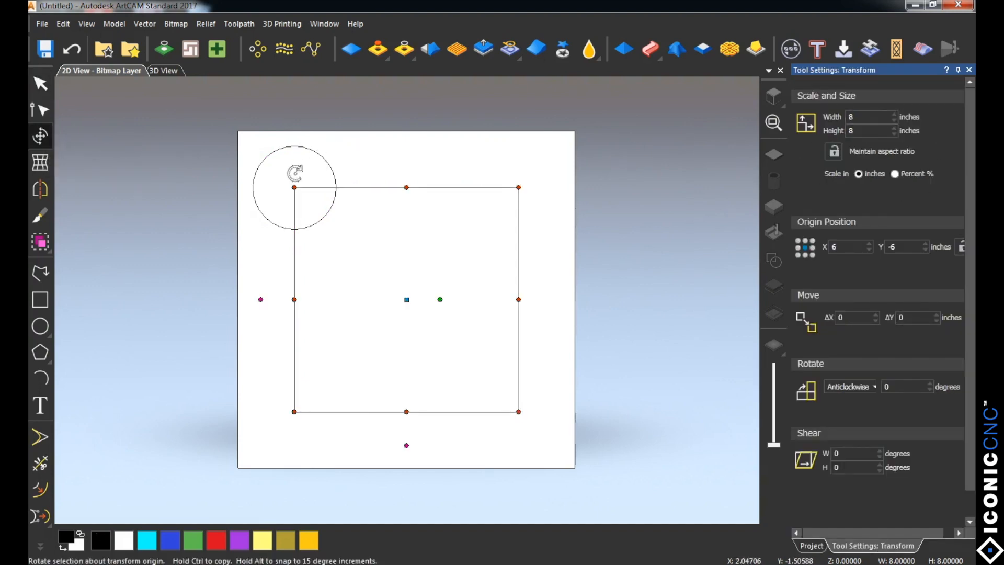
{"action": "left_click", "coordinate": [299, 166]}
{"action": "left_click", "coordinate": [317, 155]}
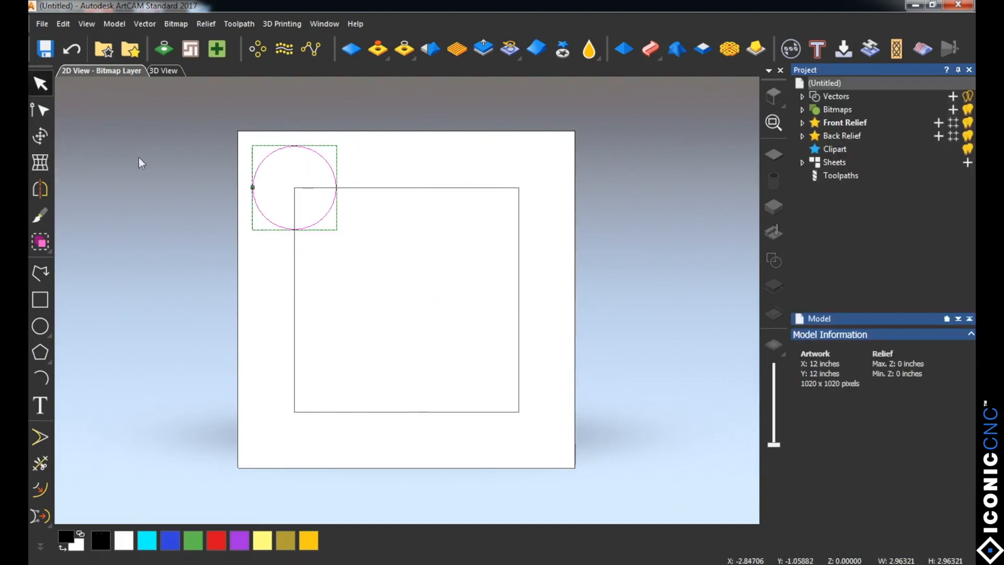
Step: Resize the circle to a width and height of 2 inches with Maintain aspect ratio enabled, and close the Transform settings
{"action": "left_click", "coordinate": [40, 136]}
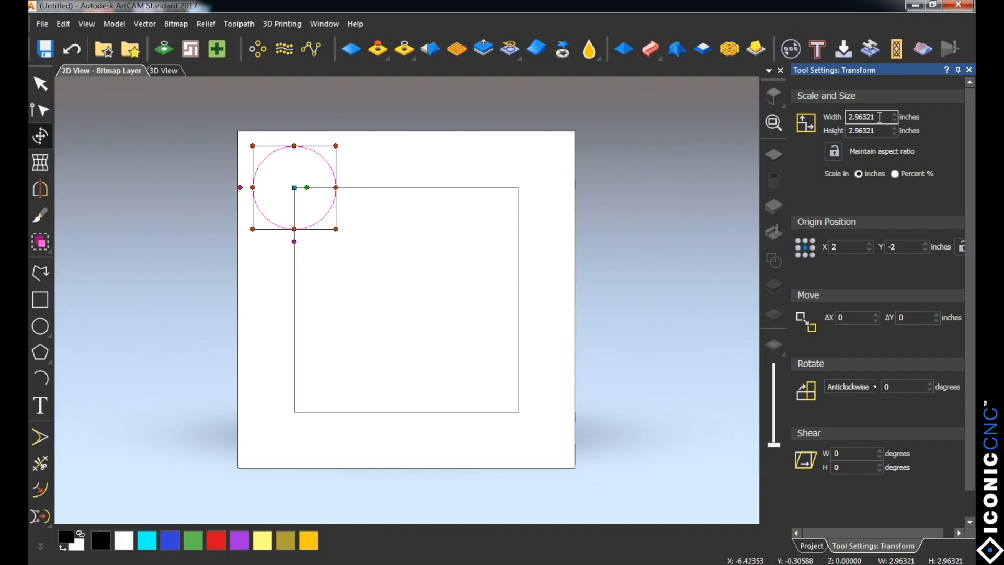
{"action": "left_click", "coordinate": [880, 117]}
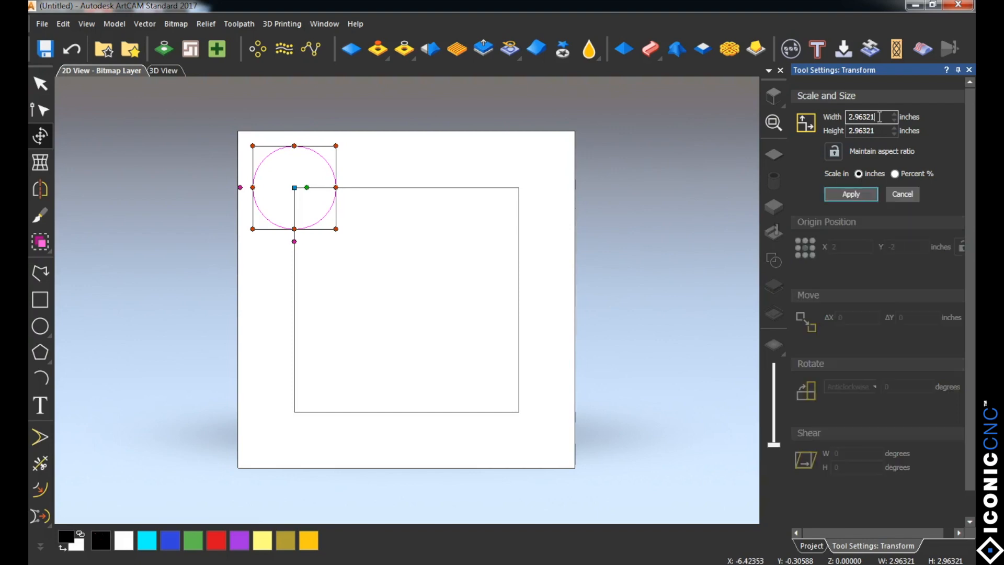
{"action": "left_click", "coordinate": [835, 155]}
{"action": "left_click_drag", "start_coordinate": [883, 117], "coordinate": [827, 120]}
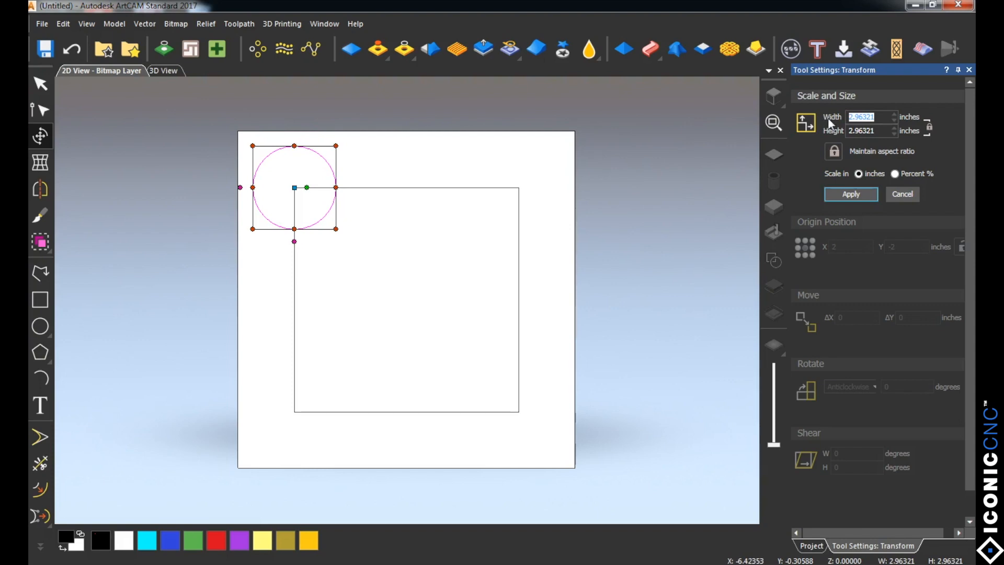
{"action": "type", "text": "2"}
{"action": "left_click", "coordinate": [852, 193]}
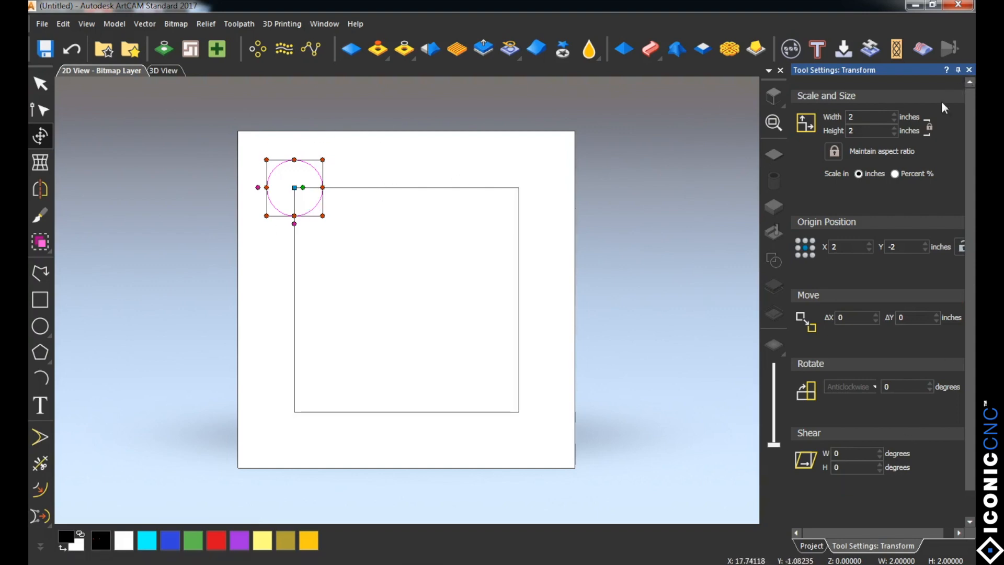
{"action": "left_click", "coordinate": [967, 70]}
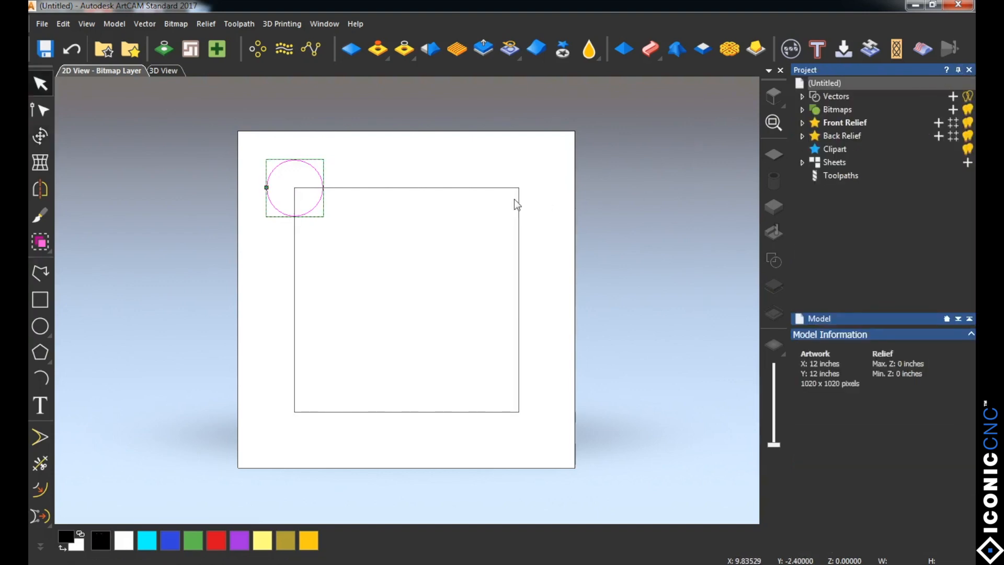
Step: Draw a freehand polyline scribble about 9.37 by 6.55 inches across the square and delete it
{"action": "left_click", "coordinate": [40, 271]}
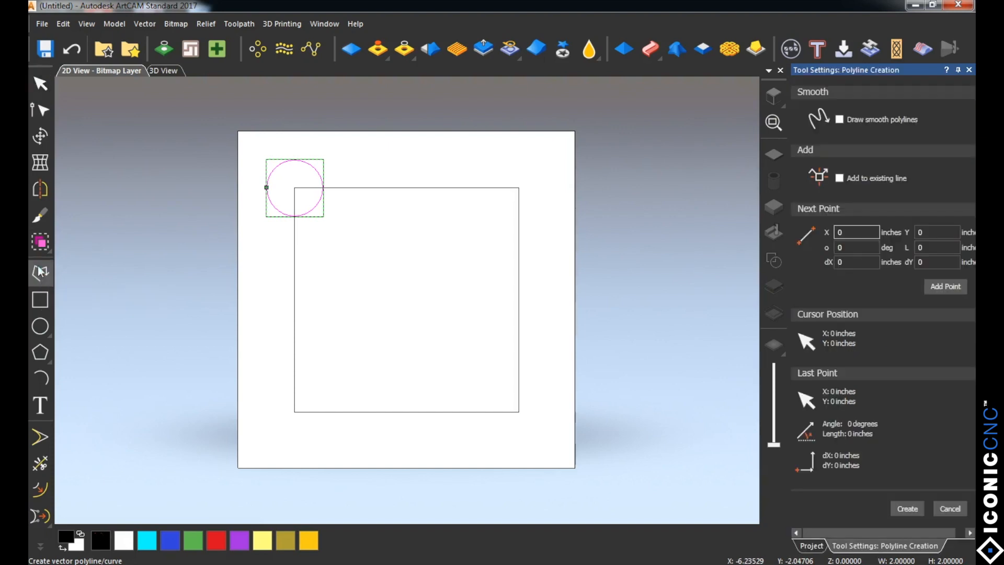
{"action": "left_click", "coordinate": [267, 285]}
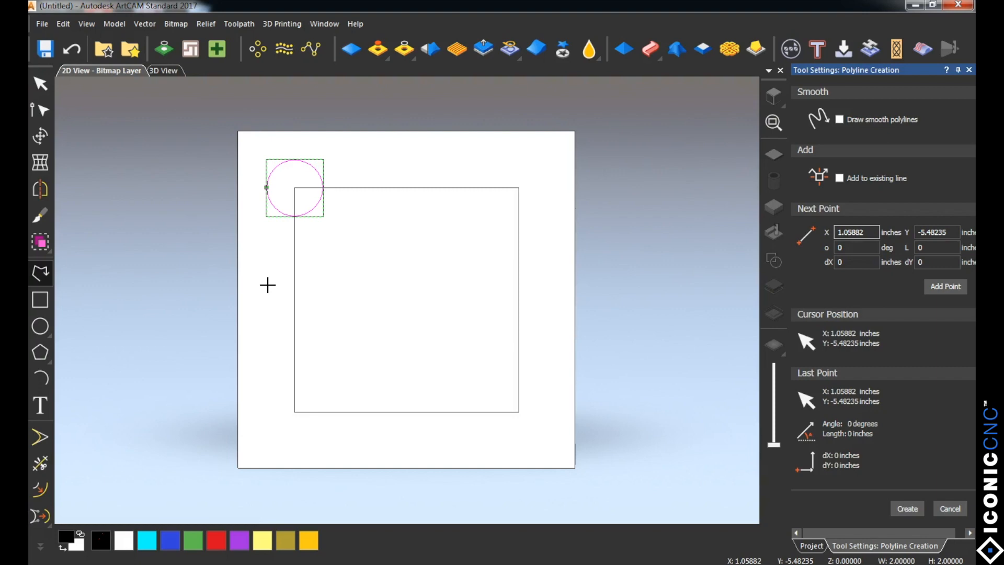
{"action": "mouse_move", "coordinate": [267, 285]}
{"action": "left_mouse_down"}
{"action": "mouse_move", "coordinate": [296, 274]}
{"action": "mouse_move", "coordinate": [489, 260]}
{"action": "mouse_move", "coordinate": [528, 292]}
{"action": "mouse_move", "coordinate": [426, 354]}
{"action": "mouse_move", "coordinate": [392, 275]}
{"action": "mouse_move", "coordinate": [442, 251]}
{"action": "mouse_move", "coordinate": [272, 321]}
{"action": "mouse_move", "coordinate": [321, 354]}
{"action": "mouse_move", "coordinate": [386, 309]}
{"action": "mouse_move", "coordinate": [346, 394]}
{"action": "mouse_move", "coordinate": [451, 383]}
{"action": "mouse_move", "coordinate": [437, 340]}
{"action": "mouse_move", "coordinate": [350, 235]}
{"action": "mouse_move", "coordinate": [397, 228]}
{"action": "mouse_move", "coordinate": [408, 294]}
{"action": "mouse_move", "coordinate": [382, 302]}
{"action": "mouse_move", "coordinate": [448, 316]}
{"action": "mouse_move", "coordinate": [427, 285]}
{"action": "mouse_move", "coordinate": [489, 287]}
{"action": "mouse_move", "coordinate": [480, 330]}
{"action": "mouse_move", "coordinate": [501, 362]}
{"action": "left_mouse_up"}
{"action": "right_click", "coordinate": [500, 363]}
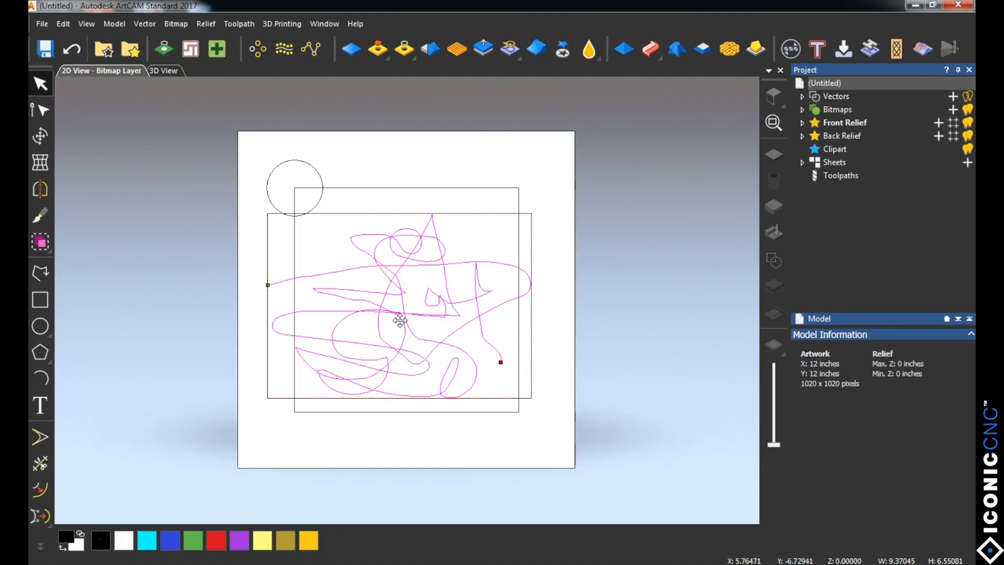
{"action": "key", "text": "Delete"}
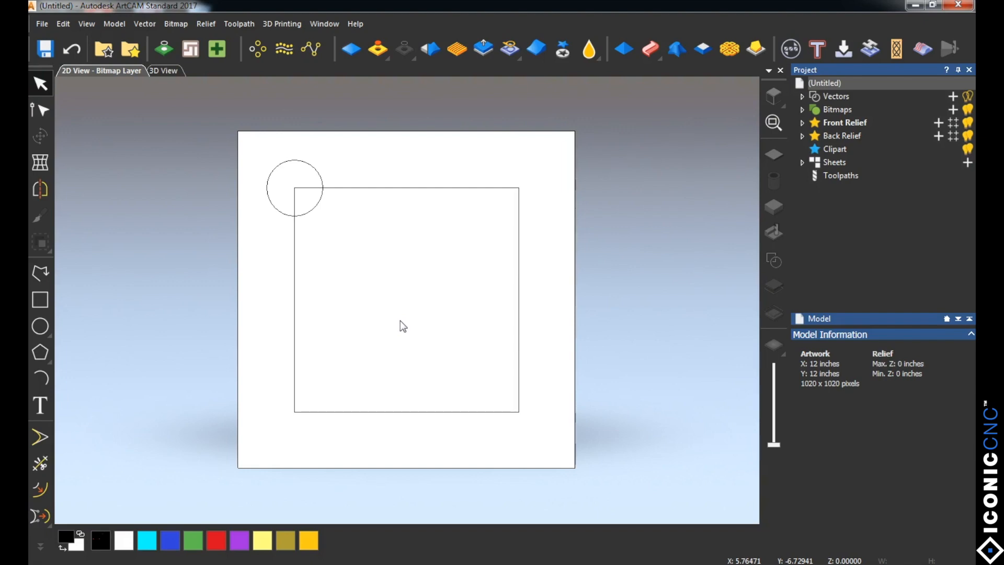
Step: Draw a horizontal straight polyline about 9.41 inches long across the square and centre it in the model
{"action": "left_click", "coordinate": [41, 273]}
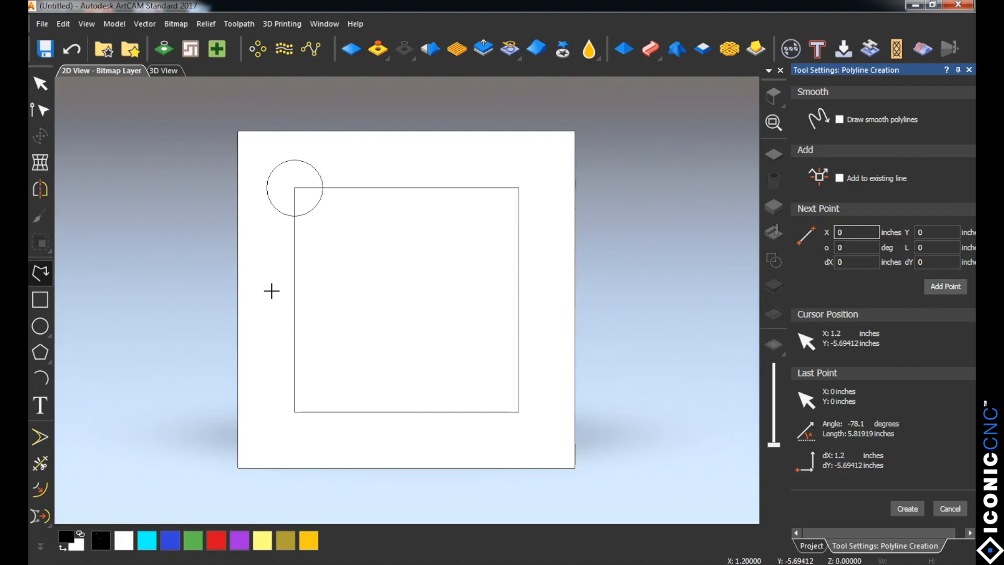
{"action": "left_click", "coordinate": [271, 291]}
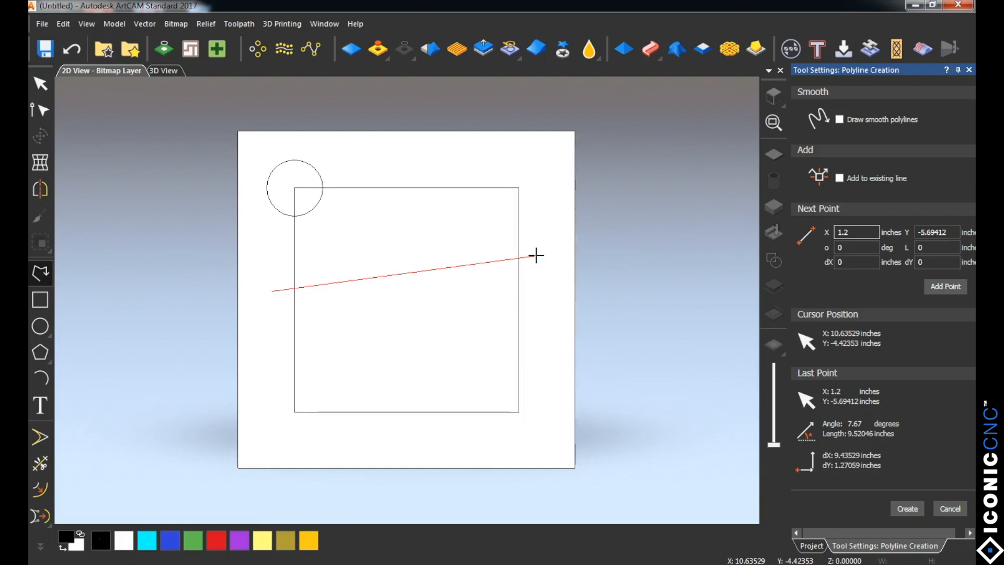
{"action": "left_click", "coordinate": [535, 290]}
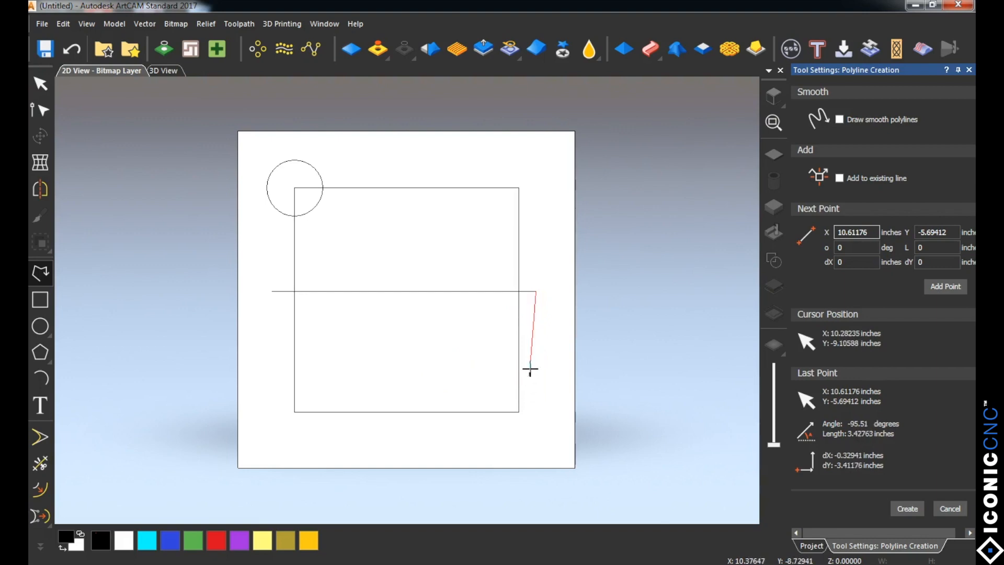
{"action": "right_click", "coordinate": [537, 320]}
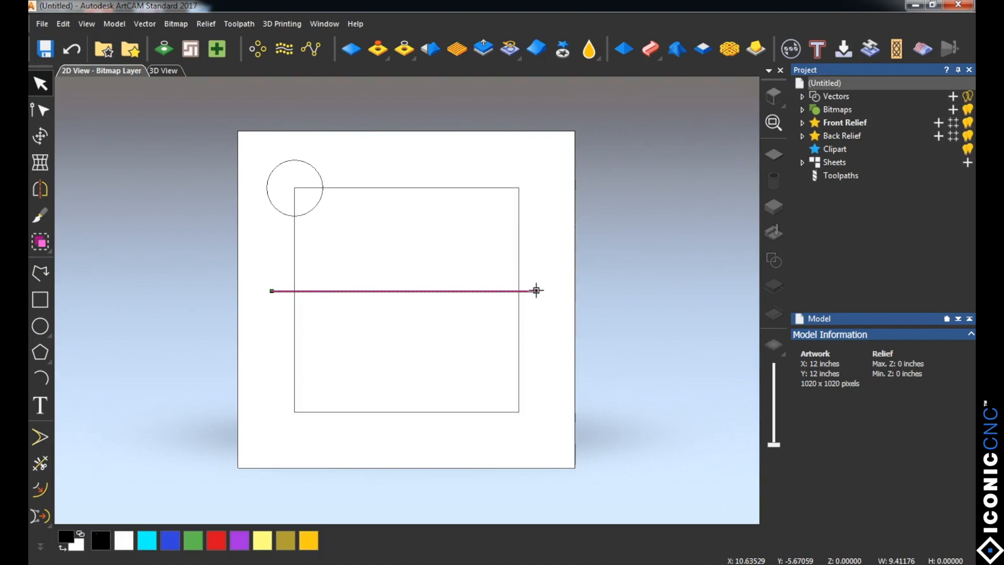
{"action": "left_click_drag", "start_coordinate": [537, 291], "coordinate": [539, 299]}
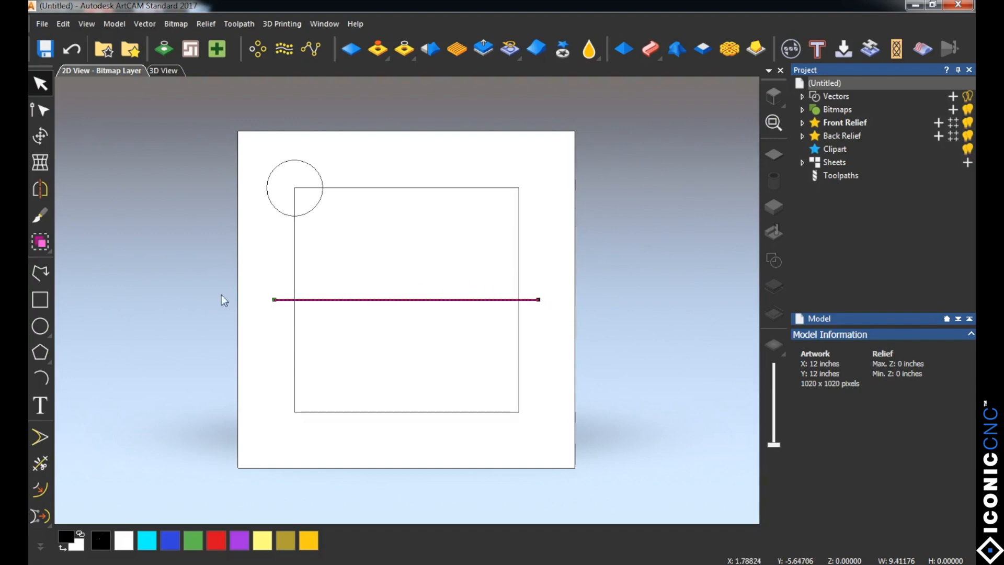
Step: Draw a vertical straight polyline about 9.65 inches long through the square, centre it in the model and deselect it
{"action": "left_click", "coordinate": [41, 279]}
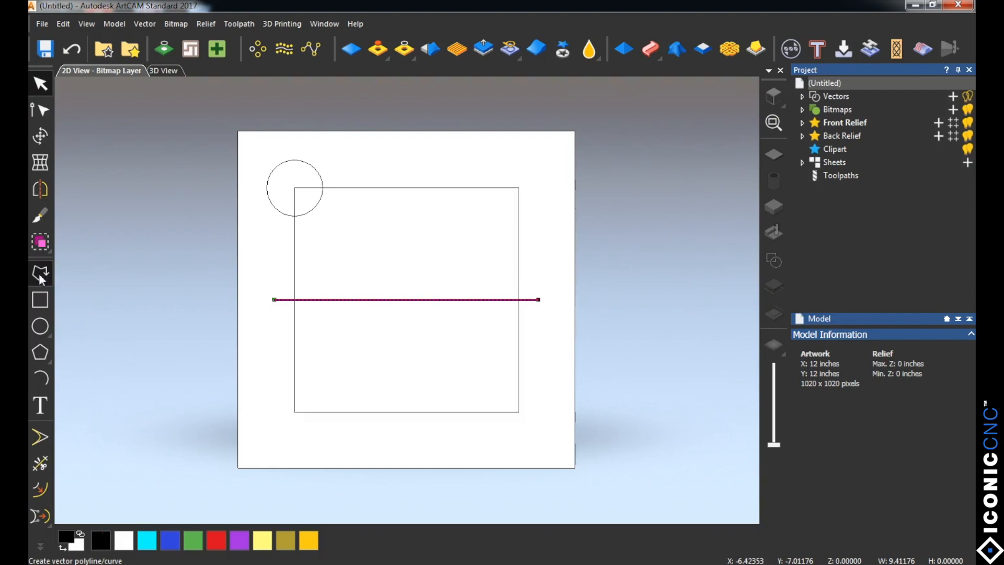
{"action": "left_click", "coordinate": [410, 177]}
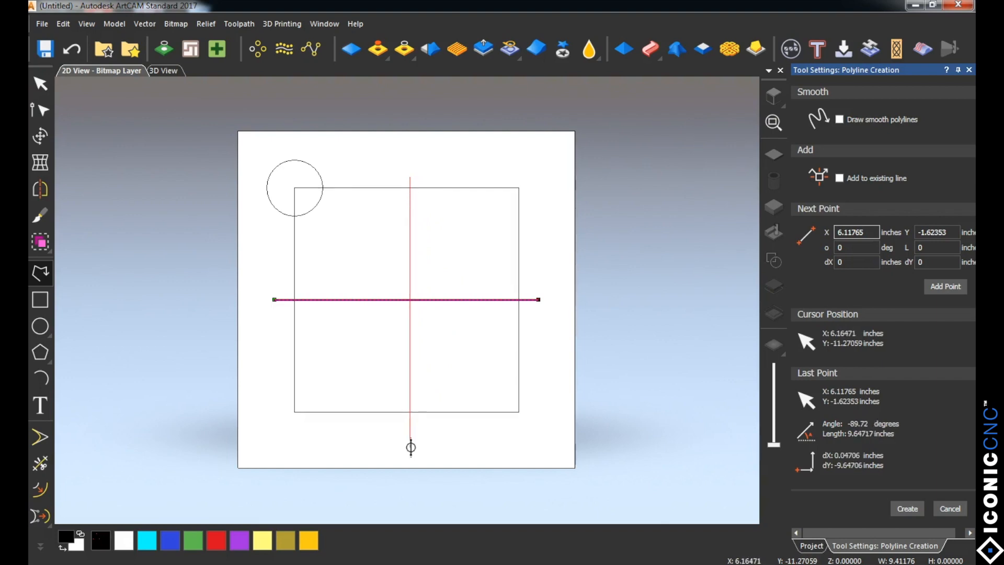
{"action": "left_click", "coordinate": [411, 447]}
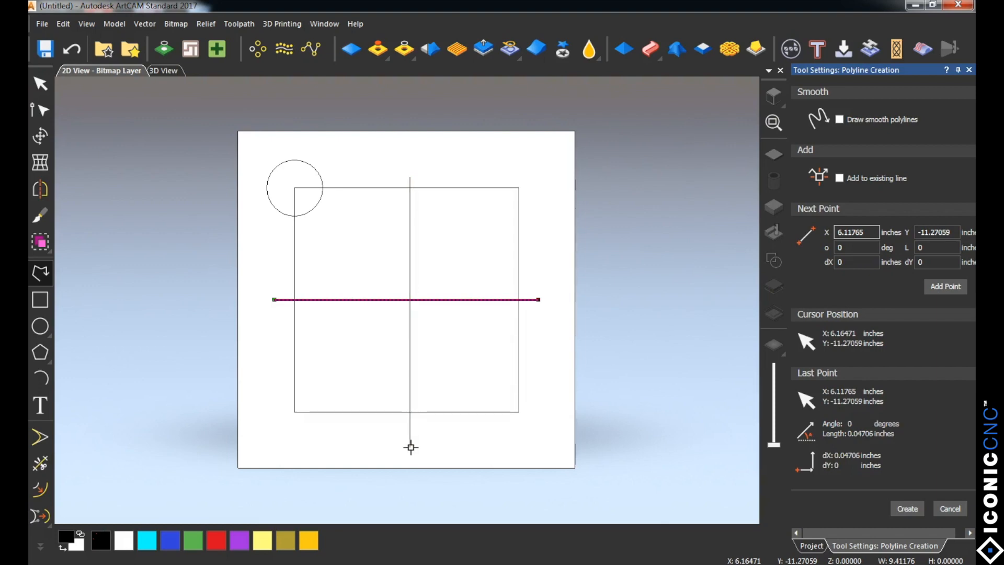
{"action": "key", "text": "Escape"}
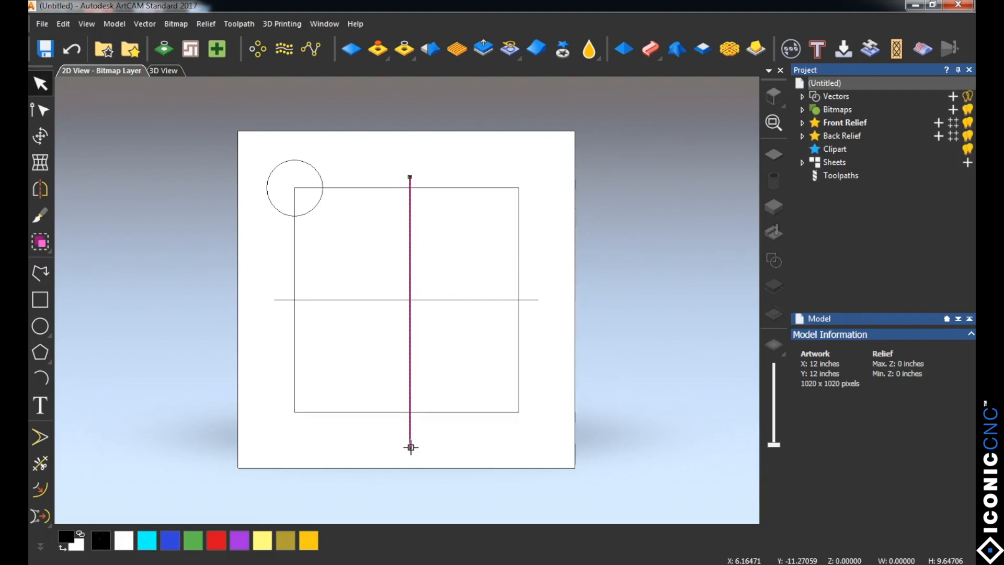
{"action": "key", "text": "F9"}
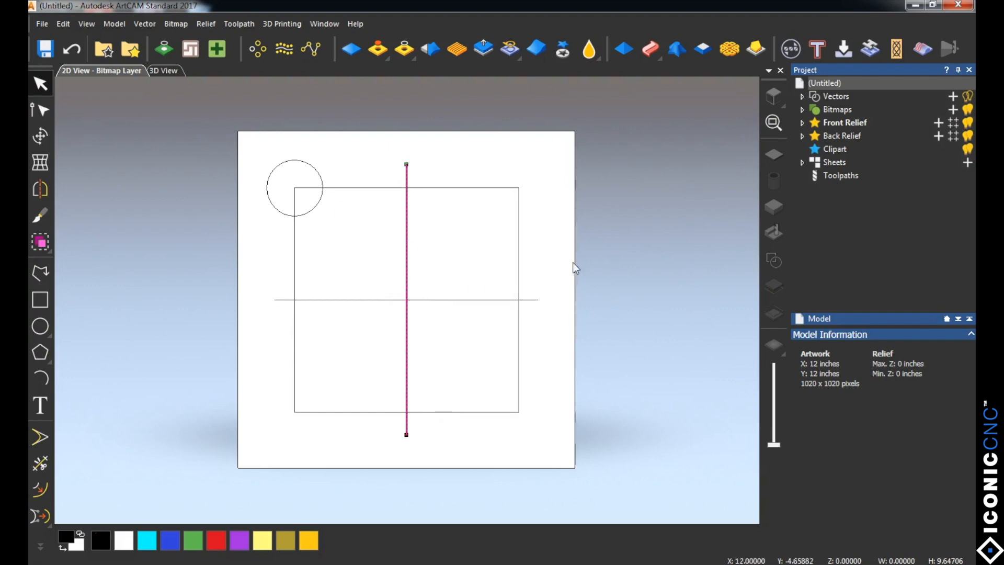
{"action": "left_click", "coordinate": [556, 279]}
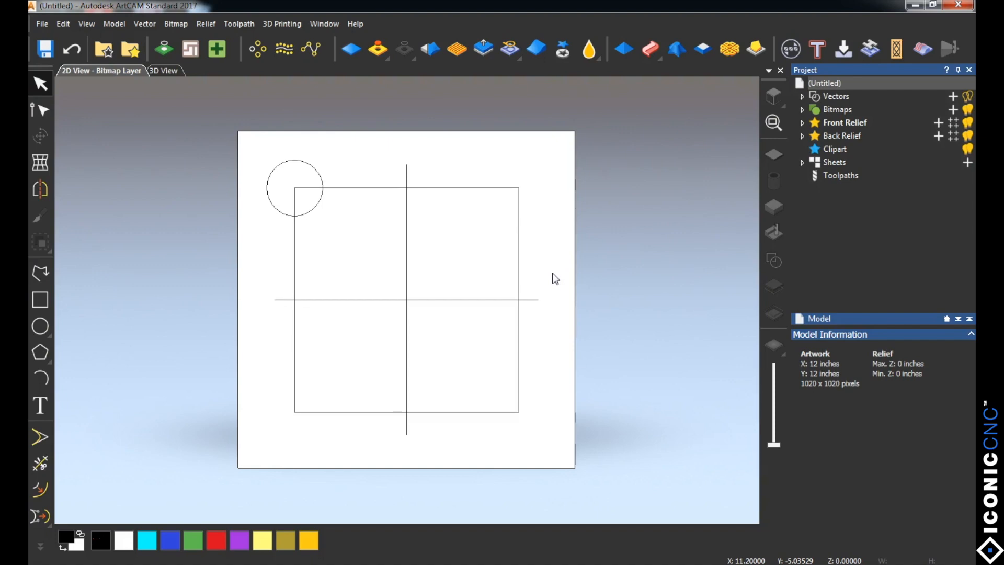
Step: Trim away the right half of the square, the whole vertical line and the right half of the horizontal line
{"action": "left_click", "coordinate": [42, 463]}
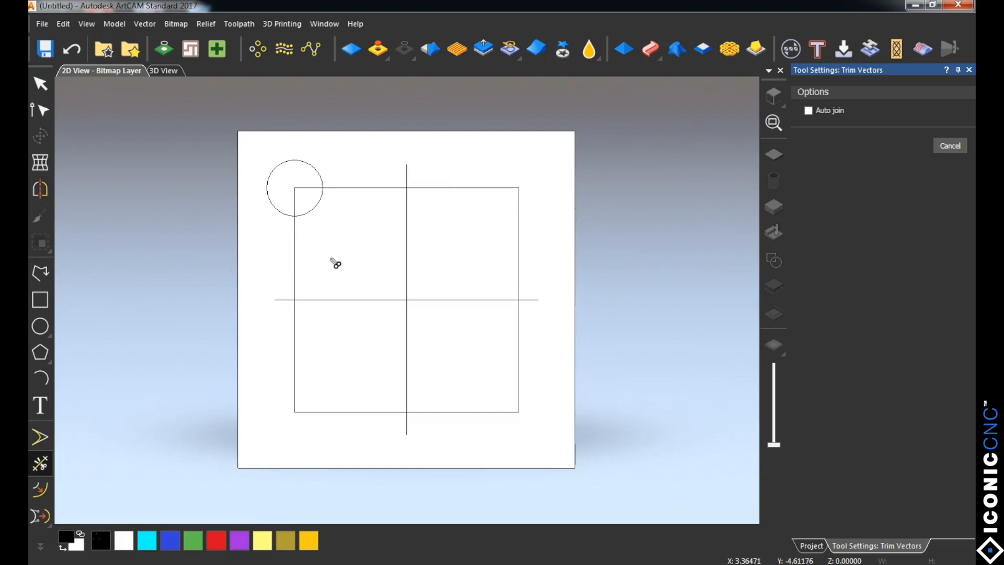
{"action": "left_click", "coordinate": [467, 187]}
{"action": "left_click", "coordinate": [408, 178]}
{"action": "left_click", "coordinate": [408, 235]}
{"action": "left_click", "coordinate": [484, 300]}
{"action": "left_click", "coordinate": [531, 300]}
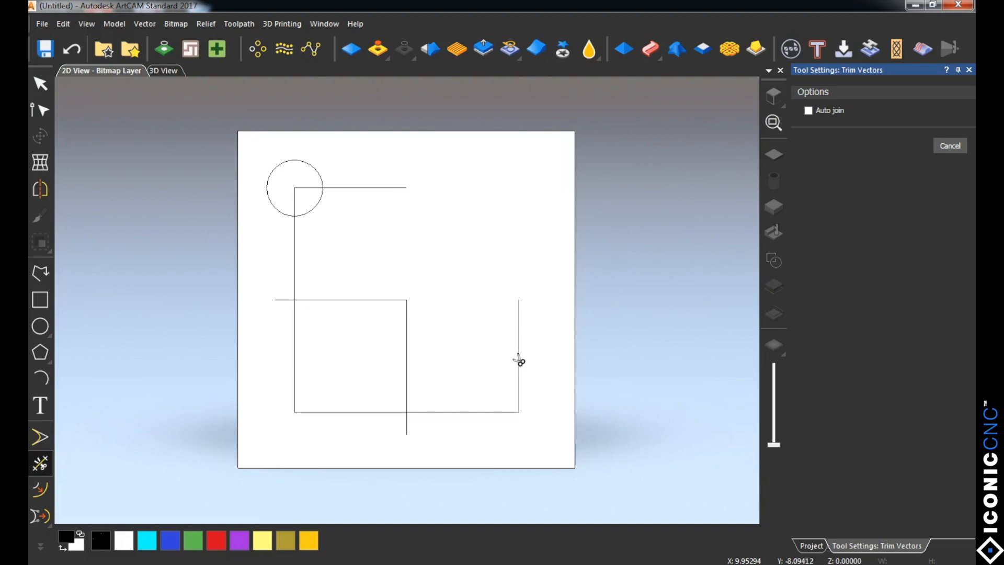
{"action": "left_click", "coordinate": [520, 360]}
{"action": "left_click", "coordinate": [406, 390]}
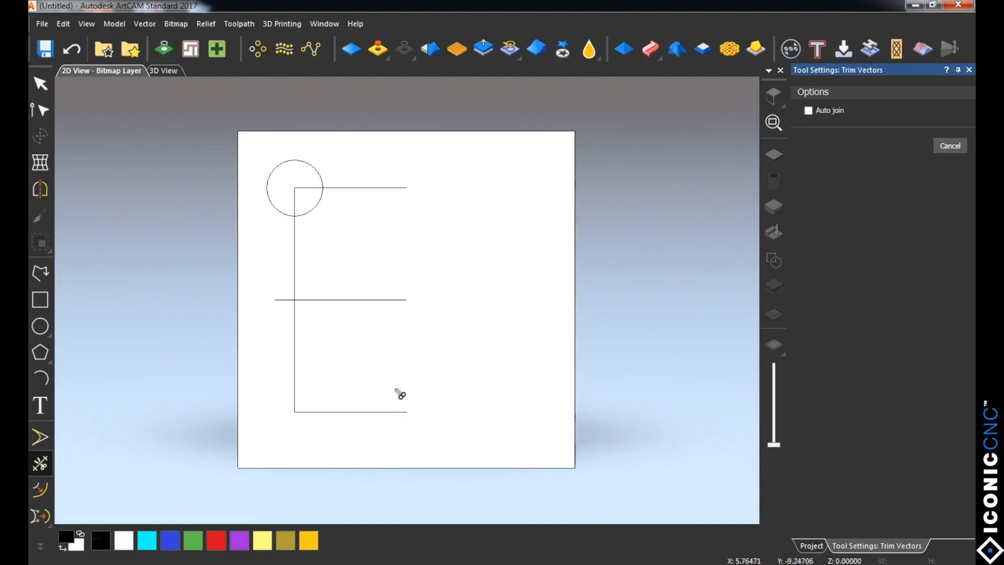
Step: Trim the square's lower-left part, the remaining horizontal line, the circle's outer arc and the square's upper-left corner, then close the trim settings
{"action": "left_click", "coordinate": [361, 412]}
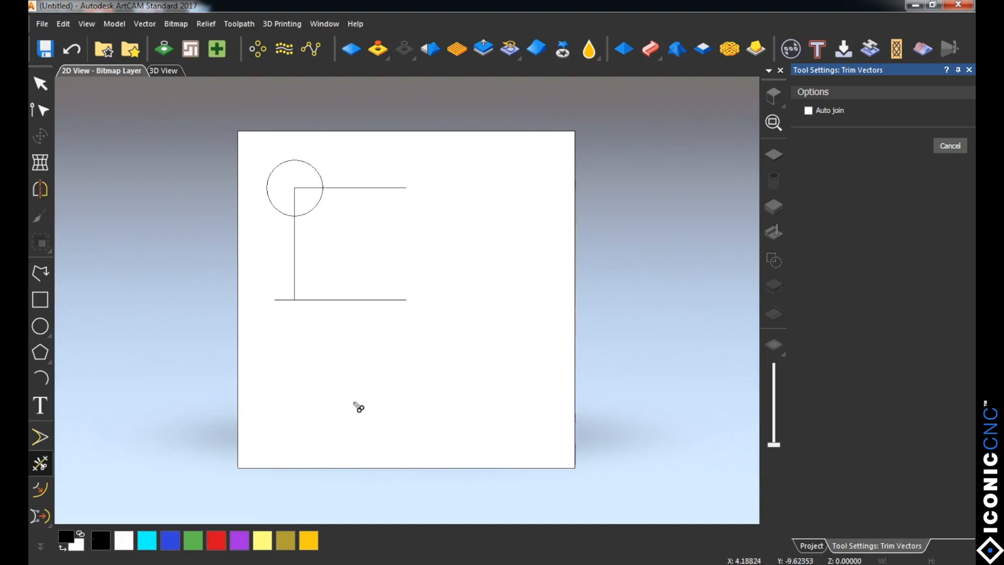
{"action": "left_click", "coordinate": [342, 299]}
{"action": "left_click", "coordinate": [283, 300]}
{"action": "left_click", "coordinate": [319, 174]}
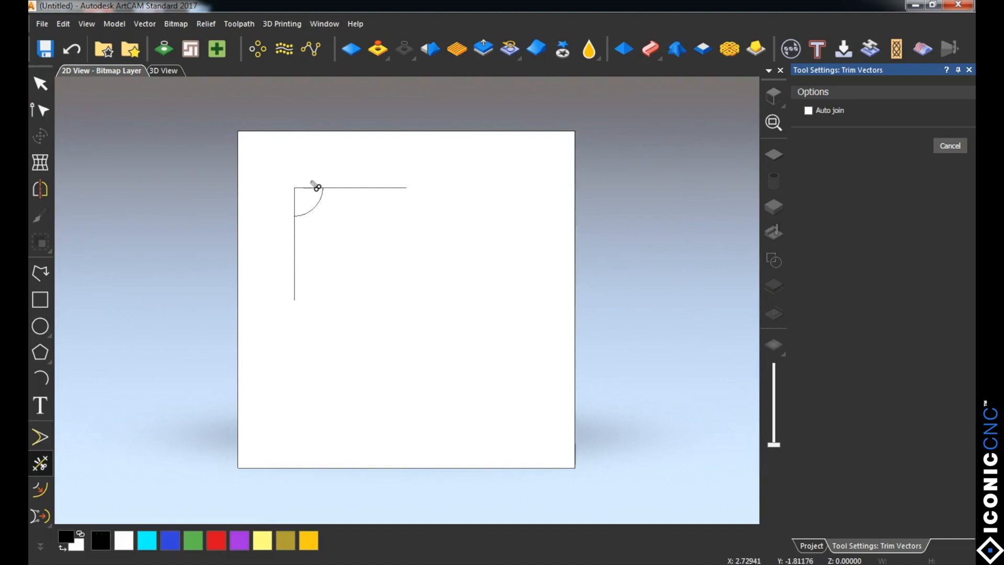
{"action": "left_click", "coordinate": [314, 188]}
{"action": "left_click", "coordinate": [969, 70]}
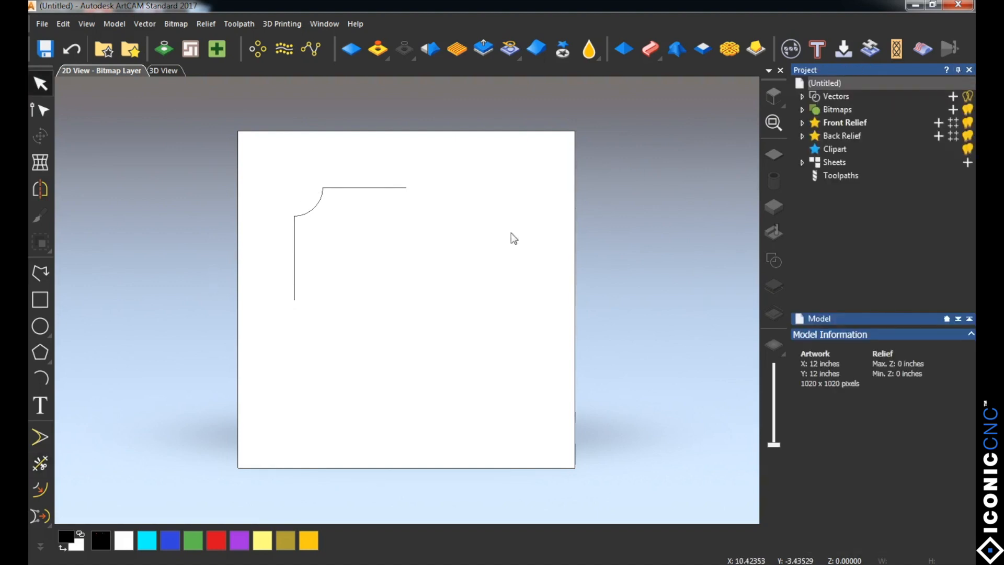
Step: Check that the corner profile consists of separate vectors by selecting its top line, arc and left line individually, then deselect
{"action": "left_click", "coordinate": [382, 187]}
{"action": "left_click", "coordinate": [314, 206]}
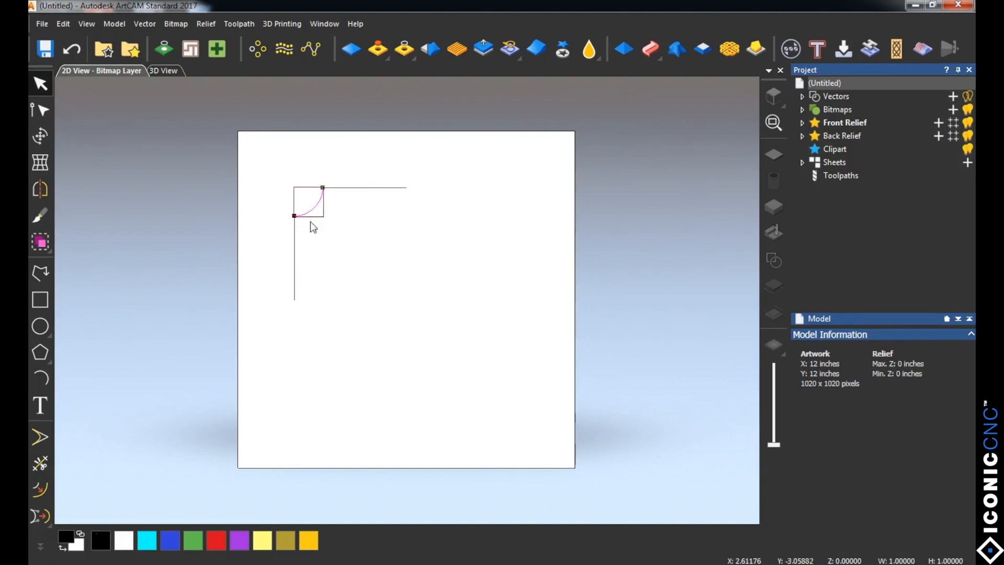
{"action": "left_click", "coordinate": [295, 259]}
{"action": "left_click", "coordinate": [281, 255]}
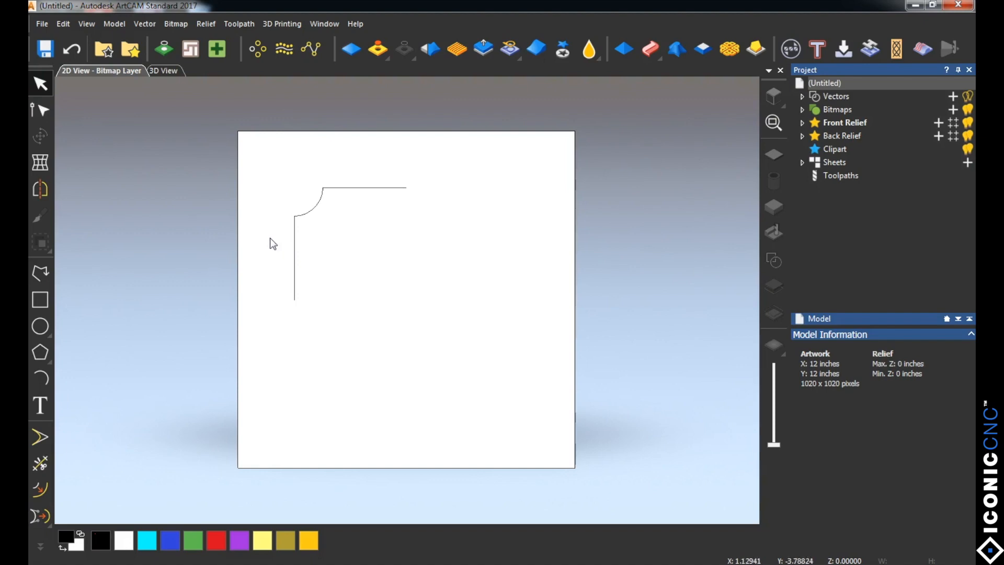
Step: Compare a selection window enclosing the whole corner profile with one enclosing only its arc and left line, clearing each selection
{"action": "mouse_move", "coordinate": [272, 166]}
{"action": "left_mouse_down"}
{"action": "mouse_move", "coordinate": [317, 242]}
{"action": "mouse_move", "coordinate": [488, 343]}
{"action": "mouse_move", "coordinate": [287, 197]}
{"action": "mouse_move", "coordinate": [277, 179]}
{"action": "mouse_move", "coordinate": [445, 325]}
{"action": "left_mouse_up"}
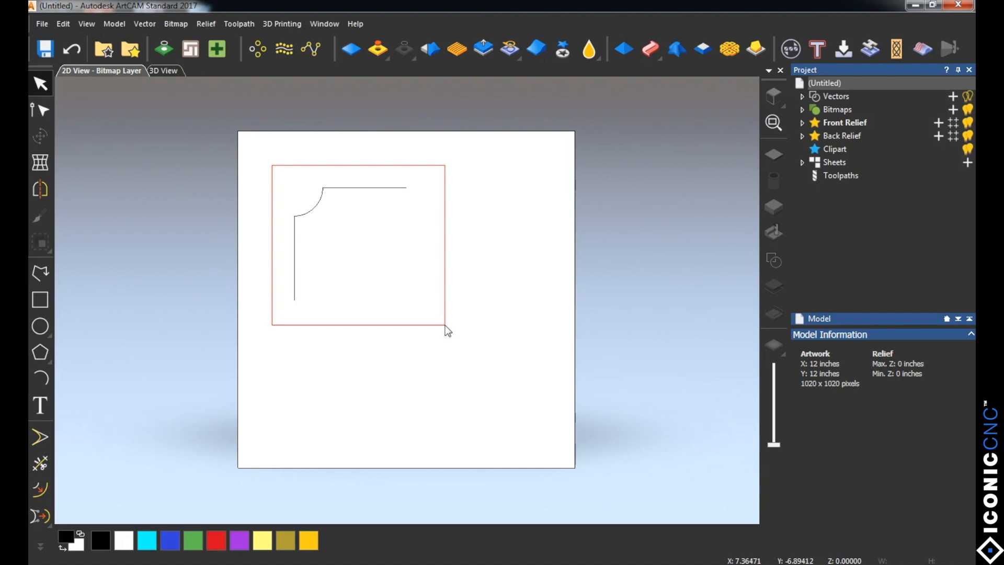
{"action": "left_click_drag", "start_coordinate": [445, 326], "coordinate": [445, 325]}
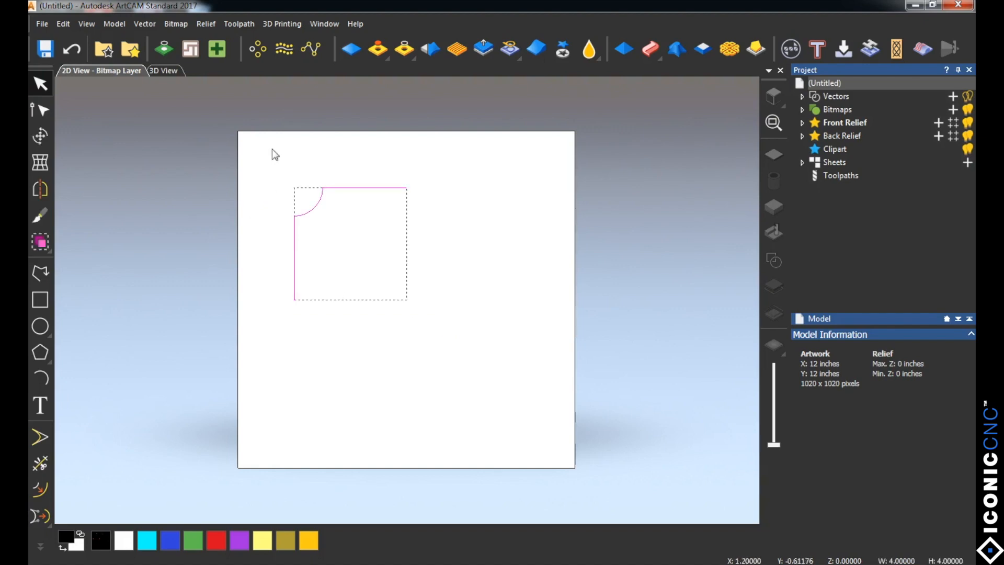
{"action": "left_click", "coordinate": [269, 164]}
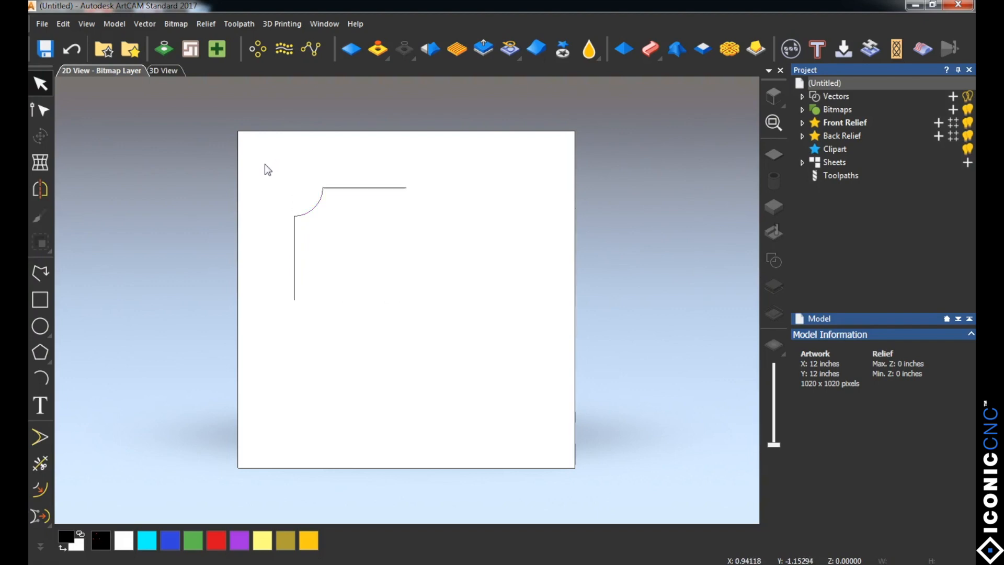
{"action": "left_click_drag", "start_coordinate": [258, 160], "coordinate": [362, 331]}
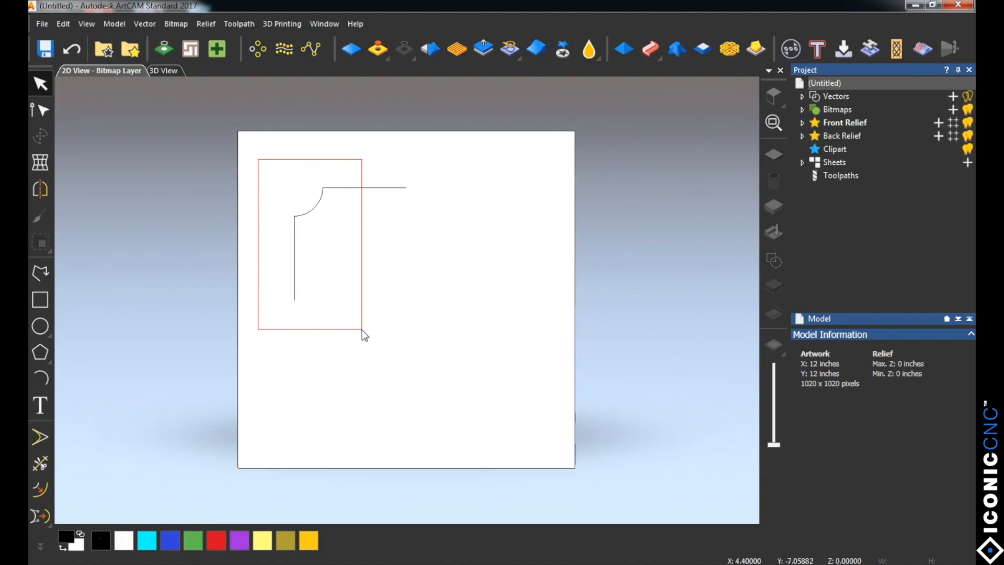
{"action": "left_click_drag", "start_coordinate": [362, 330], "coordinate": [362, 330]}
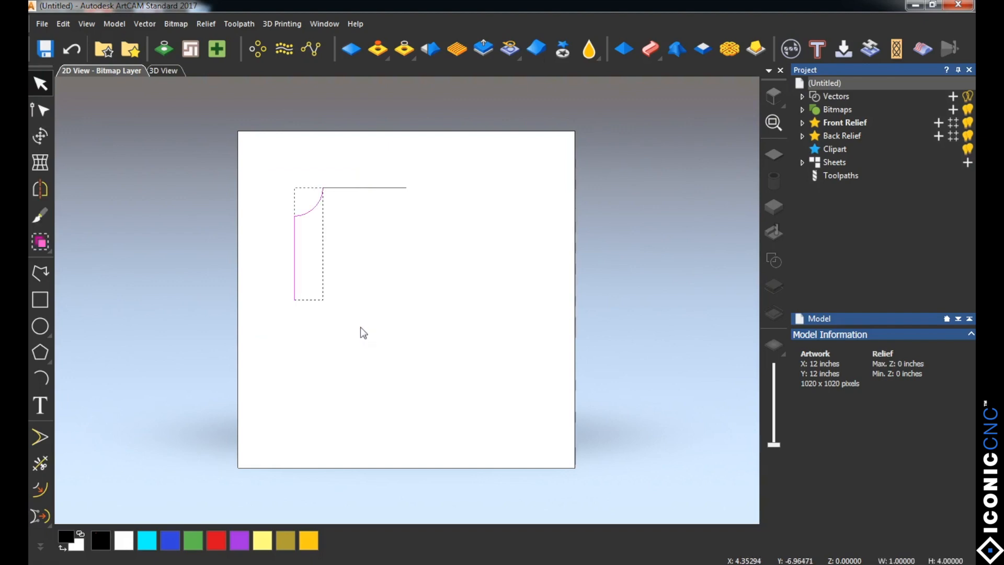
{"action": "left_click", "coordinate": [371, 291]}
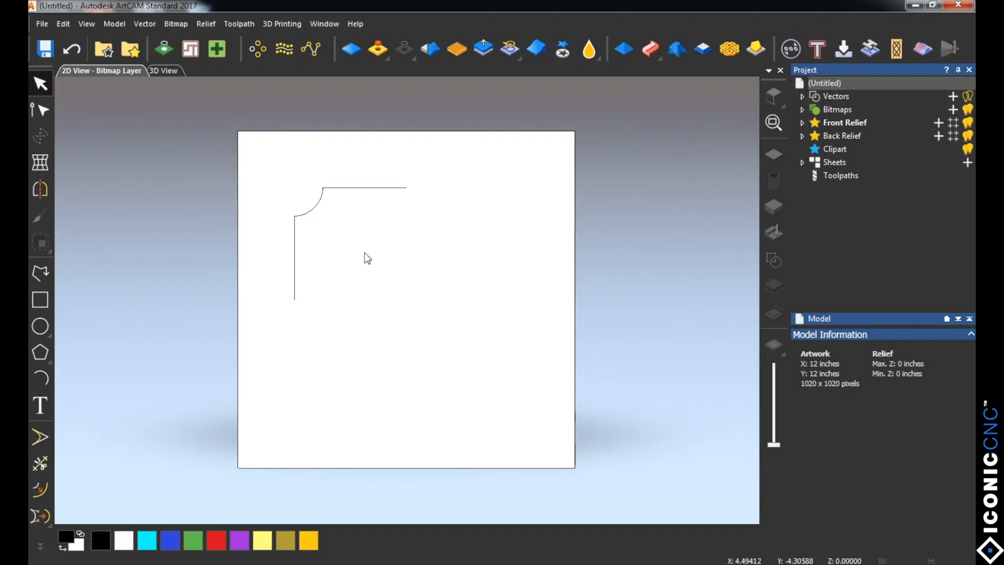
Step: Select the whole corner profile with a crossing window and mirror it horizontally to the right, keeping a copy of the original
{"action": "left_click_drag", "start_coordinate": [367, 260], "coordinate": [273, 166]}
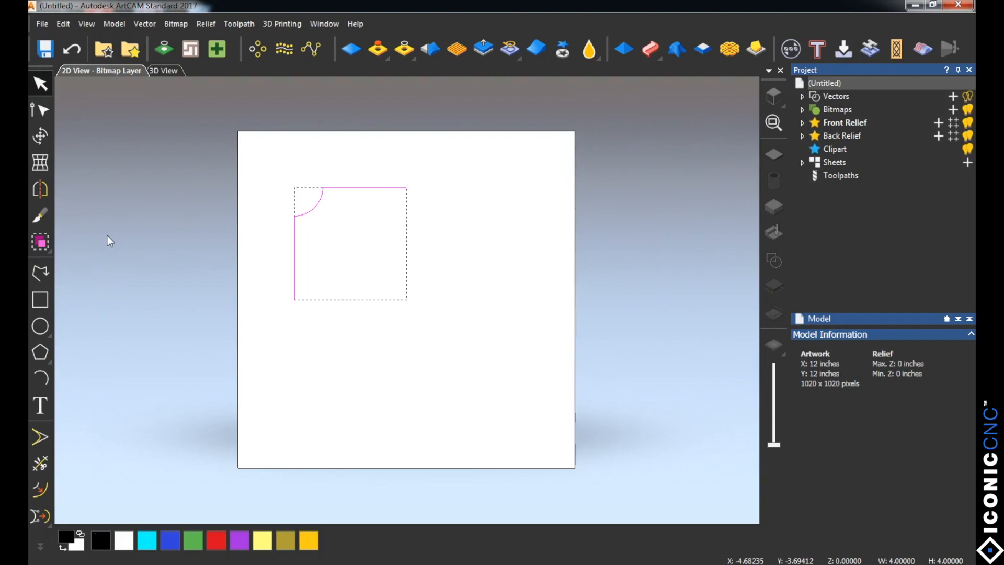
{"action": "left_click", "coordinate": [40, 189]}
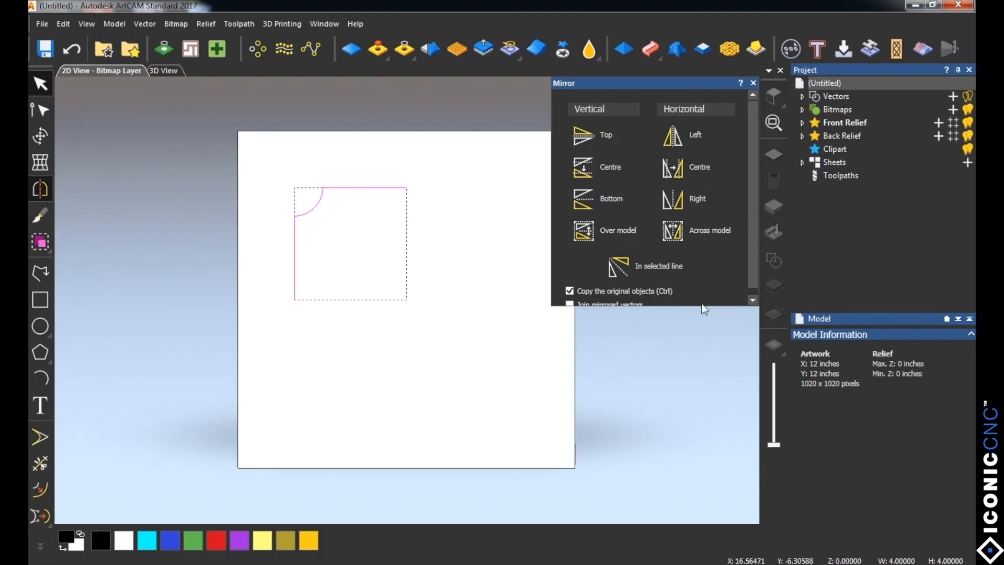
{"action": "left_click_drag", "start_coordinate": [699, 306], "coordinate": [696, 323]}
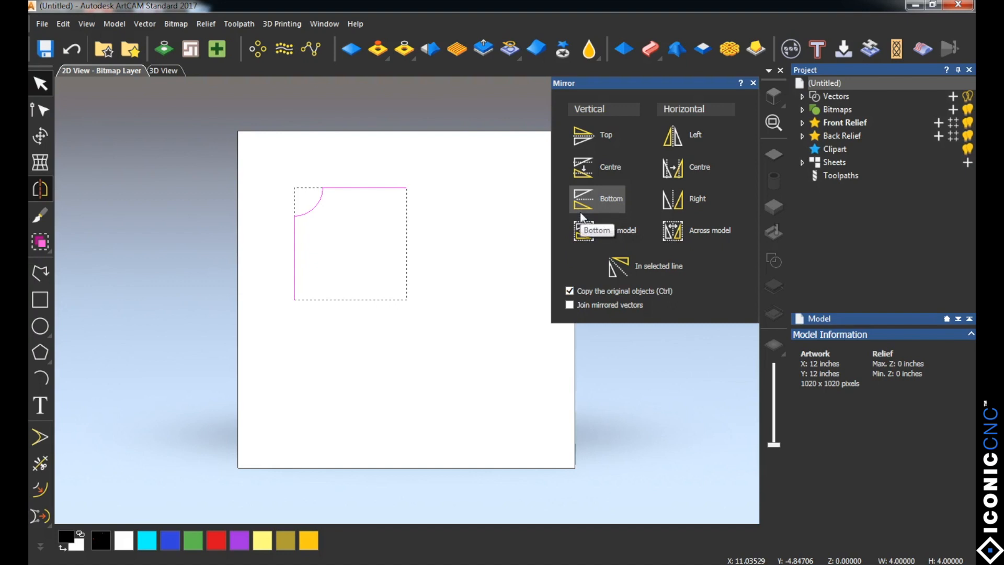
{"action": "left_click", "coordinate": [672, 204]}
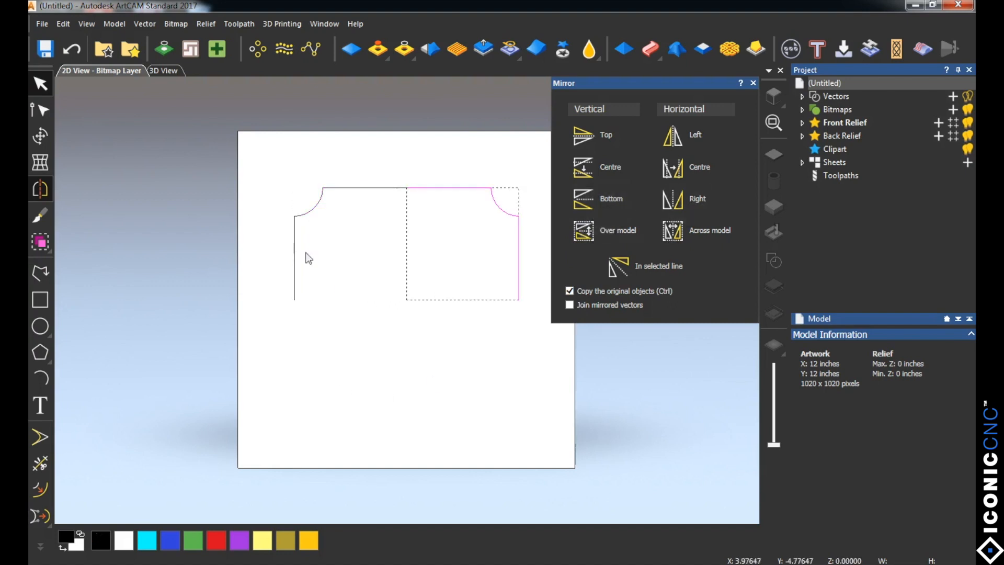
Step: Select both upper corner profiles, mirror a copy vertically to the bottom, then close the Mirror dialog and deselect
{"action": "left_click", "coordinate": [429, 321]}
{"action": "left_click_drag", "start_coordinate": [264, 168], "coordinate": [561, 339]}
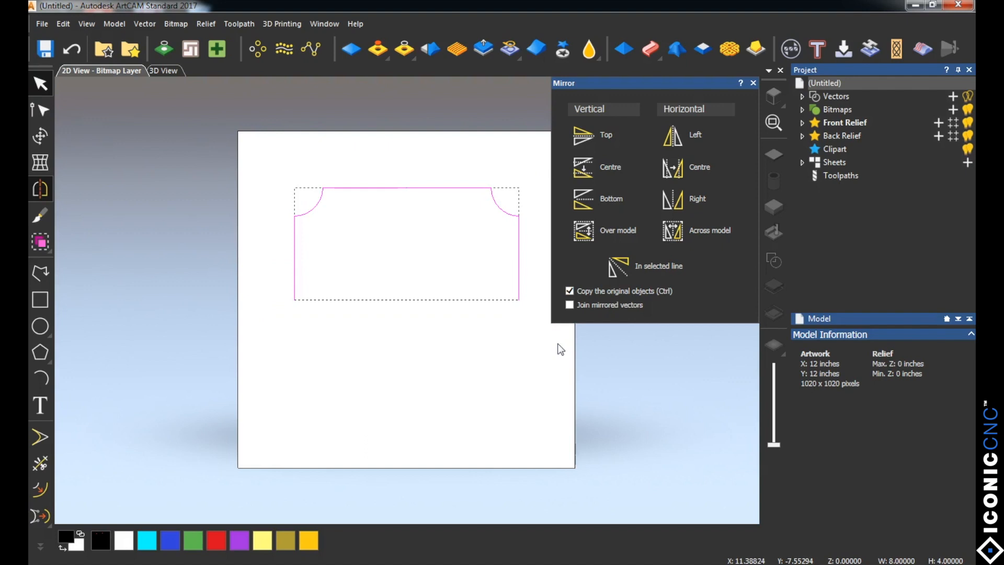
{"action": "left_click", "coordinate": [583, 202]}
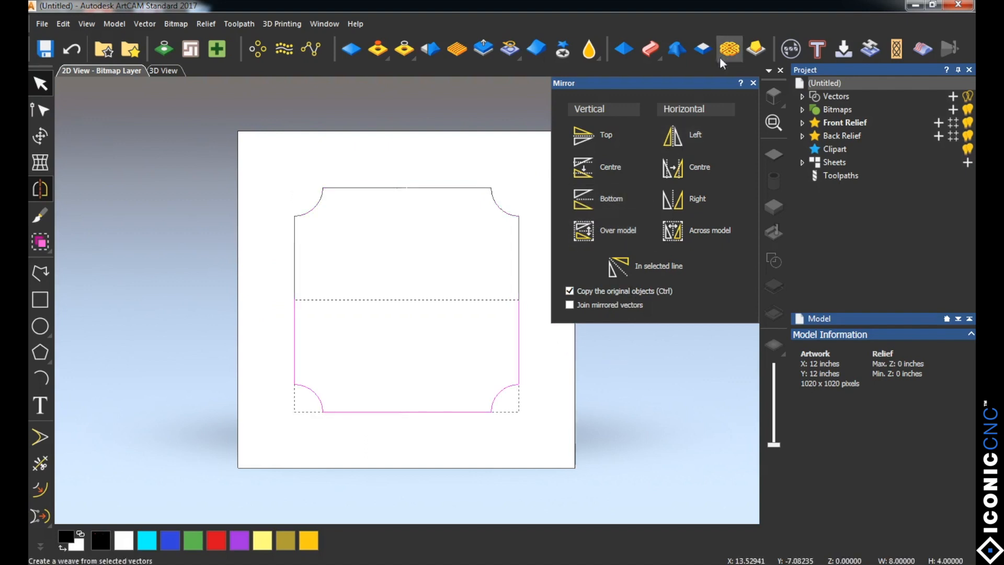
{"action": "left_click", "coordinate": [753, 83]}
{"action": "left_click", "coordinate": [263, 266]}
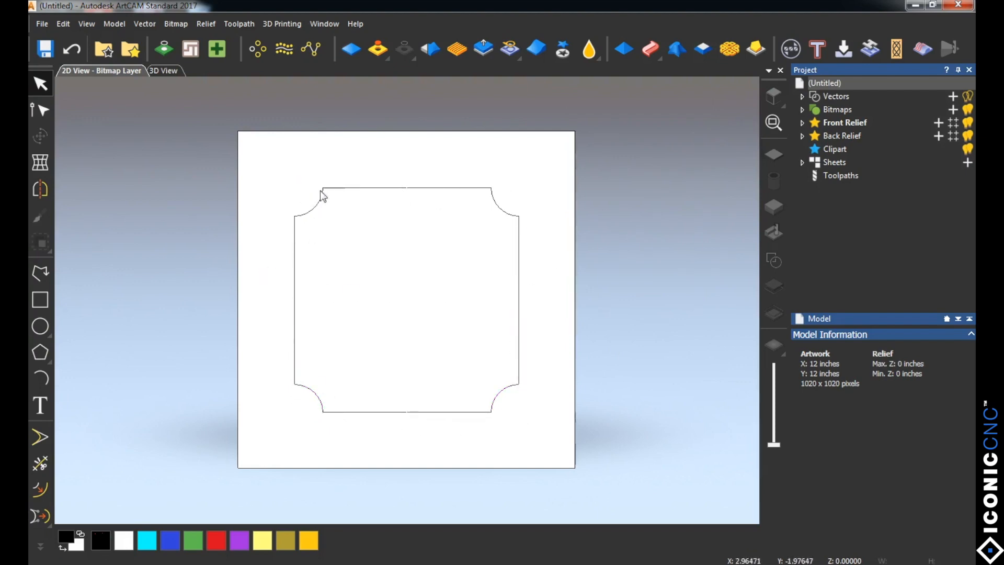
Step: Examine the mirrored outline for separate segments by selecting its top lines, upper-right arc and right line one at a time
{"action": "left_click", "coordinate": [347, 186]}
{"action": "left_click", "coordinate": [465, 188]}
{"action": "left_click", "coordinate": [496, 208]}
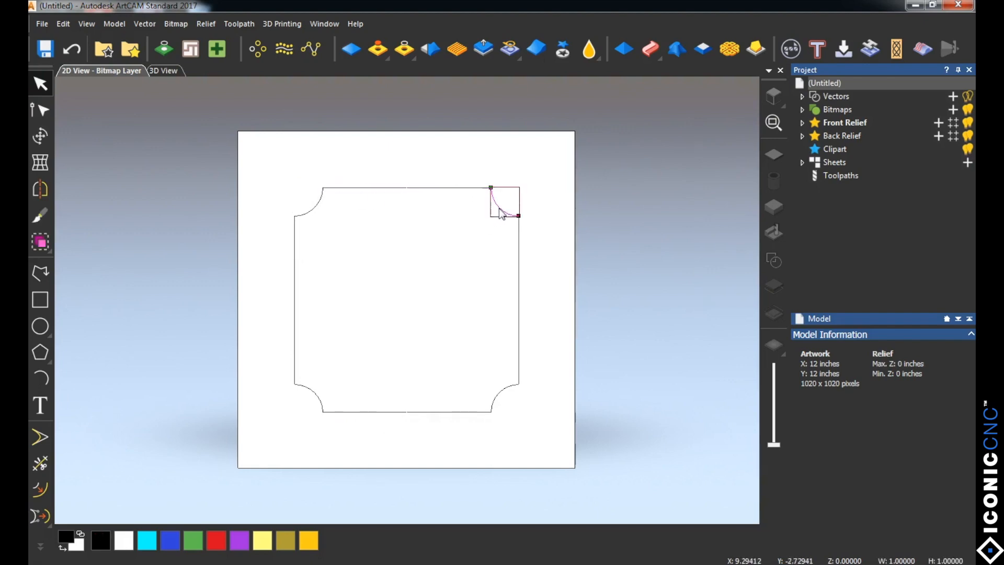
{"action": "left_click", "coordinate": [518, 265]}
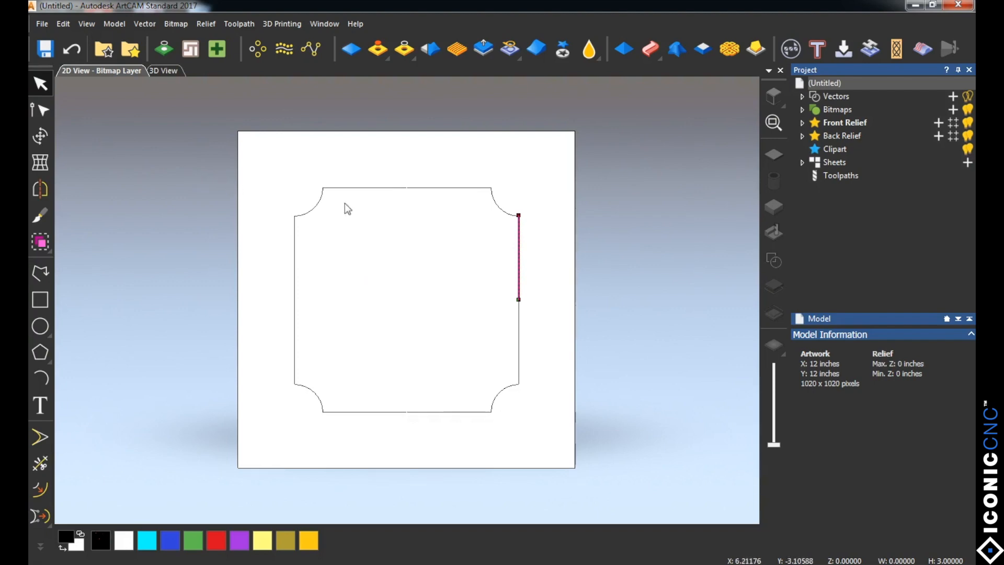
{"action": "left_click", "coordinate": [371, 187]}
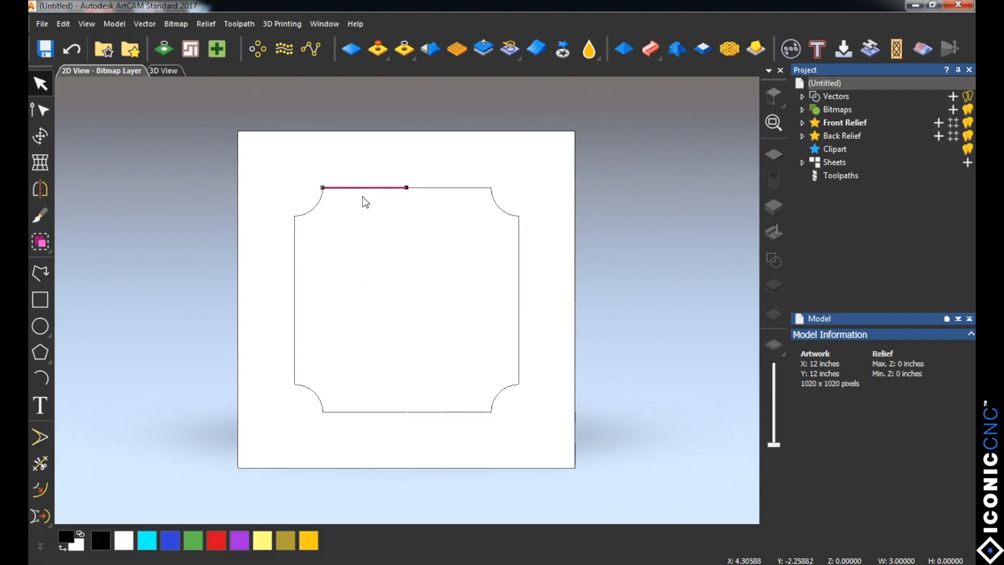
{"action": "left_click", "coordinate": [426, 187]}
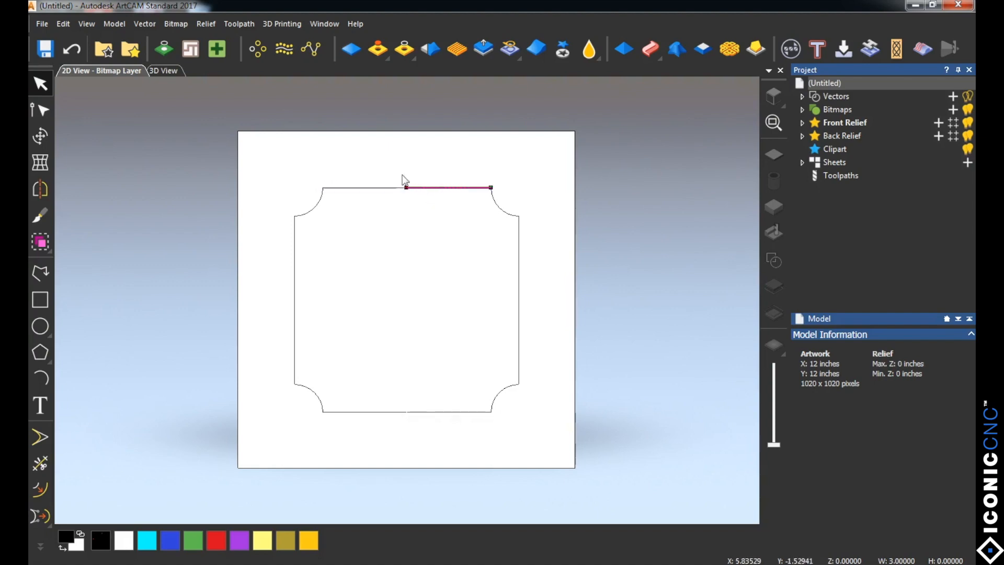
{"action": "left_click", "coordinate": [495, 201]}
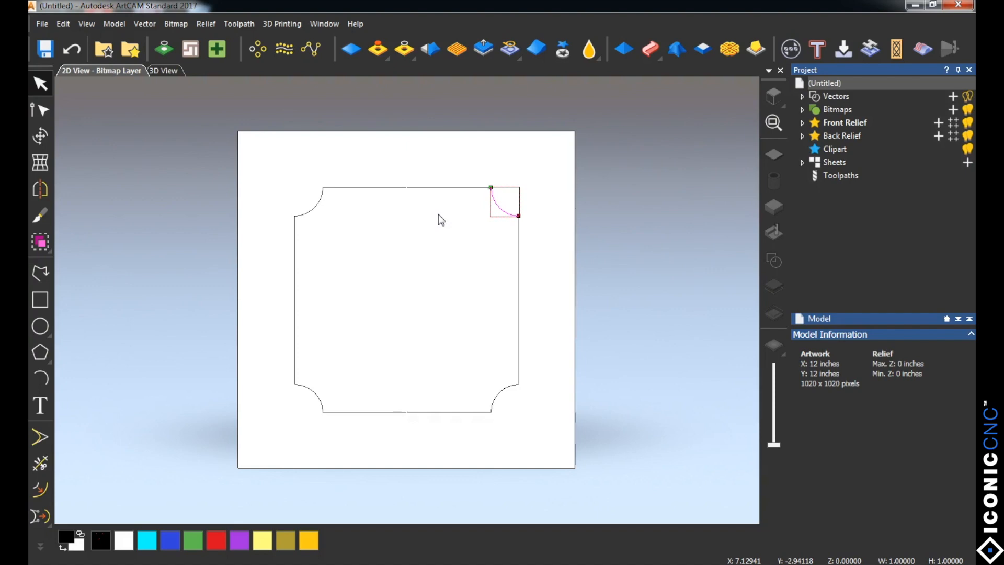
{"action": "left_click", "coordinate": [412, 215]}
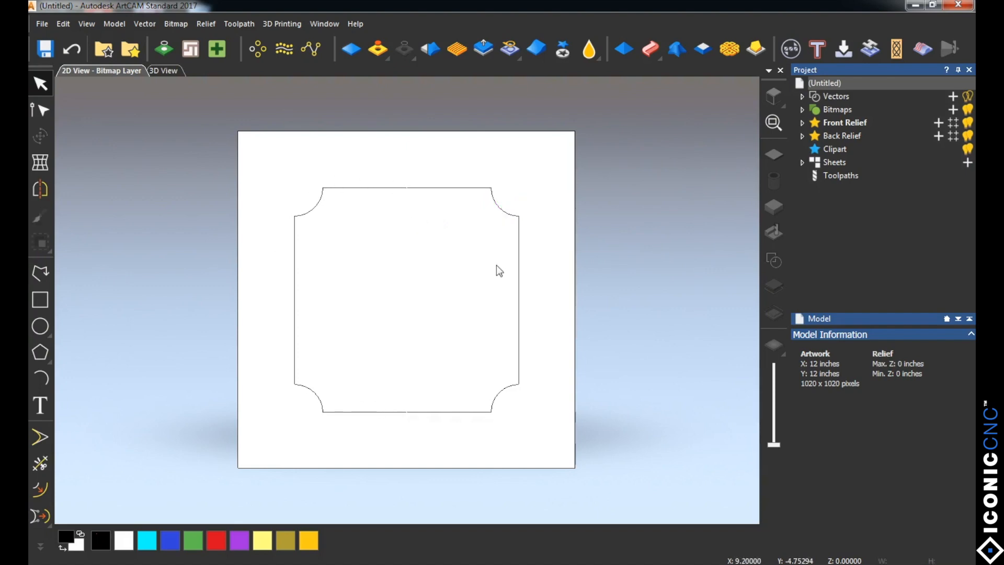
Step: Demonstrate selecting the entire outline with enclosing windows and with Select All, clearing the selection each time
{"action": "left_click_drag", "start_coordinate": [256, 163], "coordinate": [650, 464]}
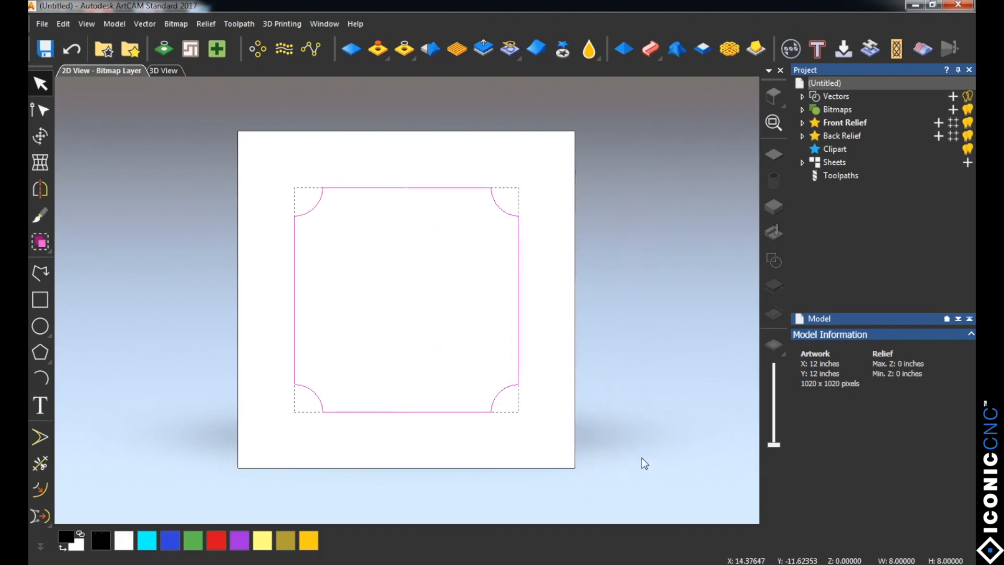
{"action": "left_click", "coordinate": [334, 253]}
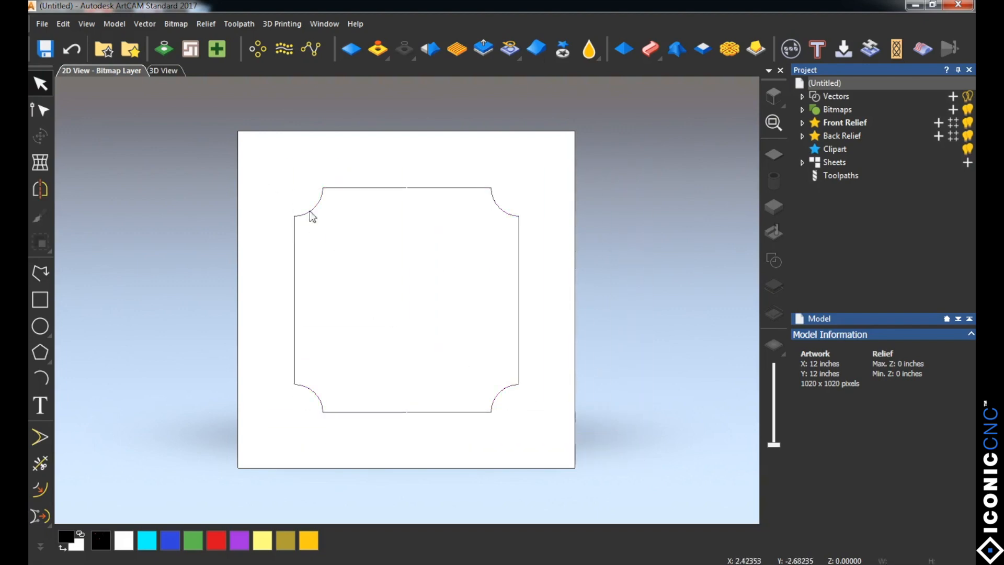
{"action": "left_click_drag", "start_coordinate": [280, 166], "coordinate": [653, 478]}
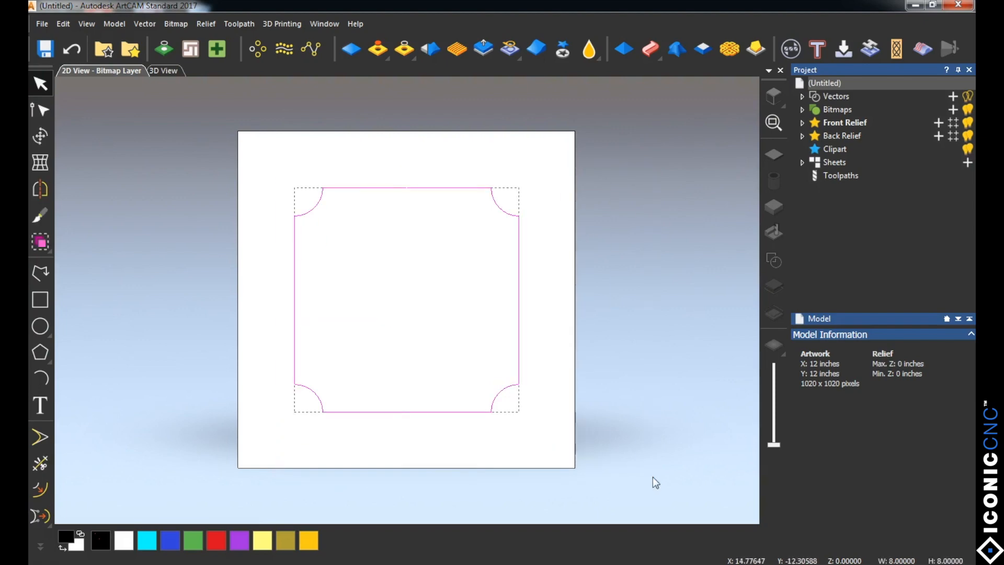
{"action": "left_click", "coordinate": [203, 292]}
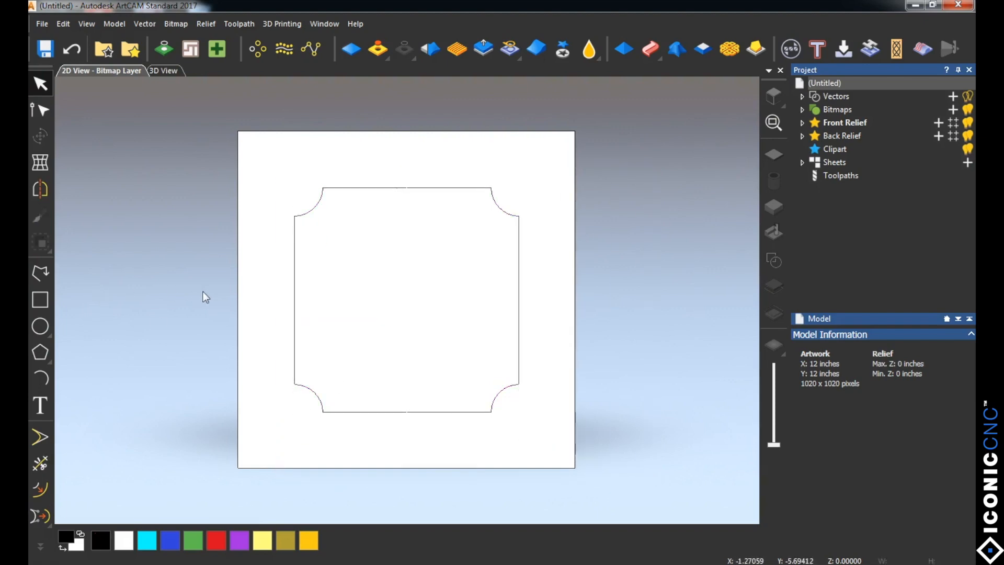
{"action": "key", "text": "ctrl+a"}
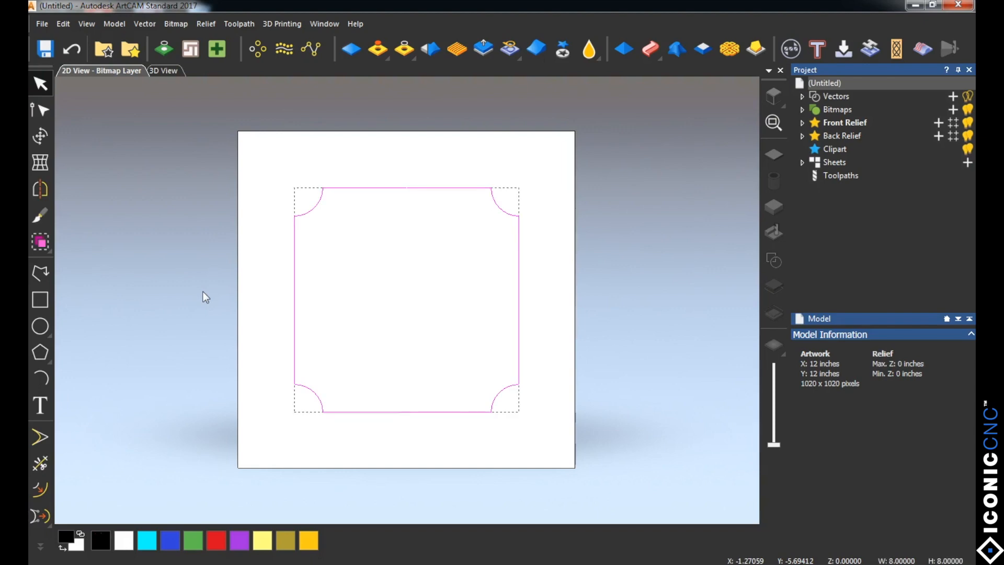
{"action": "left_click", "coordinate": [268, 230]}
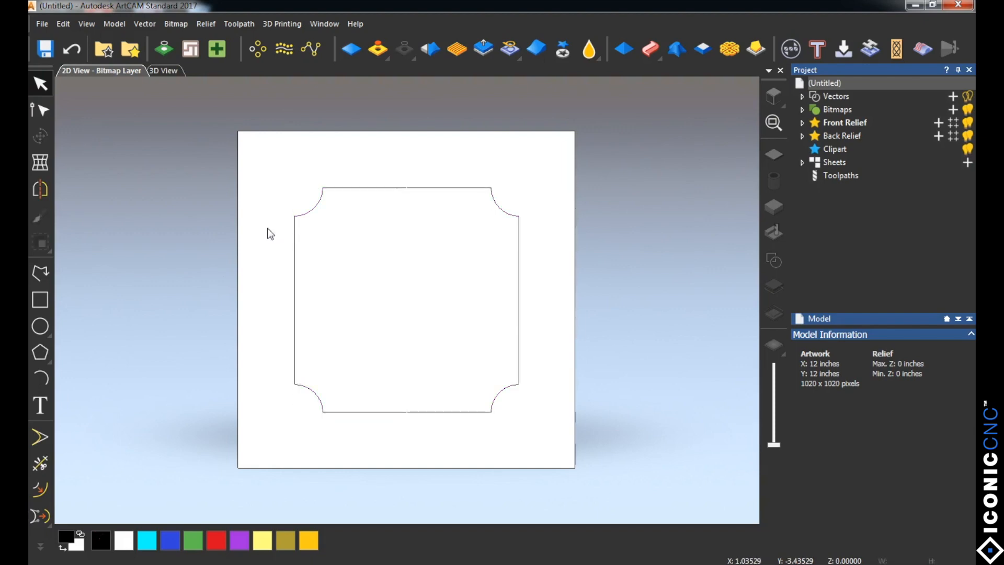
Step: Demonstrate selecting the outline piece by piece along the upper-left arc, top lines and upper-right arc, and clear the selection
{"action": "left_click", "coordinate": [315, 208]}
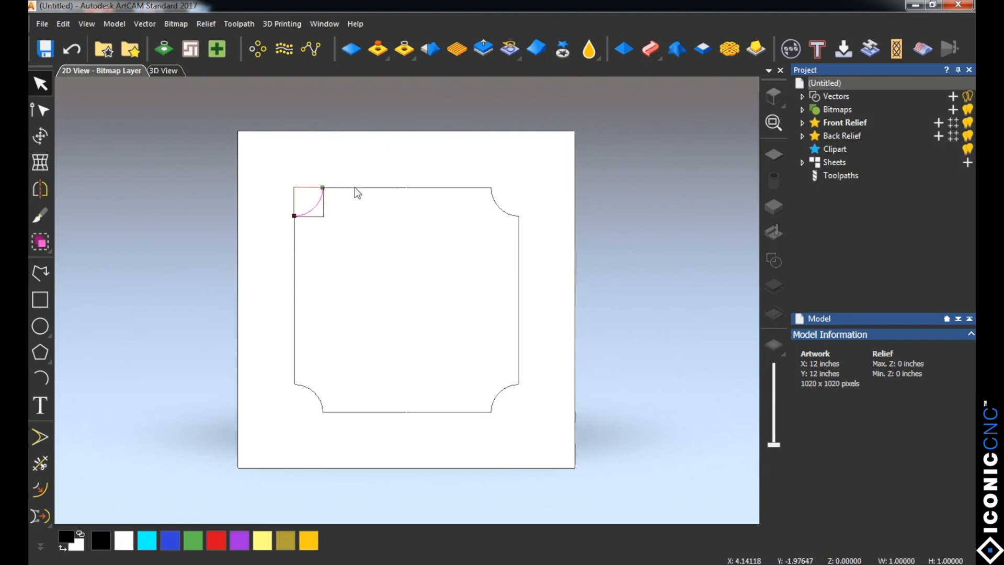
{"action": "left_click", "coordinate": [354, 188], "text": "shift"}
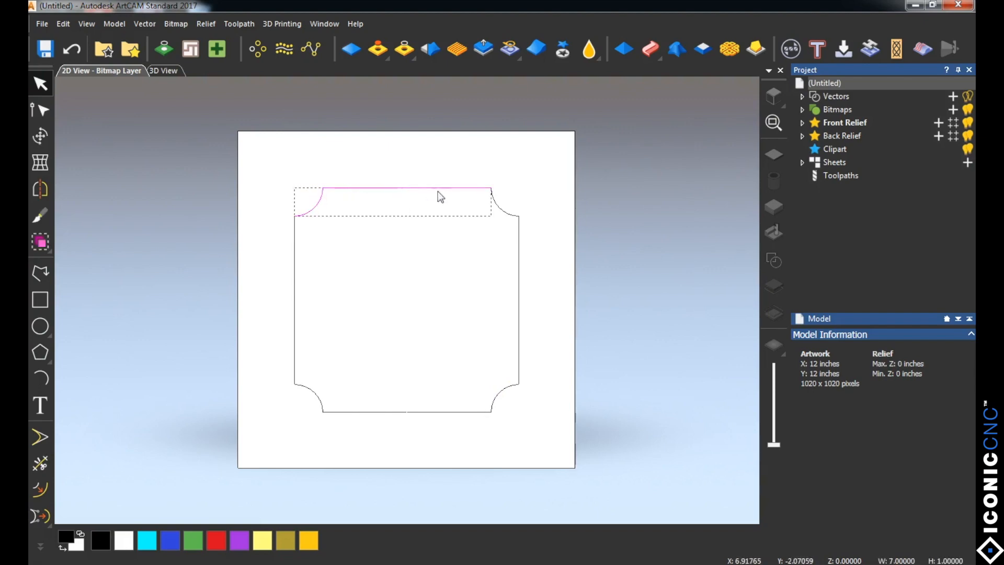
{"action": "left_click", "coordinate": [507, 209], "text": "shift"}
{"action": "left_click", "coordinate": [256, 217]}
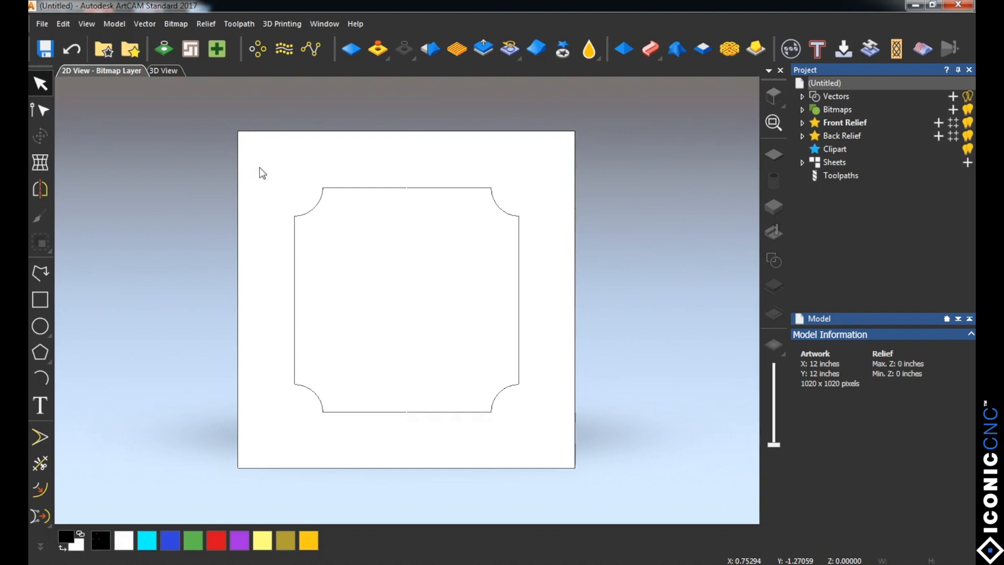
Step: Select the entire notched outline with a window and start Join Vectors With Coincident Nodes
{"action": "left_click_drag", "start_coordinate": [253, 174], "coordinate": [645, 461]}
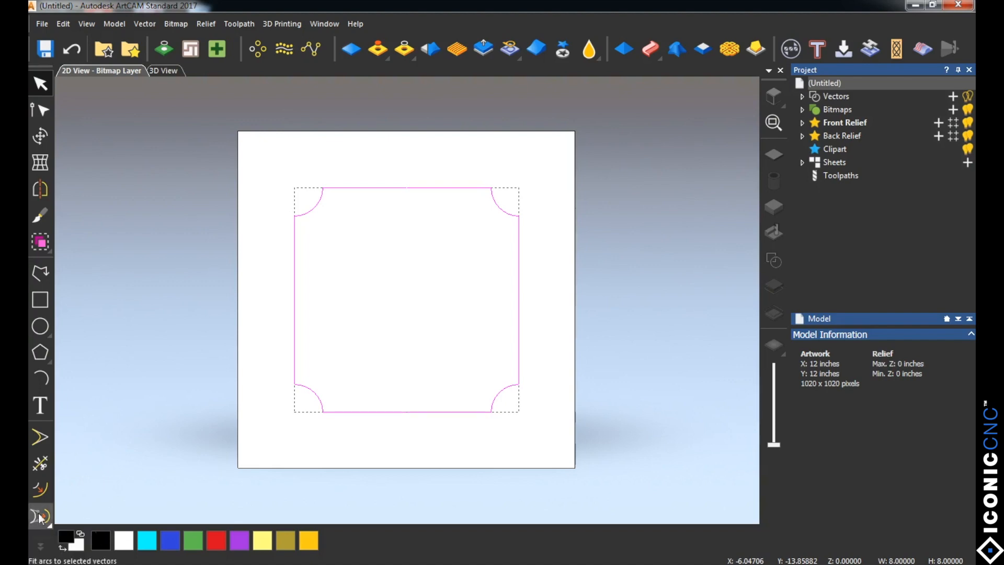
{"action": "left_click", "coordinate": [40, 547]}
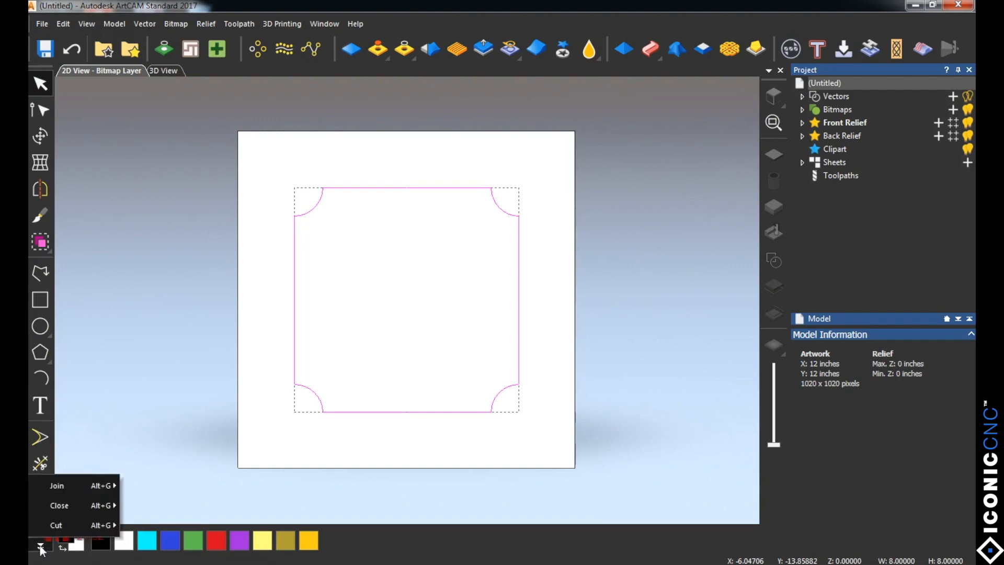
{"action": "mouse_move", "coordinate": [71, 486]}
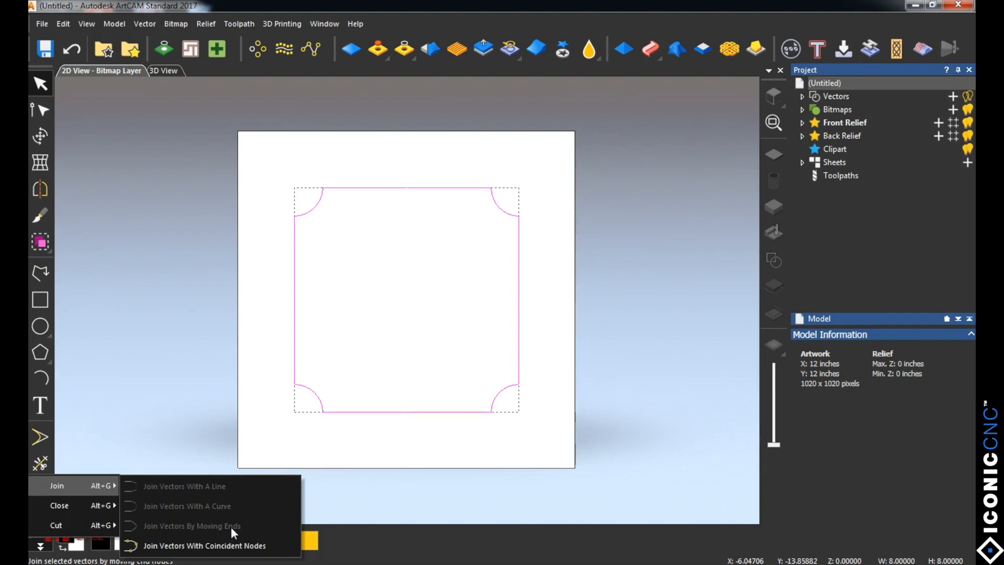
{"action": "left_click", "coordinate": [207, 547]}
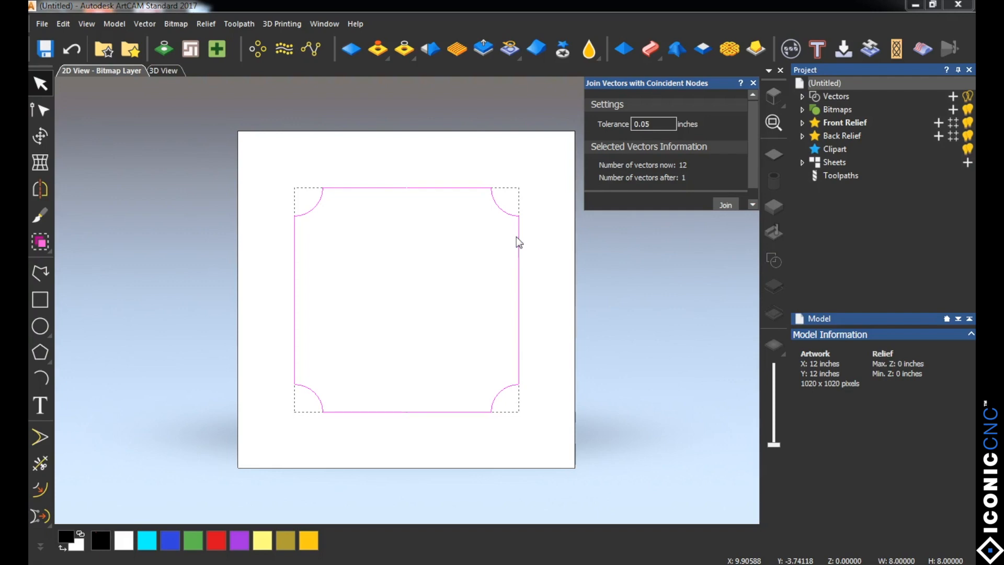
Step: Set the join tolerance to 0.001 inches and shift the upper half of the outline up about 0.07 inches to create a gap
{"action": "left_click", "coordinate": [651, 124]}
{"action": "key", "text": "BackSpace"}
{"action": "type", "text": "01"}
{"action": "left_click", "coordinate": [273, 178]}
{"action": "left_click_drag", "start_coordinate": [269, 167], "coordinate": [589, 334]}
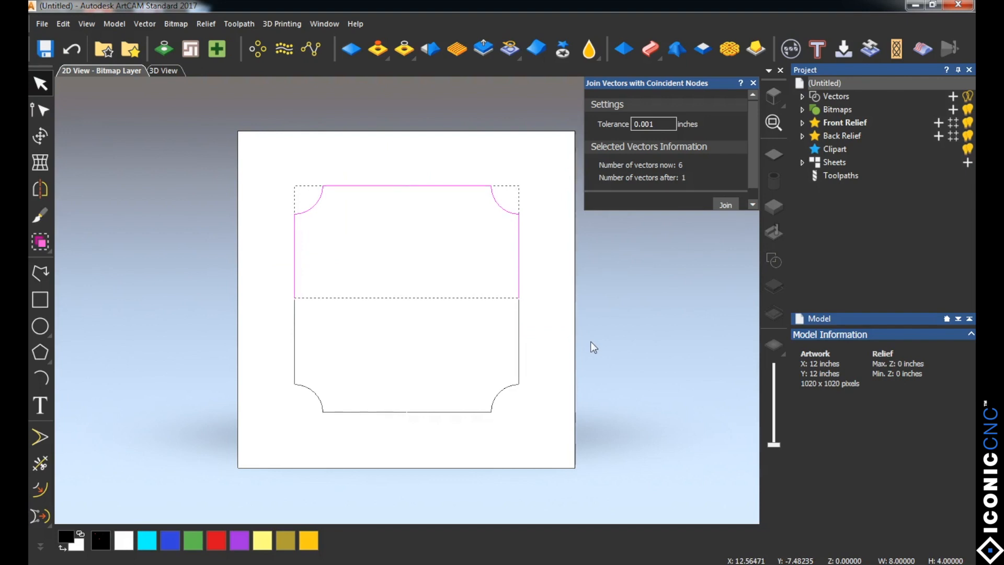
Step: Select the whole outline and join its vectors into one with a tolerance of 0.075 inches
{"action": "left_click_drag", "start_coordinate": [271, 164], "coordinate": [612, 451]}
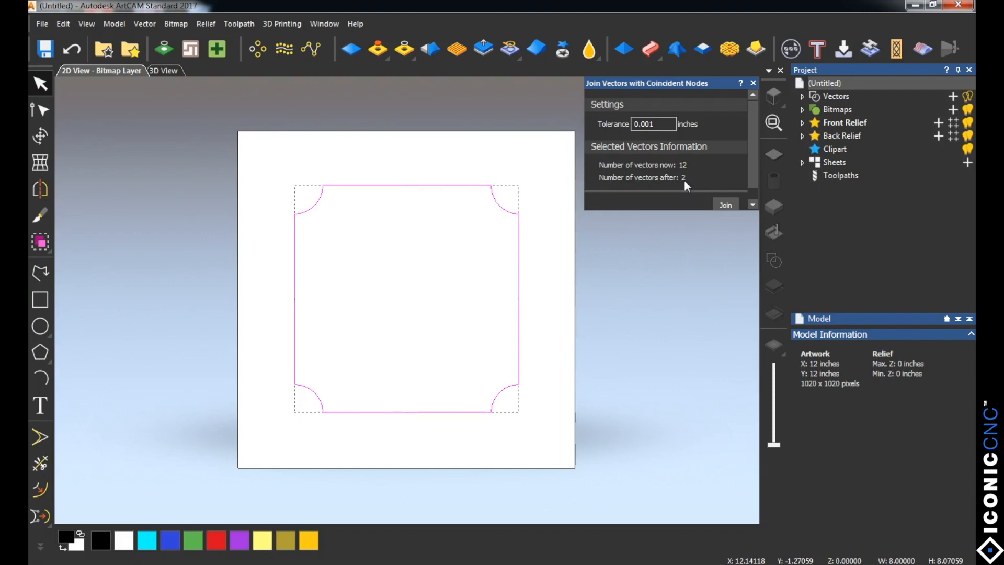
{"action": "left_click", "coordinate": [656, 124]}
{"action": "key", "text": "BackSpace"}
{"action": "key", "text": "BackSpace"}
{"action": "type", "text": "50"}
{"action": "left_click", "coordinate": [726, 206]}
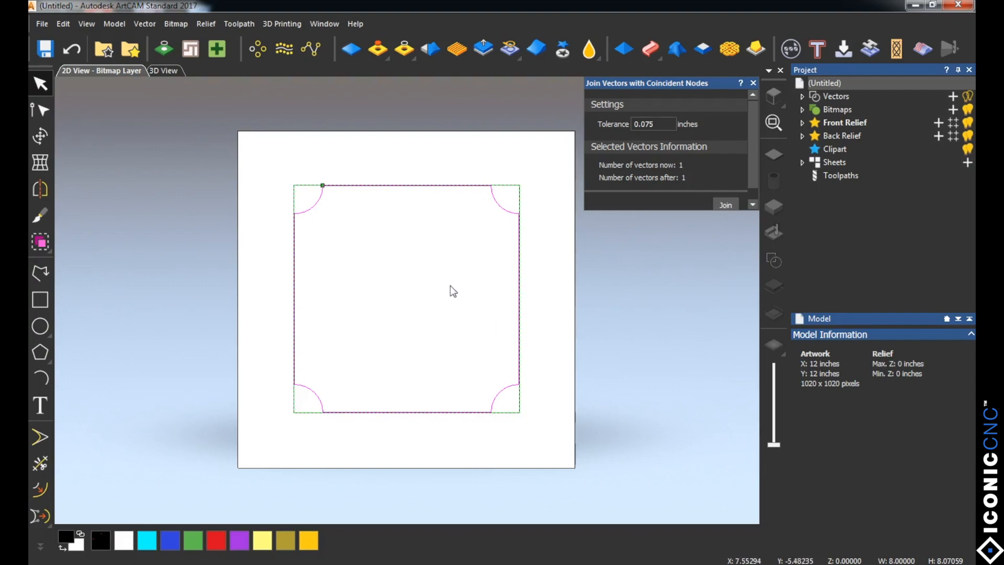
Step: Deselect and reselect the outline to check that it is one vector, and close the Join Vectors dialog
{"action": "left_click", "coordinate": [261, 263]}
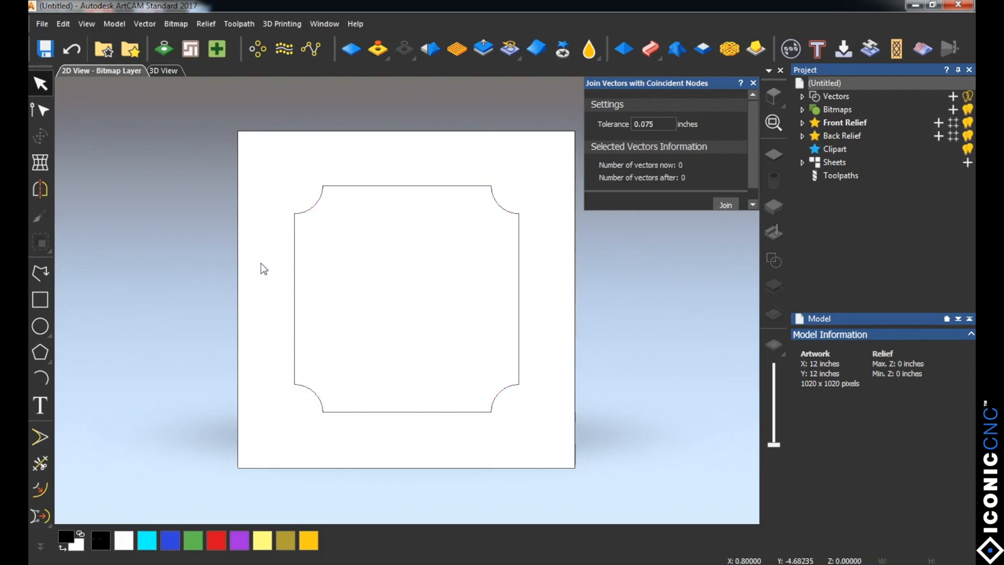
{"action": "left_click", "coordinate": [295, 246]}
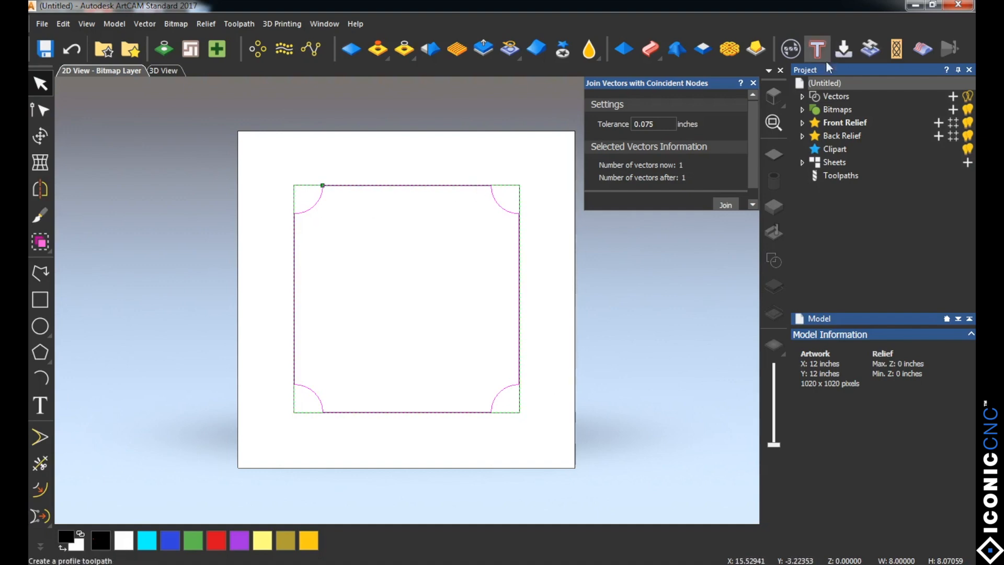
{"action": "left_click", "coordinate": [754, 82]}
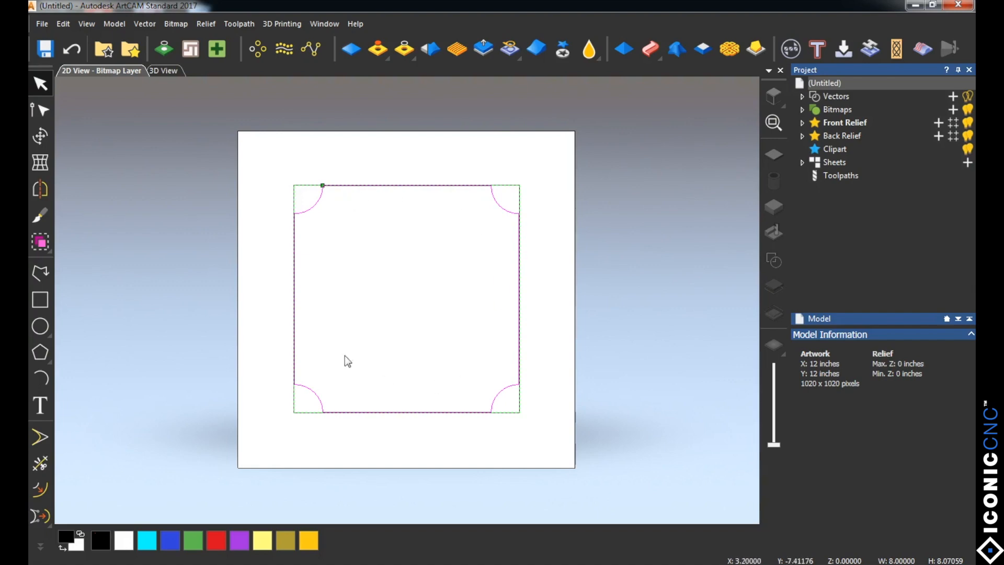
Step: Start Create Vector Text and examine the font list, comparing the ArtCAM, @-prefixed and regular Windows fonts
{"action": "left_click", "coordinate": [41, 411]}
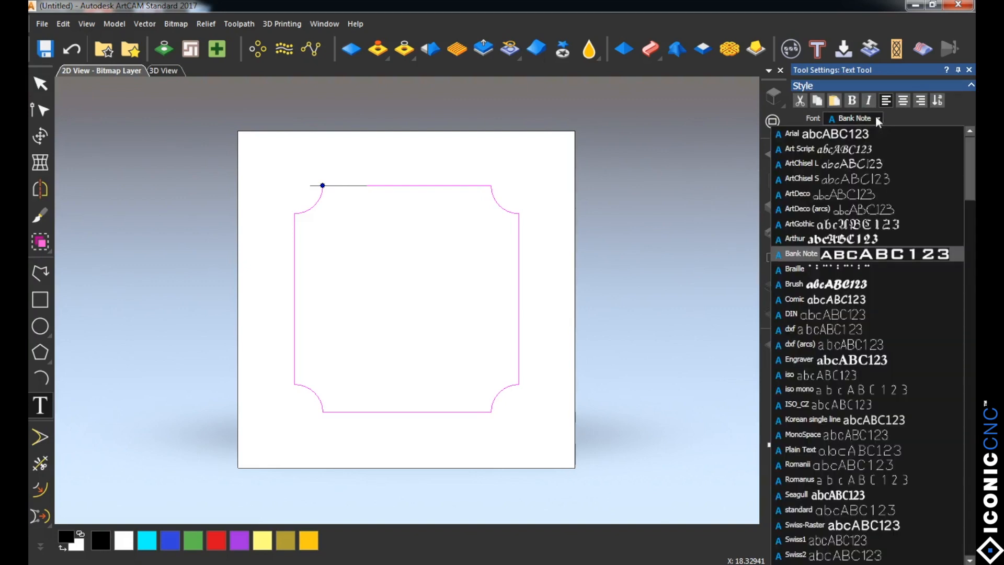
{"action": "scroll", "coordinate": [972, 196], "scroll_direction": "down", "scroll_amount": 1}
{"action": "left_click_drag", "start_coordinate": [973, 196], "coordinate": [972, 528]}
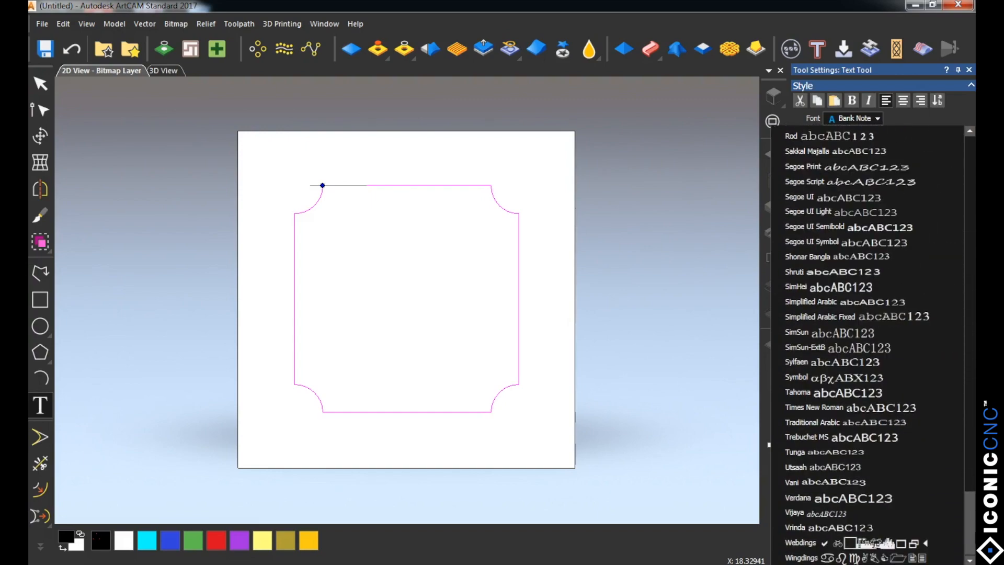
{"action": "scroll", "coordinate": [956, 498], "scroll_direction": "up", "scroll_amount": 15}
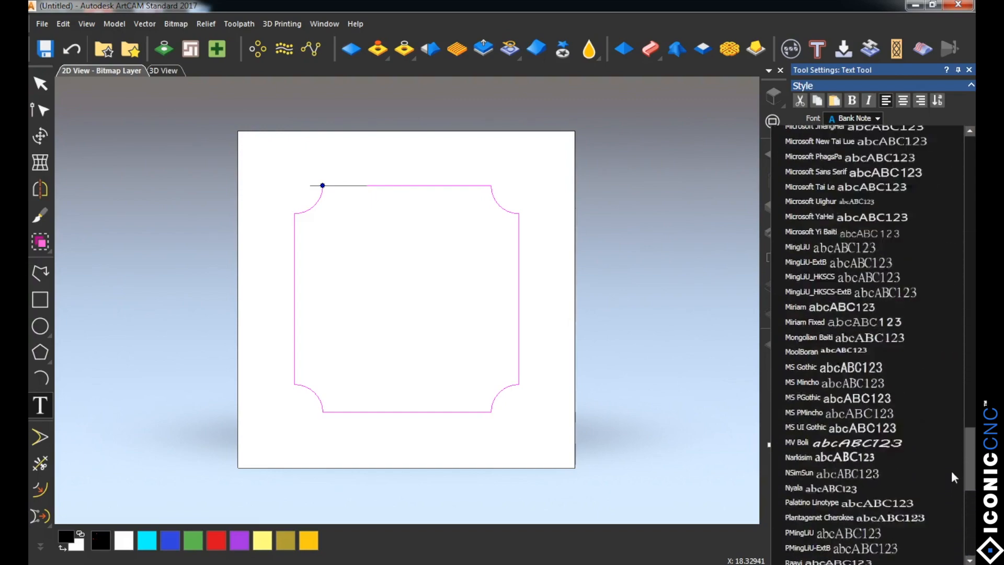
{"action": "scroll", "coordinate": [955, 376], "scroll_direction": "up", "scroll_amount": 12}
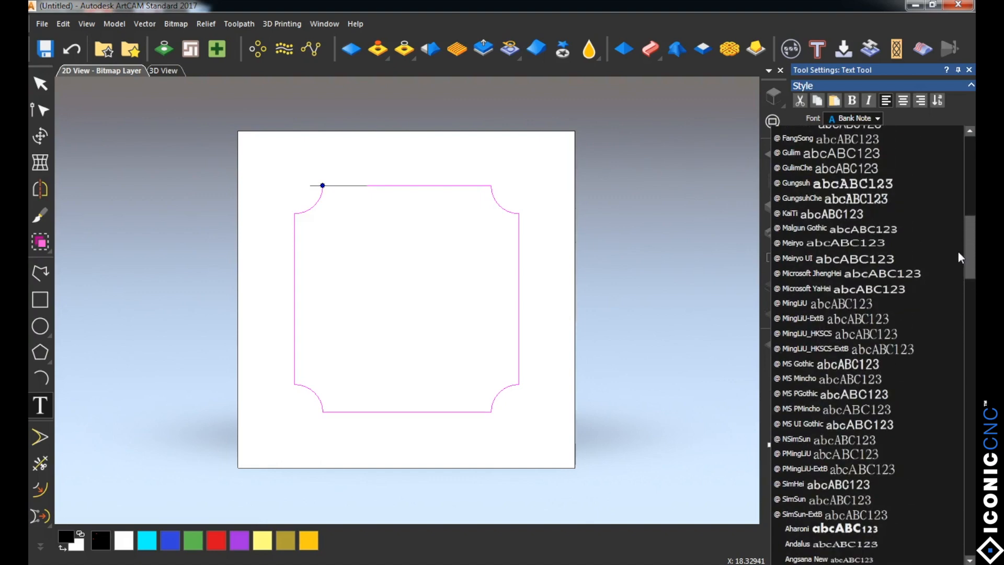
{"action": "scroll", "coordinate": [958, 252], "scroll_direction": "up", "scroll_amount": 6}
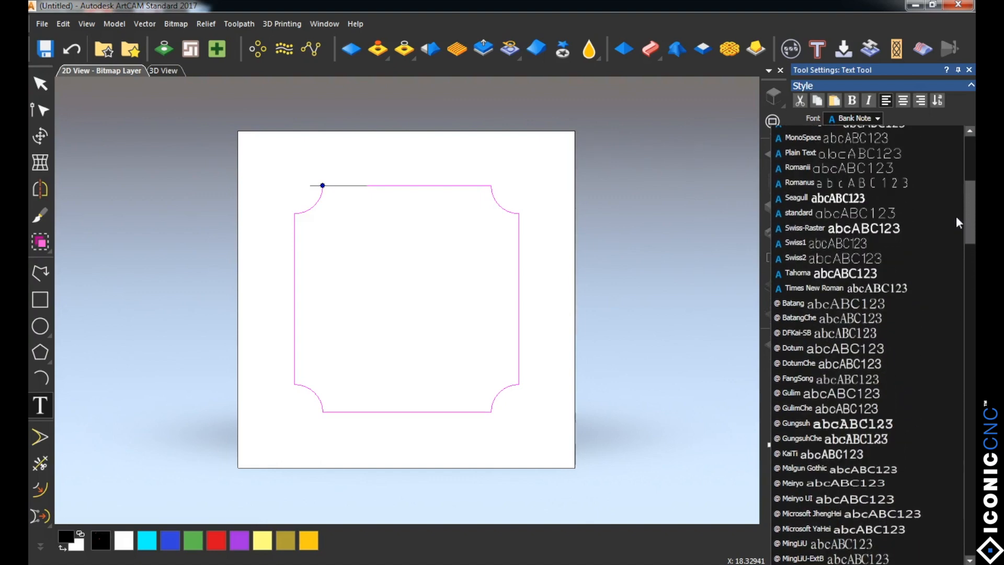
{"action": "scroll", "coordinate": [956, 215], "scroll_direction": "down", "scroll_amount": 3}
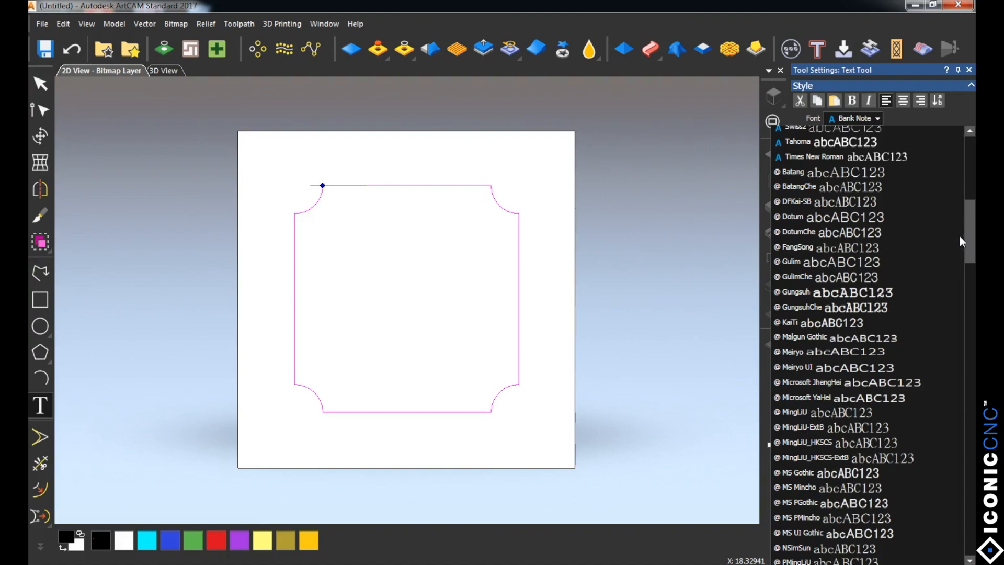
{"action": "scroll", "coordinate": [961, 240], "scroll_direction": "down", "scroll_amount": 2}
{"action": "scroll", "coordinate": [961, 246], "scroll_direction": "down", "scroll_amount": 3}
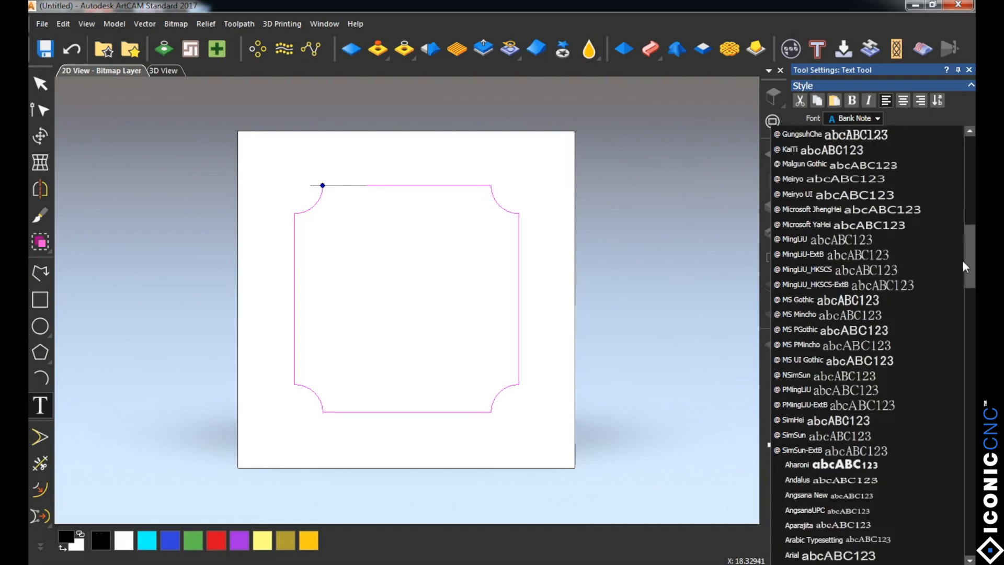
{"action": "left_click_drag", "start_coordinate": [965, 267], "coordinate": [968, 301]}
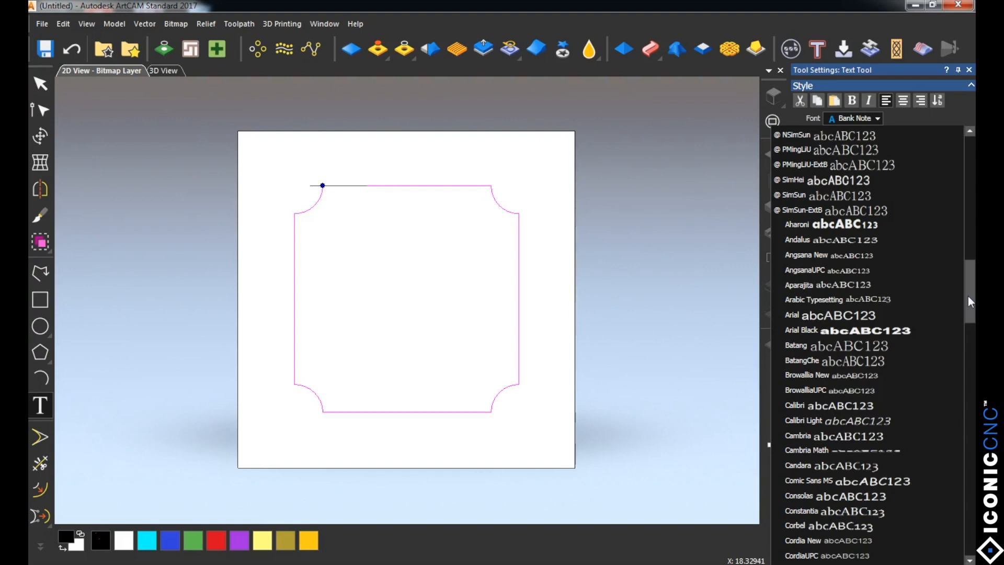
Step: Choose the Bank Note font, try a run of G letters along the selected outline, and delete them all
{"action": "left_click_drag", "start_coordinate": [968, 296], "coordinate": [951, 165]}
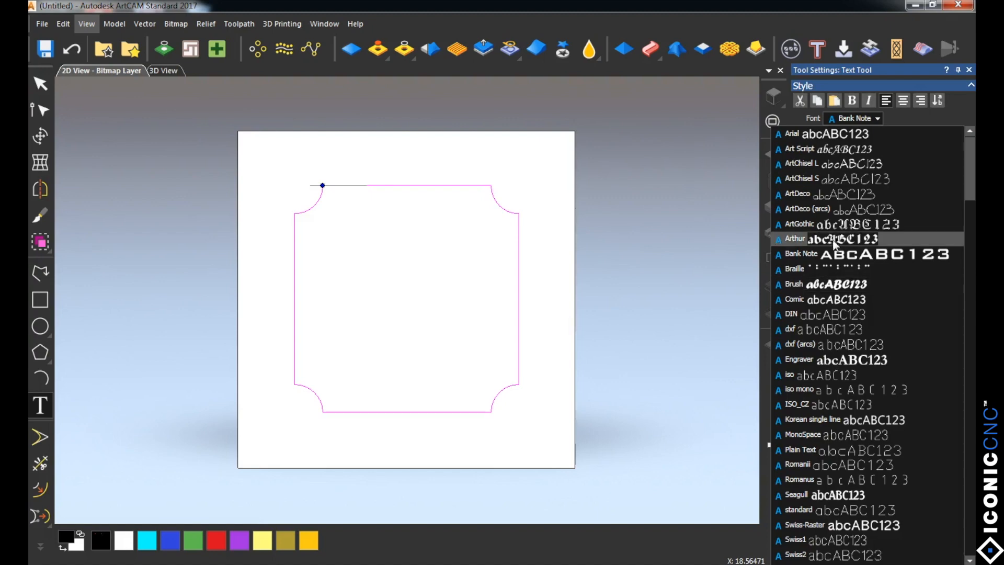
{"action": "left_click", "coordinate": [842, 261]}
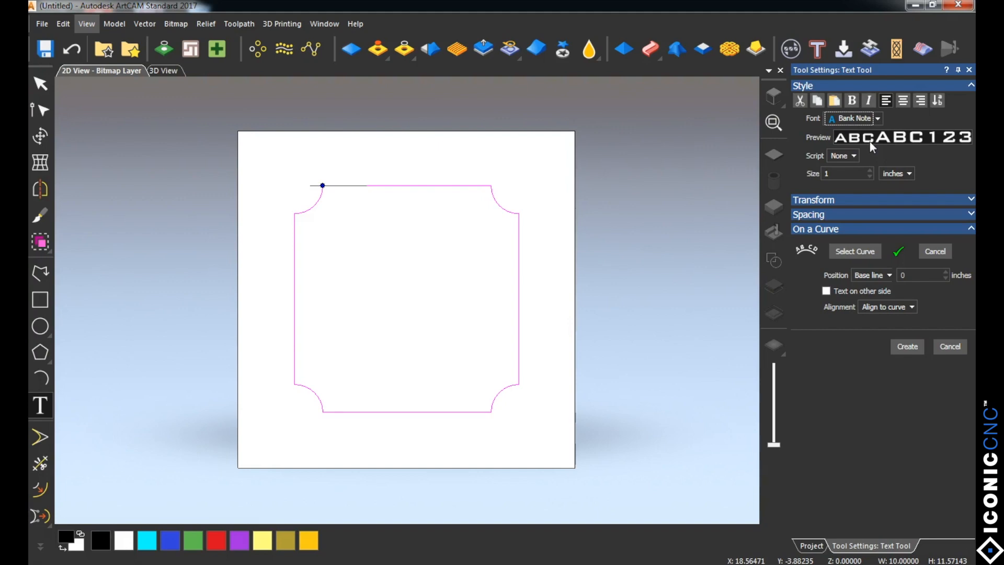
{"action": "left_click", "coordinate": [828, 174]}
{"action": "type", "text": "GGGGGGGGGGG"}
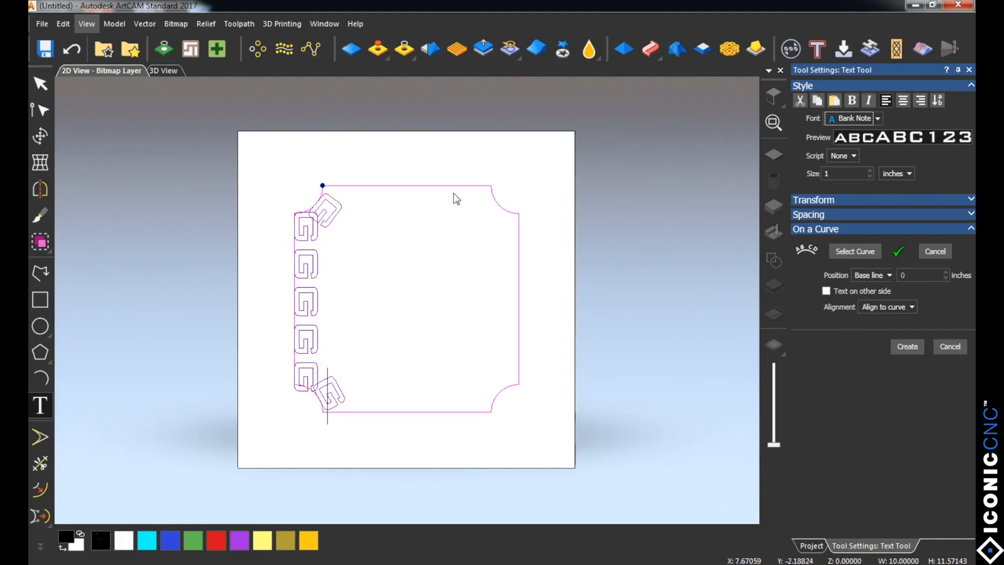
{"action": "type", "text": "GGGGG"}
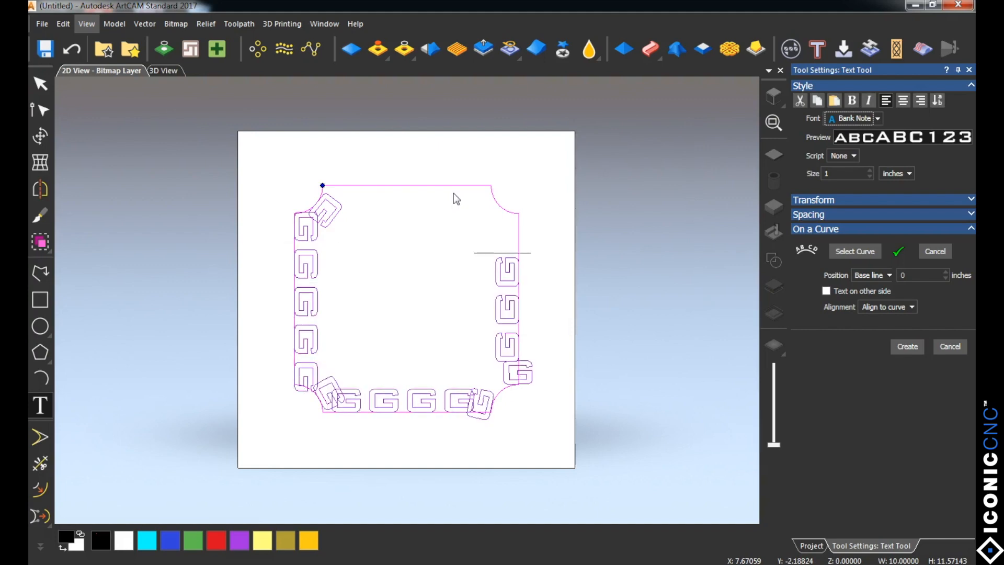
{"action": "key", "text": "BackSpace"}
{"action": "key", "text": "BackSpace"}
{"action": "key", "text": "BackSpace"}
{"action": "key", "text": "BackSpace"}
{"action": "key", "text": "BackSpace"}
{"action": "key", "text": "BackSpace"}
{"action": "key", "text": "BackSpace"}
{"action": "key", "text": "BackSpace"}
{"action": "key", "text": "BackSpace"}
{"action": "key", "text": "BackSpace"}
{"action": "key", "text": "BackSpace"}
{"action": "key", "text": "BackSpace"}
{"action": "key", "text": "BackSpace"}
{"action": "key", "text": "BackSpace"}
{"action": "key", "text": "BackSpace"}
{"action": "key", "text": "BackSpace"}
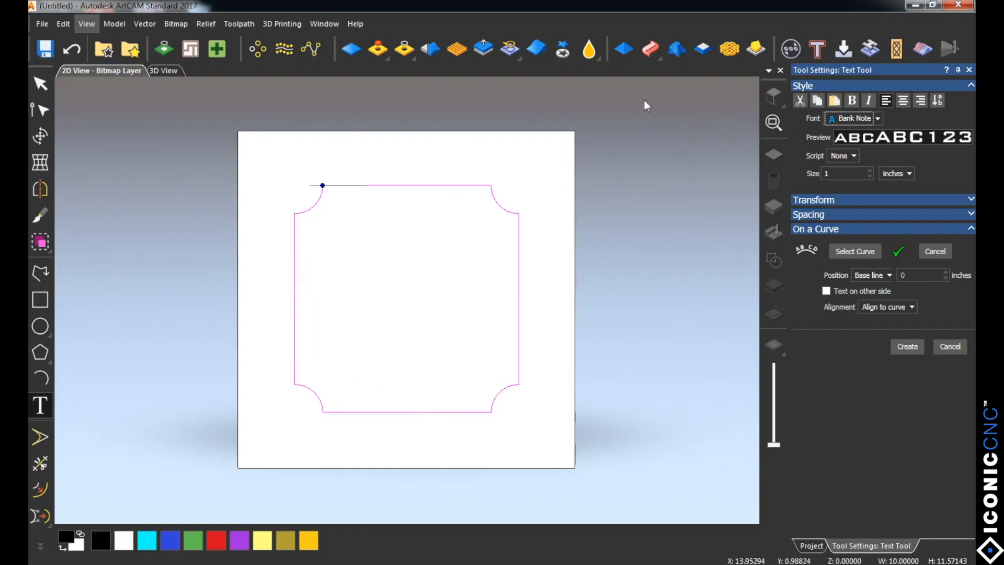
Step: Deselect the outline and create free vector text "Iconic CNC" in Bank Note at size 1 inch, starting just inside the outline
{"action": "left_click", "coordinate": [969, 69]}
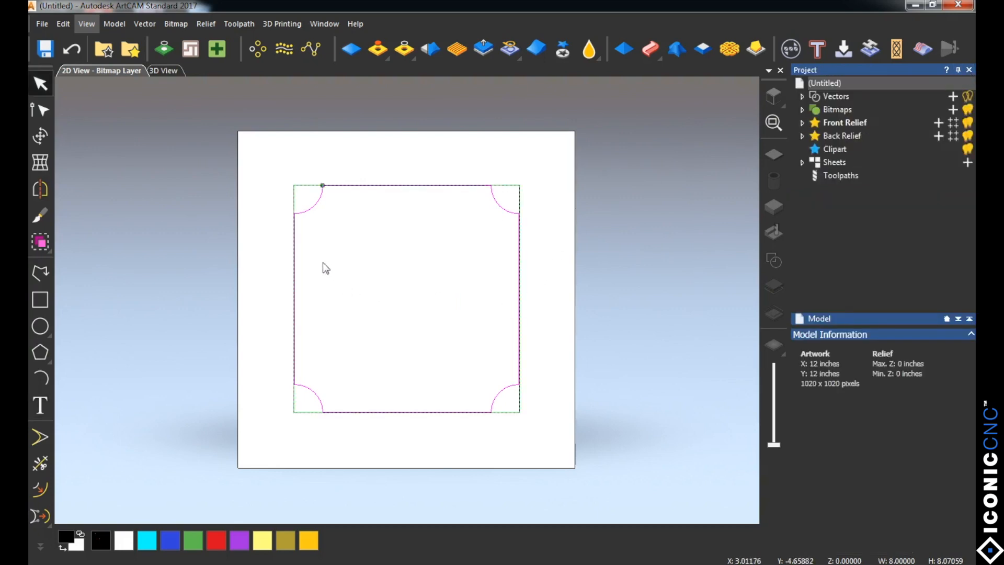
{"action": "left_click", "coordinate": [265, 260]}
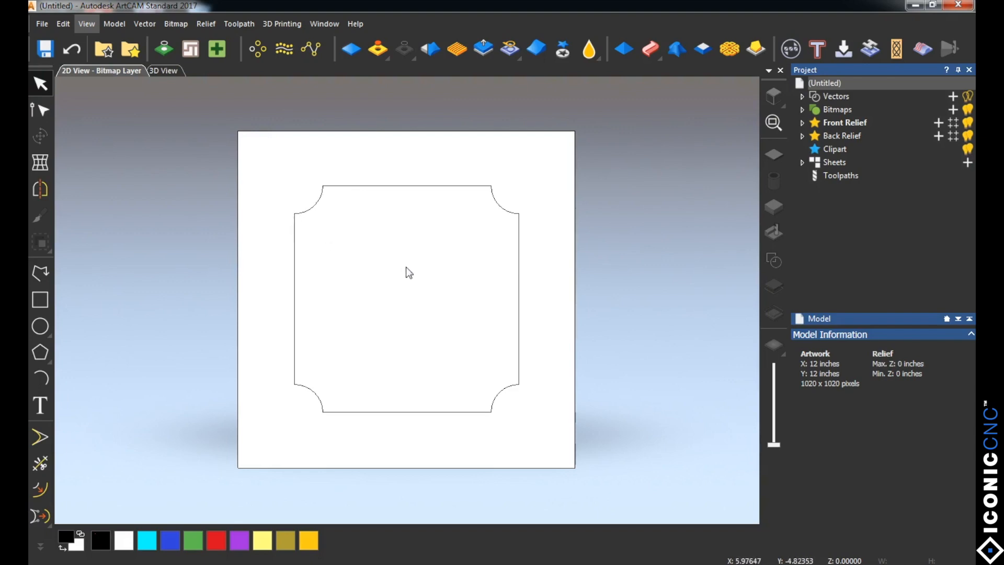
{"action": "left_click", "coordinate": [41, 410]}
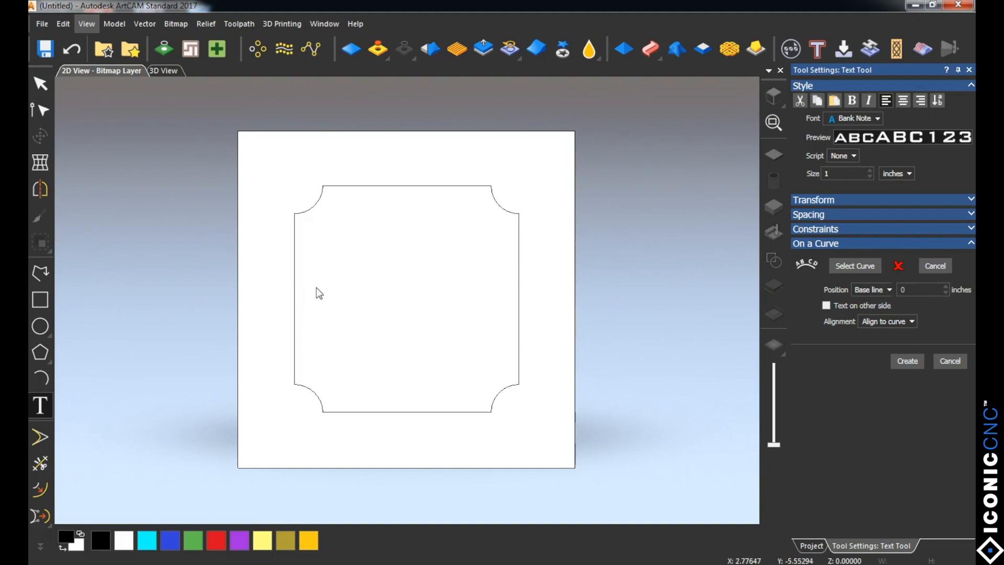
{"action": "left_click", "coordinate": [312, 291]}
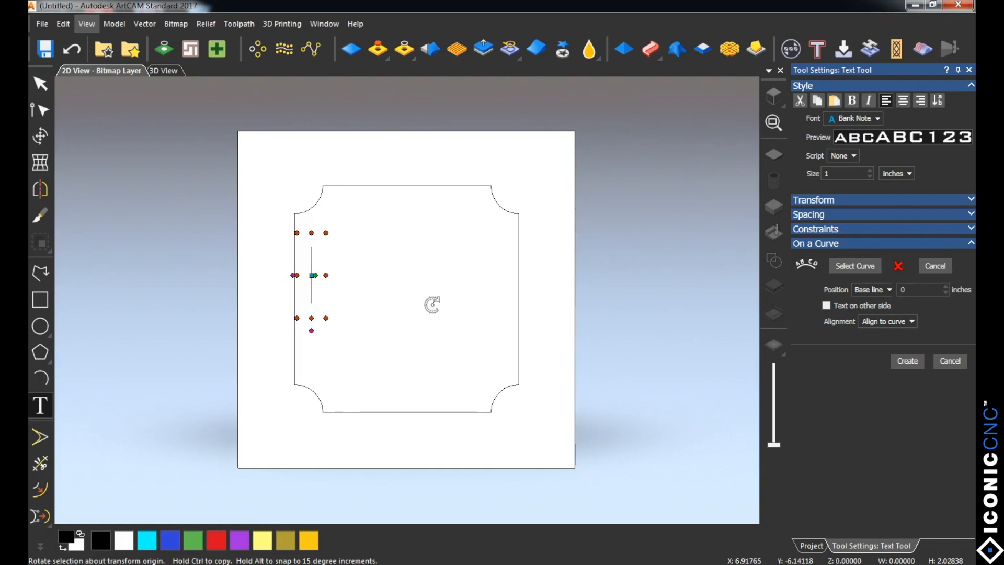
{"action": "type", "text": "ICONIC CNC"}
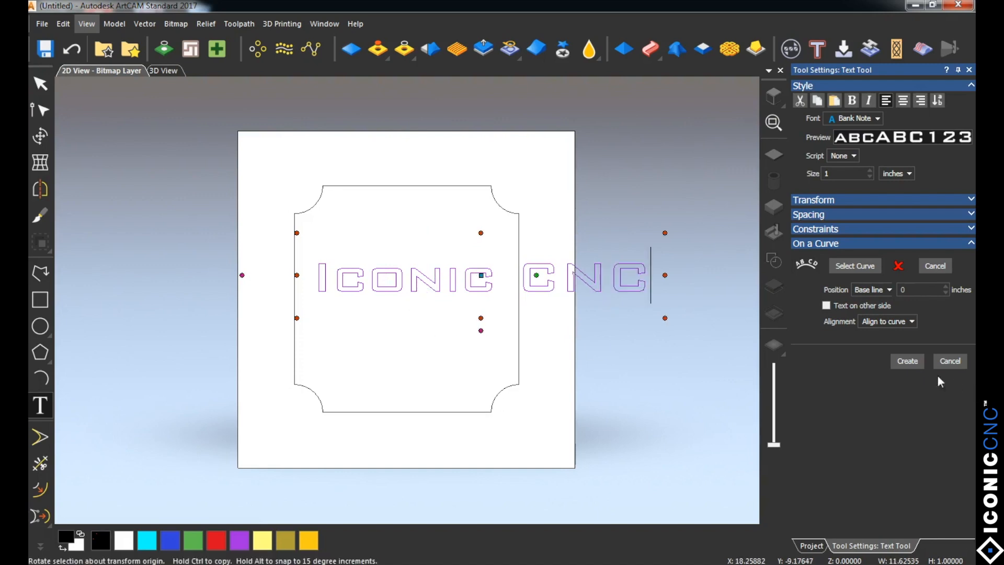
{"action": "left_click", "coordinate": [906, 361]}
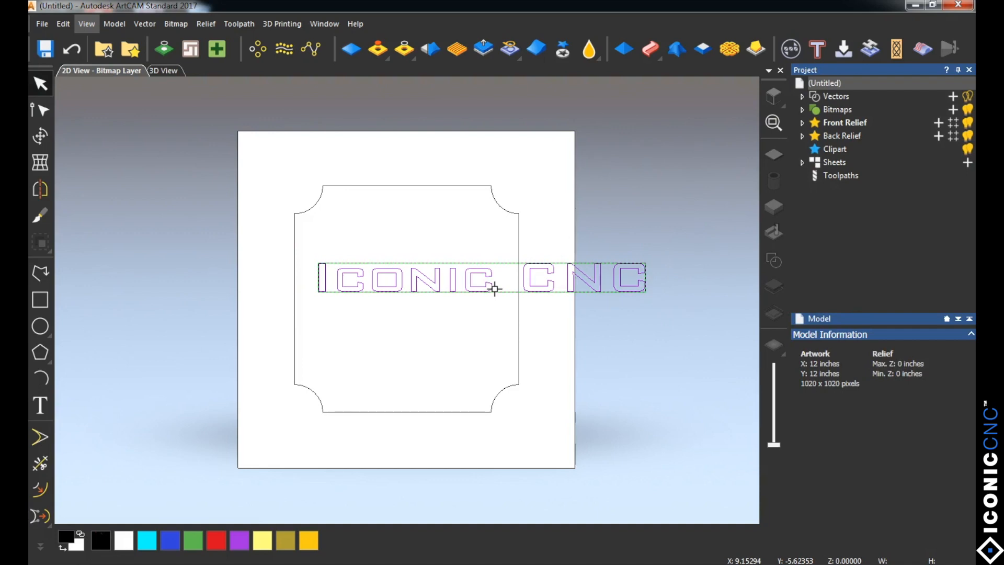
Step: Scale the Iconic CNC text proportionally to 7 inches wide, center it in the model at X 6, Y -6, and deselect it
{"action": "left_click", "coordinate": [39, 137]}
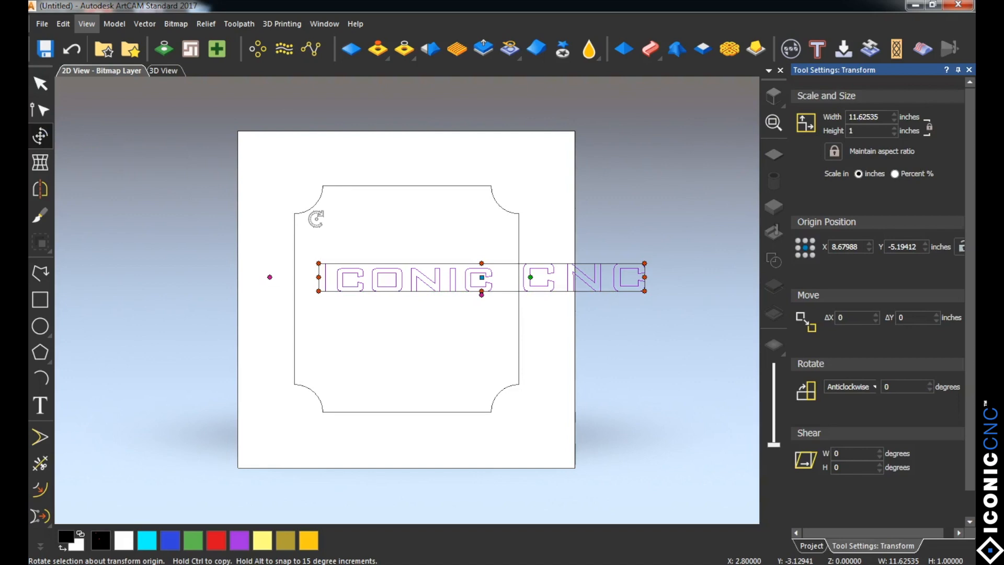
{"action": "double_click", "coordinate": [849, 116]}
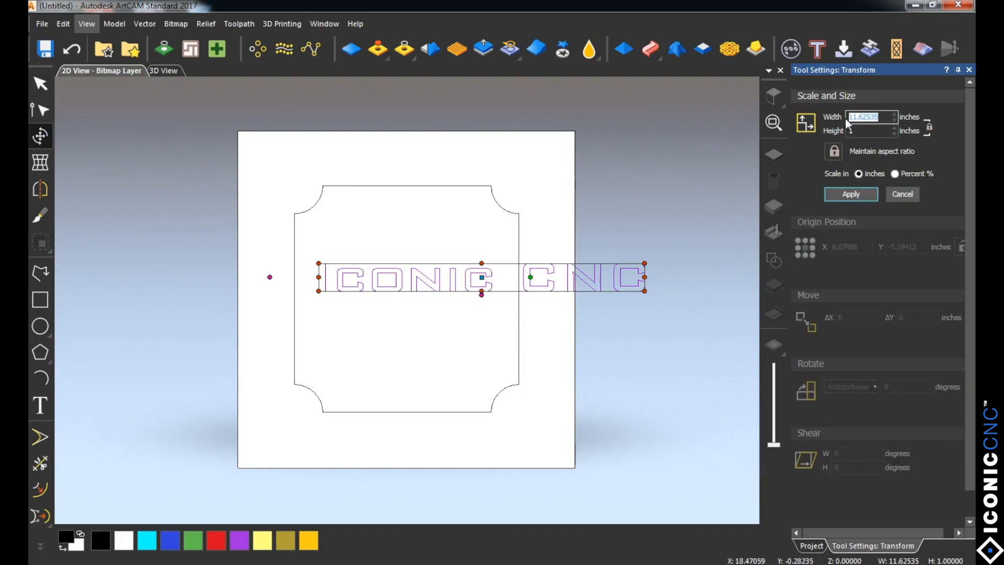
{"action": "type", "text": "7"}
{"action": "left_click", "coordinate": [845, 193]}
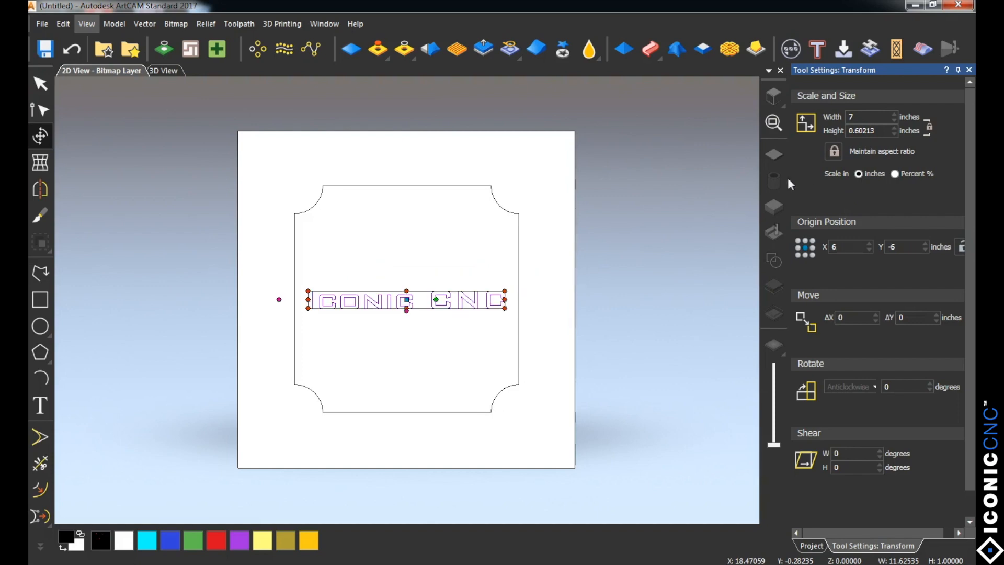
{"action": "left_click", "coordinate": [969, 70]}
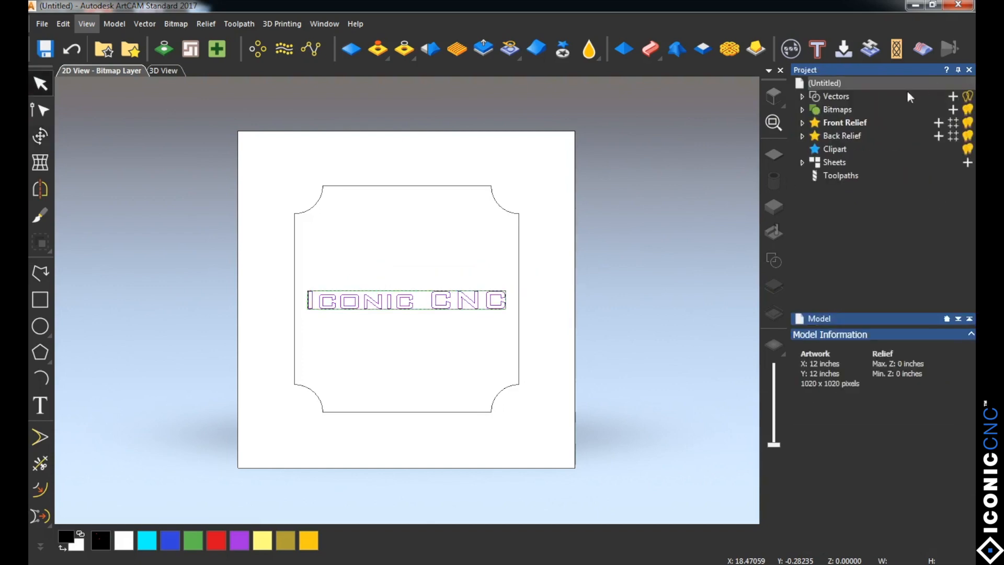
{"action": "left_click", "coordinate": [532, 279]}
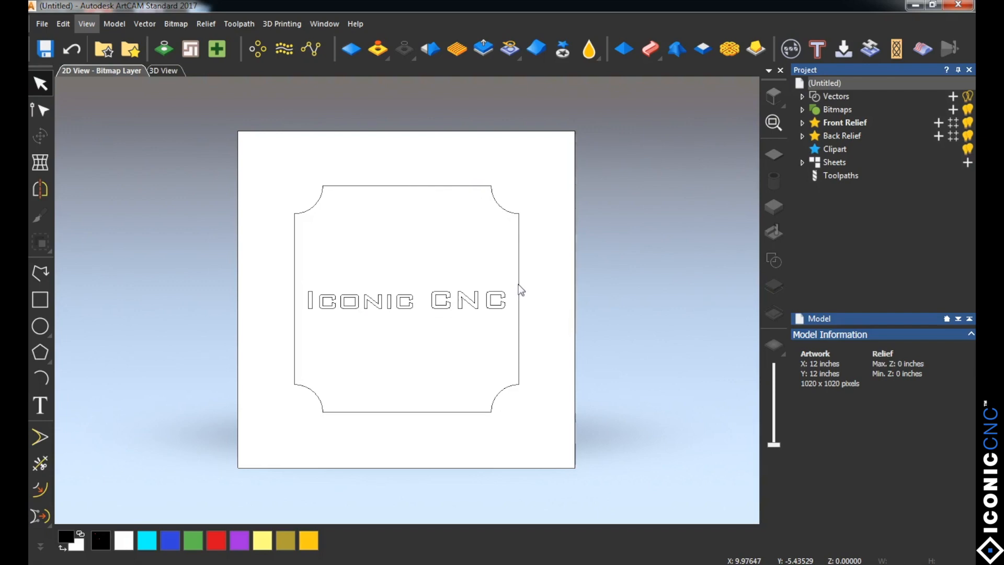
Step: Show the toolpath commands, select the notched outline, look over the Create Profile Toolpath settings, and close them
{"action": "left_click", "coordinate": [833, 175]}
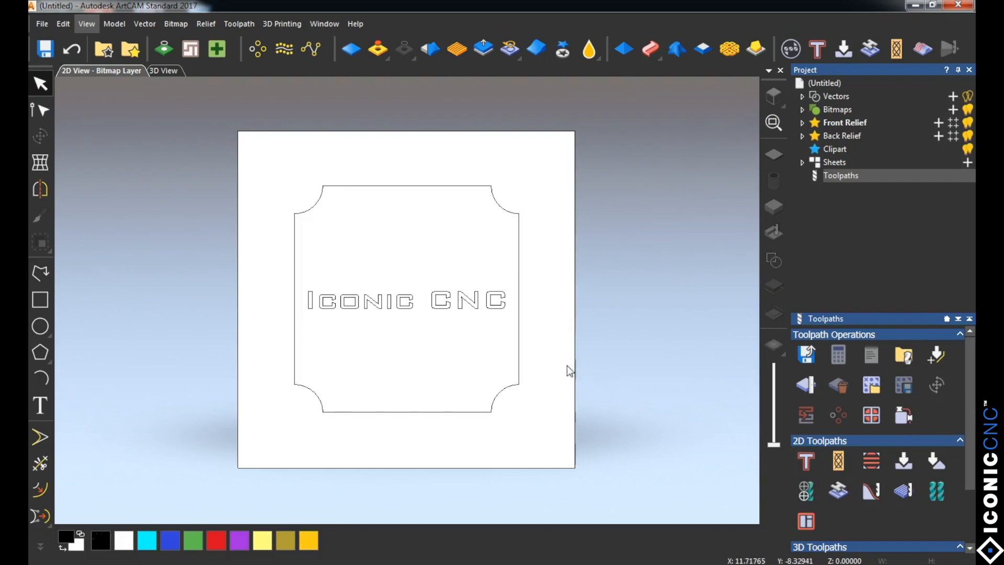
{"action": "left_click", "coordinate": [519, 354]}
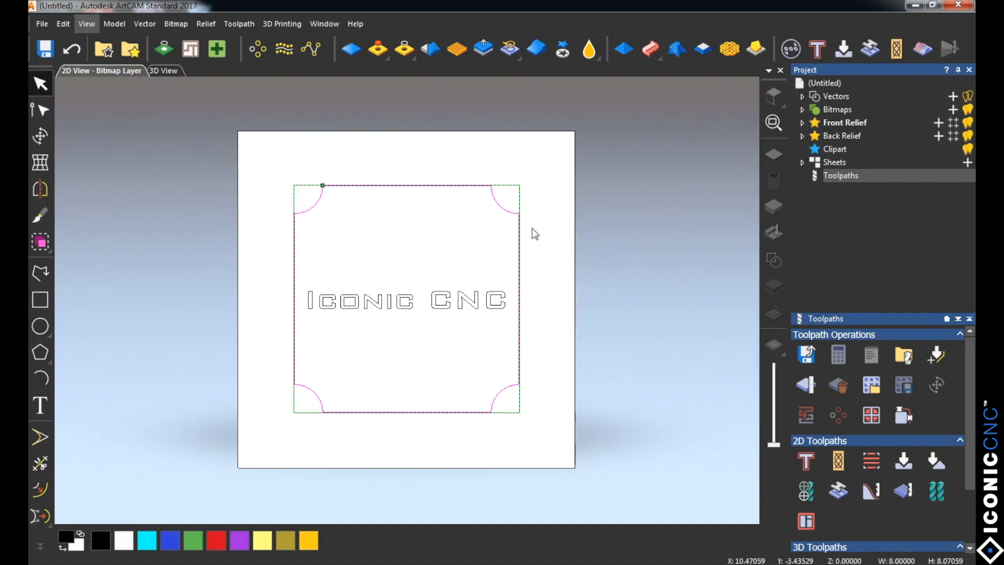
{"action": "left_click", "coordinate": [806, 461]}
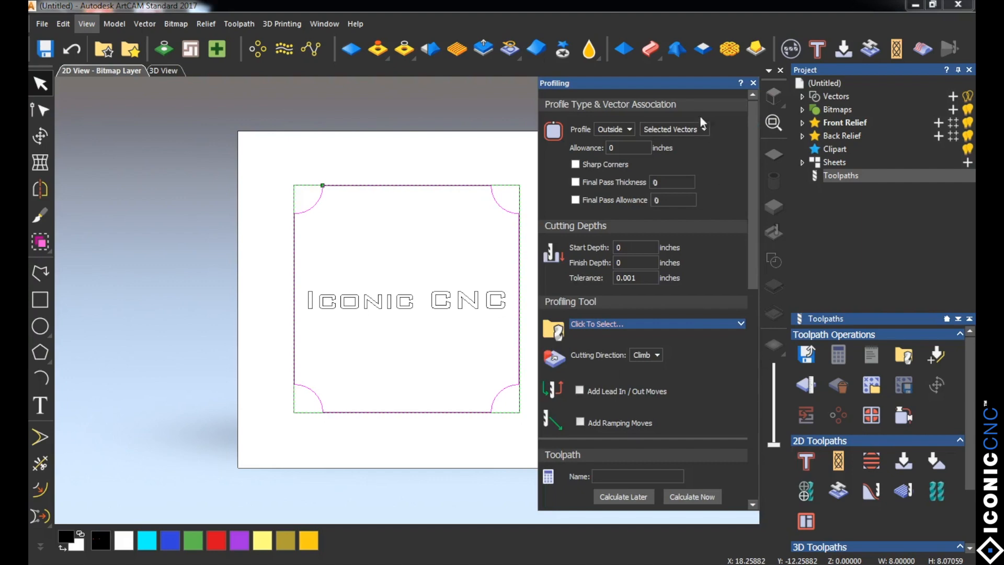
{"action": "left_click_drag", "start_coordinate": [679, 81], "coordinate": [752, 100]}
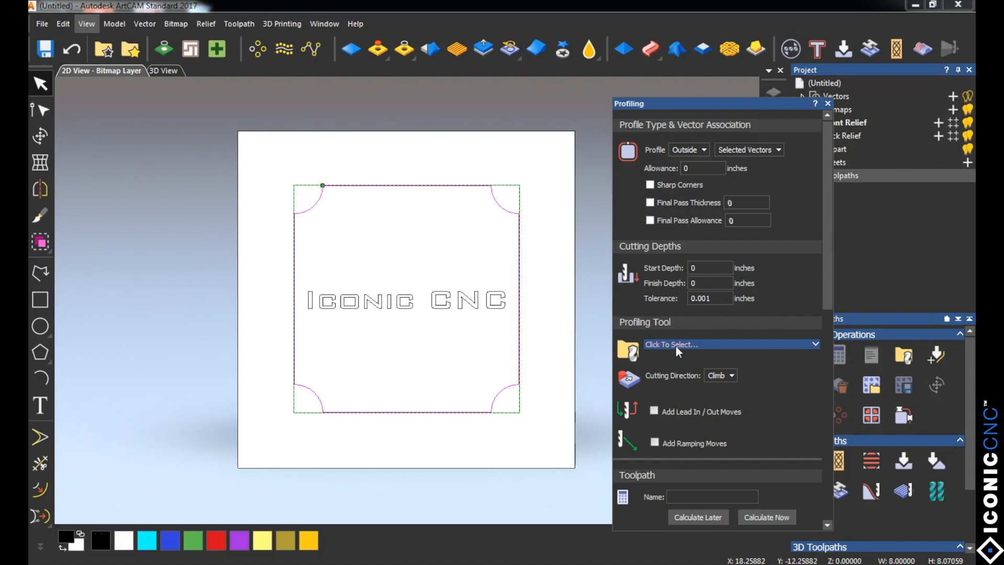
{"action": "left_click", "coordinate": [828, 103]}
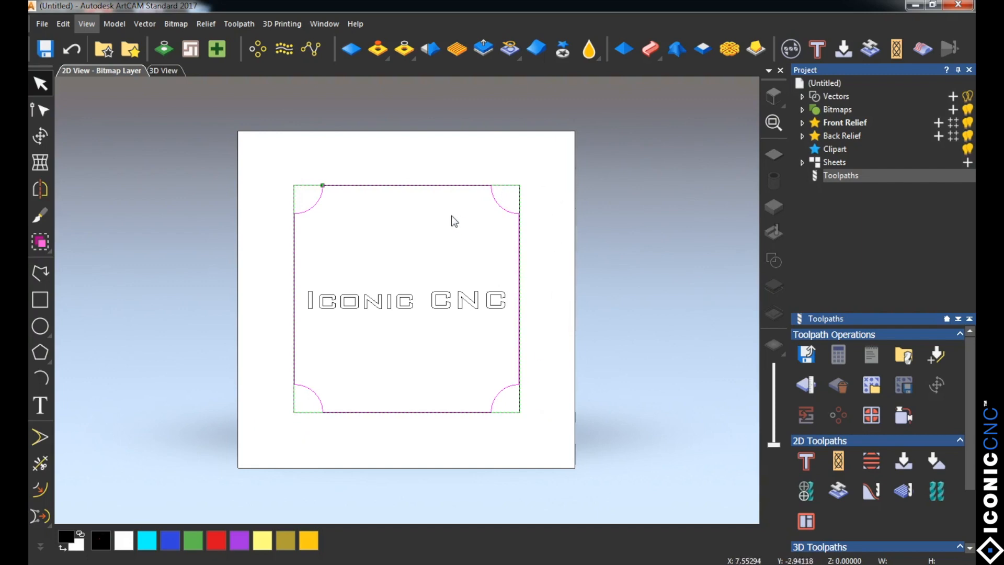
Step: Check the profile type choices for the selected outline in the profiling settings, close them, and deselect the outline
{"action": "left_click", "coordinate": [806, 466]}
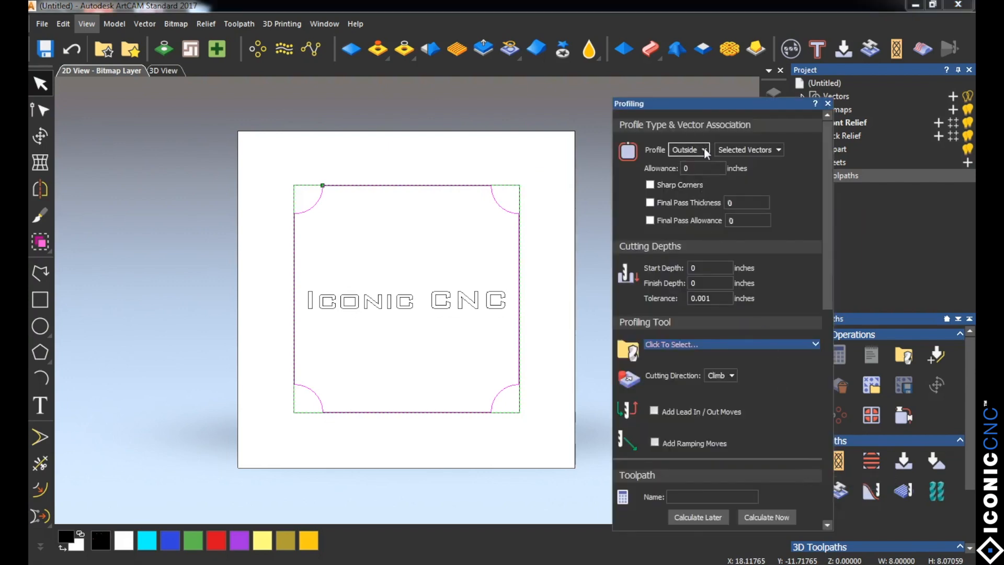
{"action": "left_click", "coordinate": [704, 148]}
{"action": "left_click", "coordinate": [704, 148]}
{"action": "left_click", "coordinate": [828, 103]}
{"action": "left_click", "coordinate": [555, 285]}
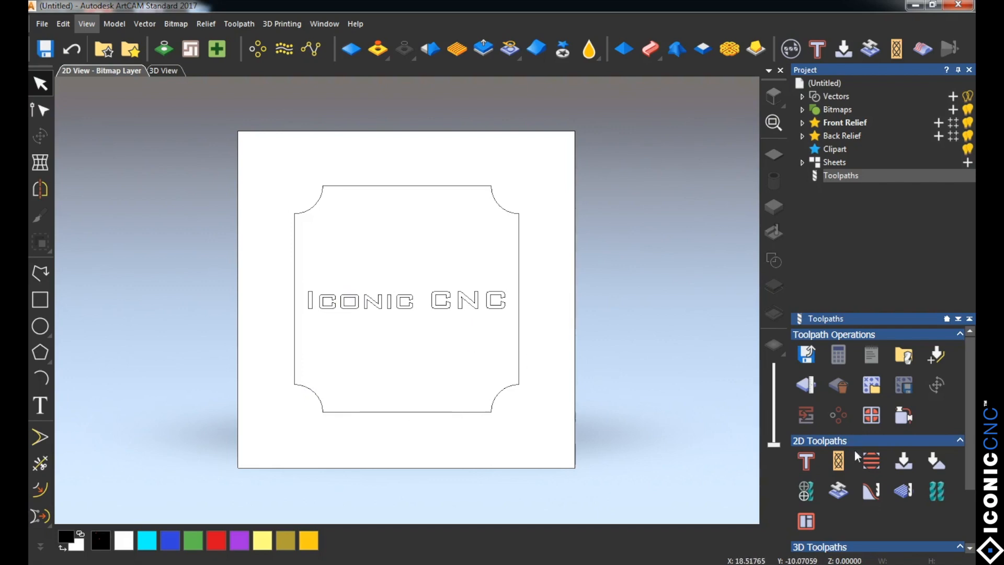
Step: Review the Along, Inside and Outside profile types in the profiling settings with no vector selected, and close them
{"action": "left_click", "coordinate": [806, 462]}
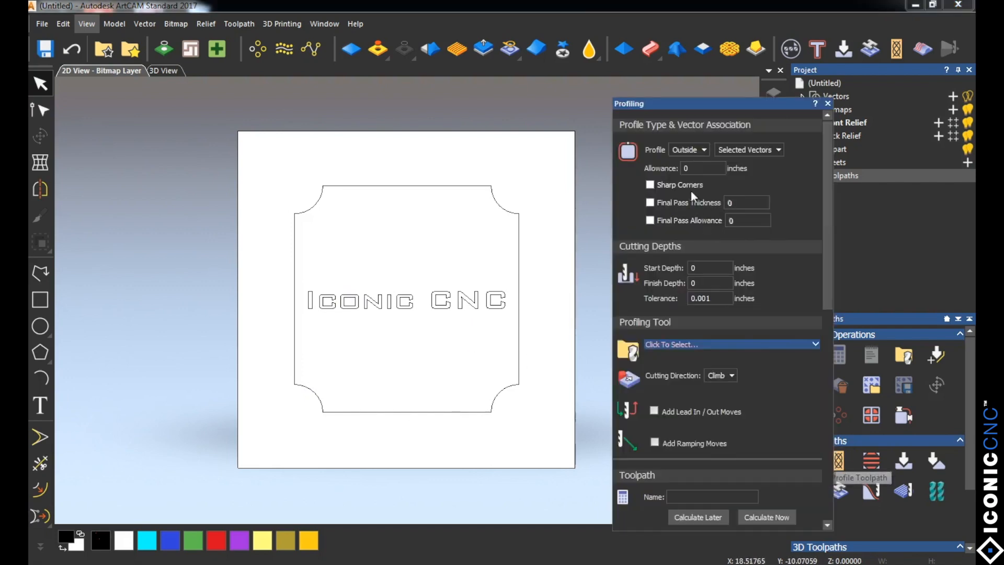
{"action": "left_click", "coordinate": [700, 150]}
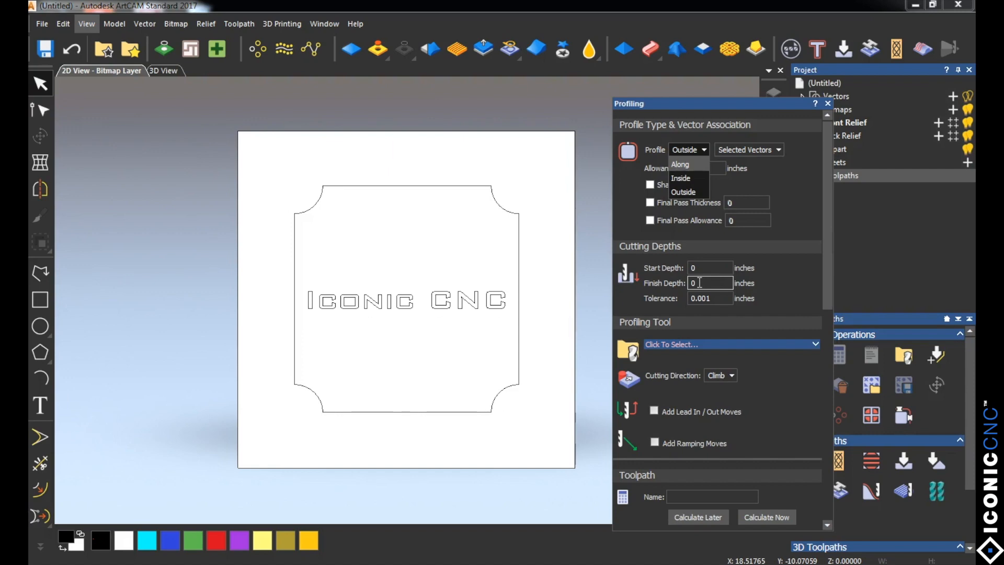
{"action": "left_click", "coordinate": [826, 103]}
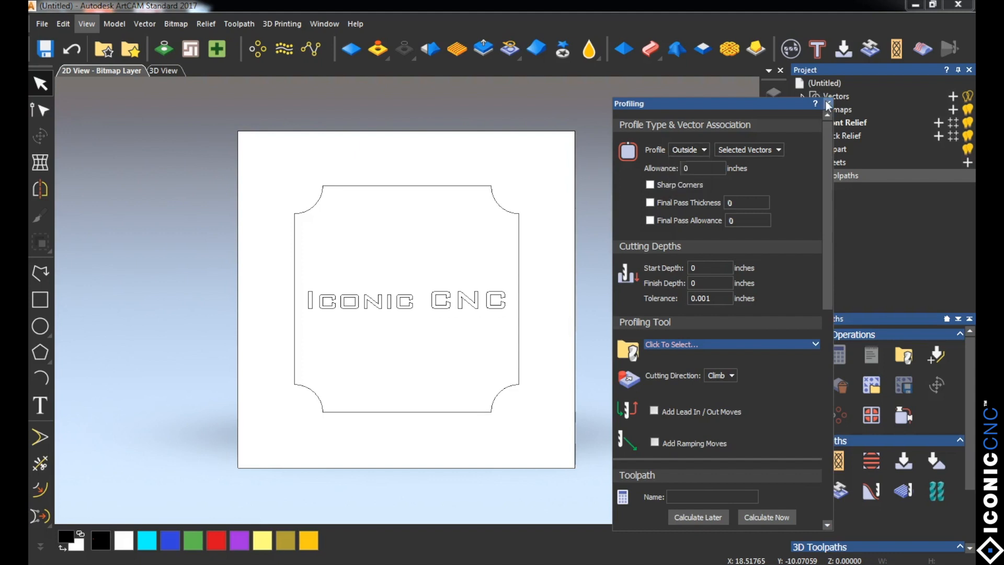
{"action": "left_click", "coordinate": [828, 104]}
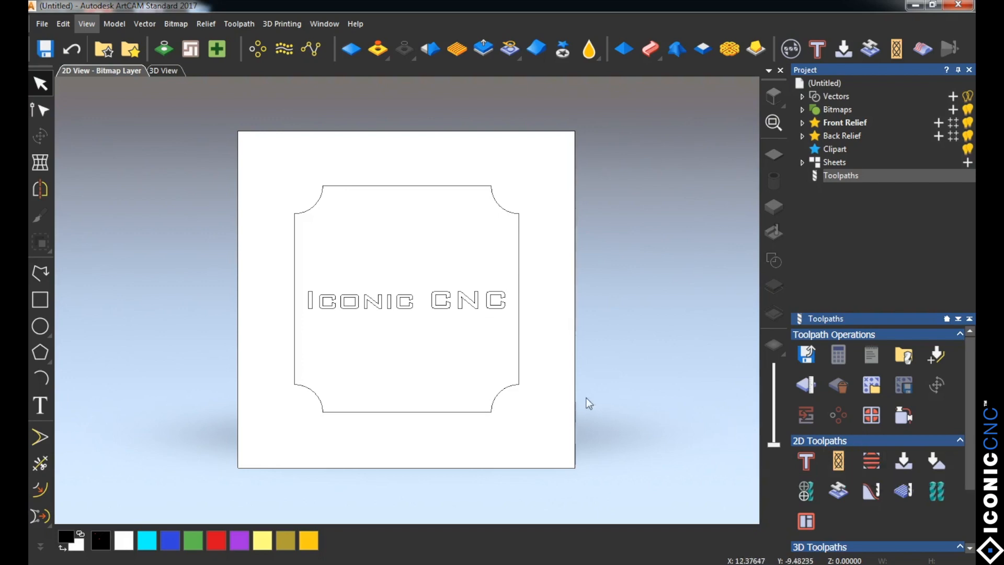
Step: Examine the 2D Area Clearance settings with the outline and text selected together, deselect both, and close the settings
{"action": "left_click", "coordinate": [519, 356]}
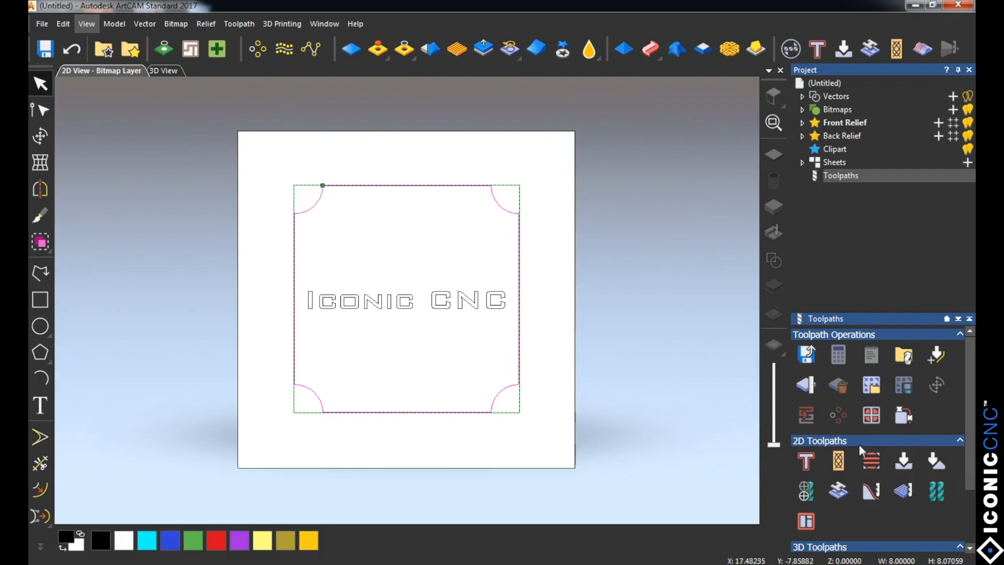
{"action": "left_click", "coordinate": [867, 466]}
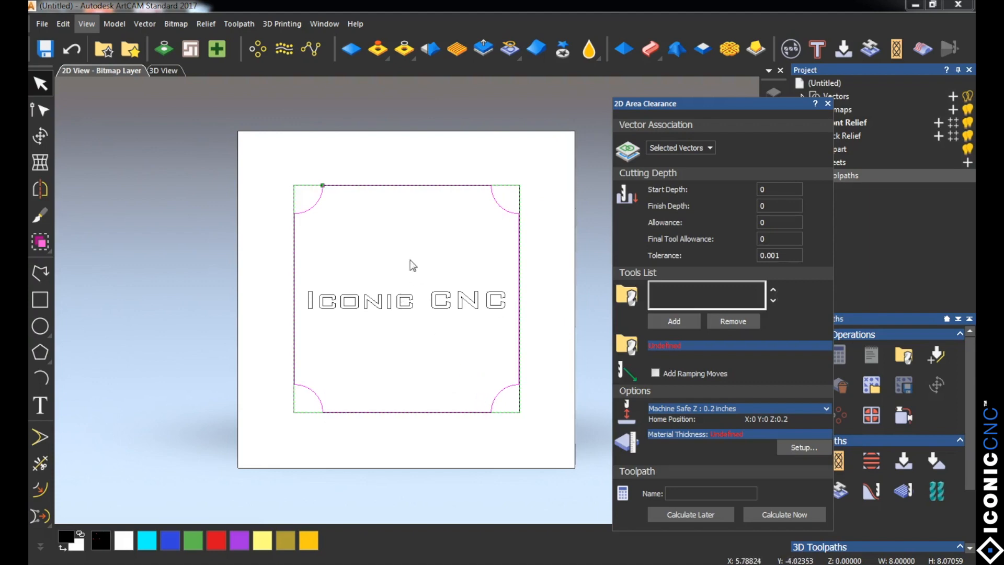
{"action": "left_click", "coordinate": [384, 304], "text": "shift"}
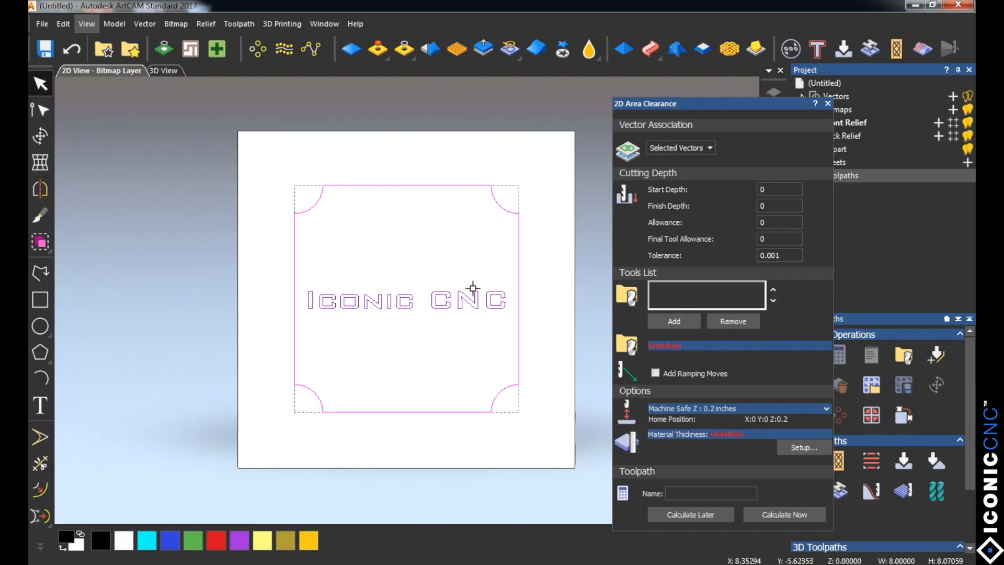
{"action": "left_click", "coordinate": [541, 298]}
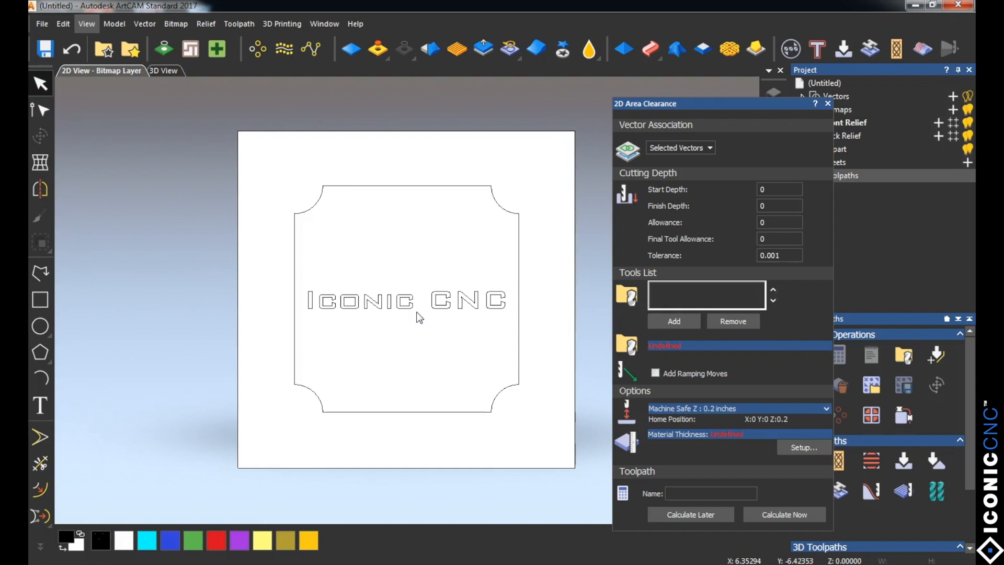
{"action": "left_click", "coordinate": [828, 104]}
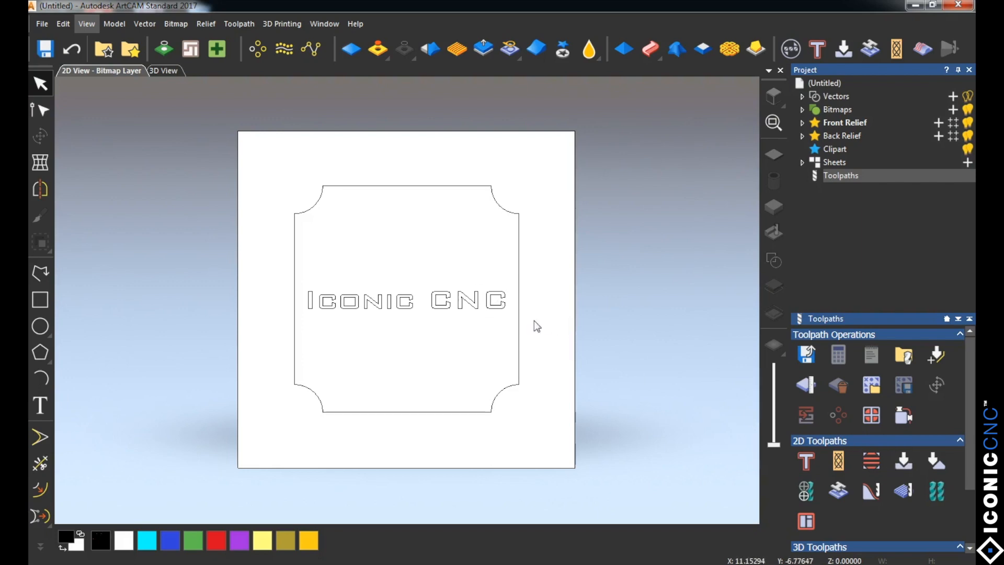
Step: Examine the sharp corners of the first letter C in CNC up close
{"action": "scroll", "coordinate": [436, 309], "scroll_direction": "up", "scroll_amount": 2}
{"action": "scroll", "coordinate": [463, 307], "scroll_direction": "up", "scroll_amount": 2}
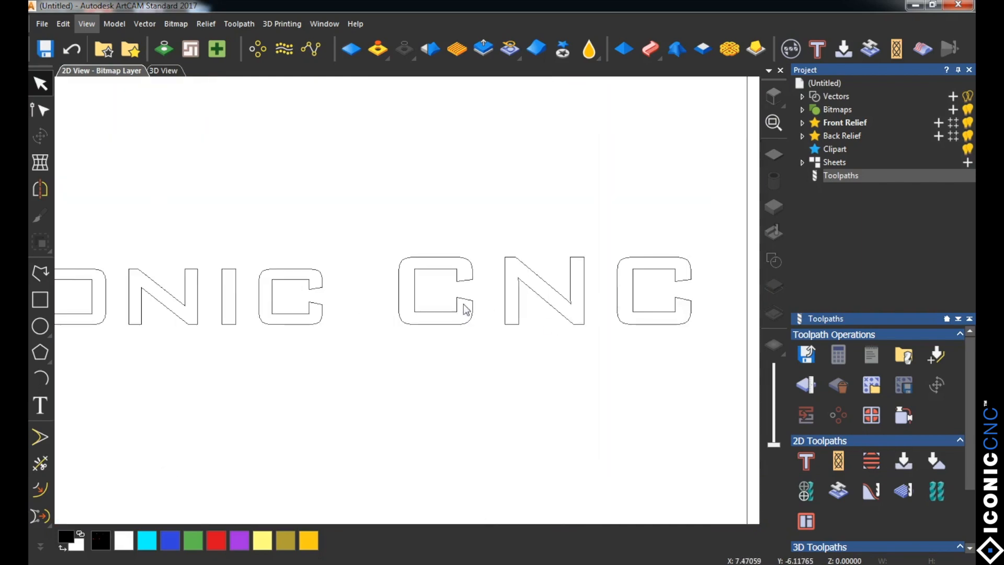
{"action": "scroll", "coordinate": [464, 306], "scroll_direction": "up", "scroll_amount": 1}
{"action": "scroll", "coordinate": [465, 314], "scroll_direction": "up", "scroll_amount": 3}
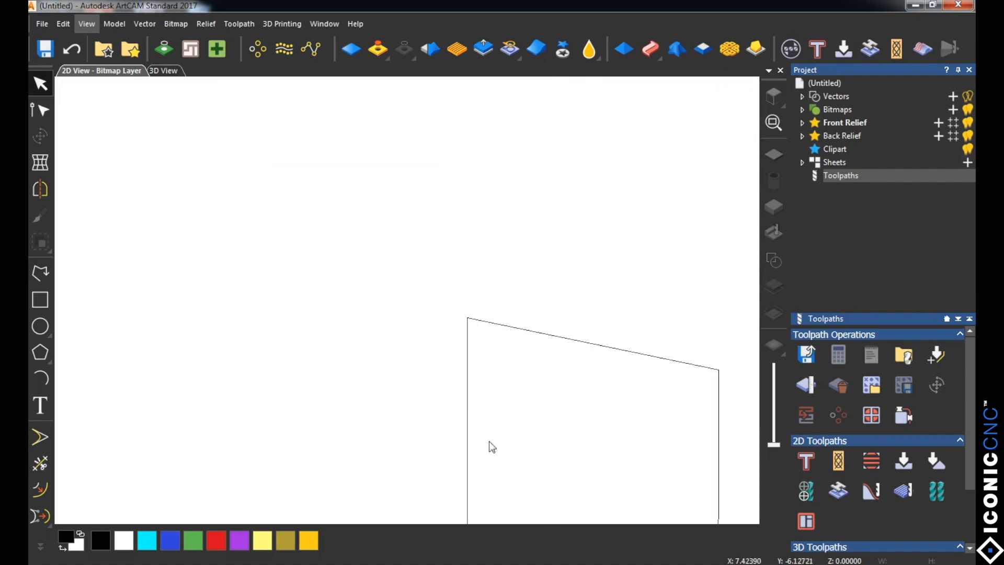
{"action": "scroll", "coordinate": [494, 366], "scroll_direction": "down", "scroll_amount": 3}
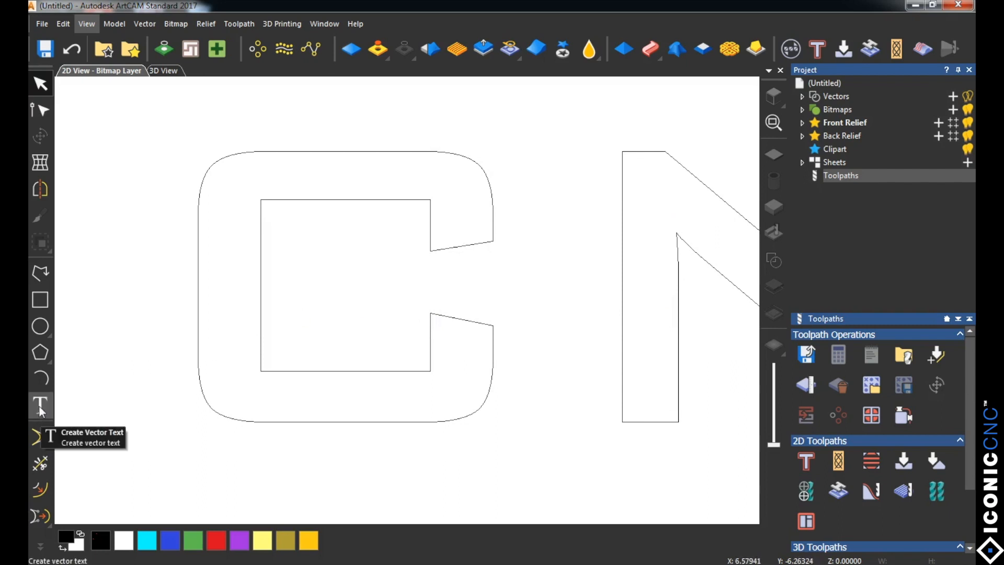
Step: Draw a circle of about 0.061 inch radius over the lower tip of the first C in CNC
{"action": "left_click", "coordinate": [40, 326]}
{"action": "left_click_drag", "start_coordinate": [443, 328], "coordinate": [456, 360]}
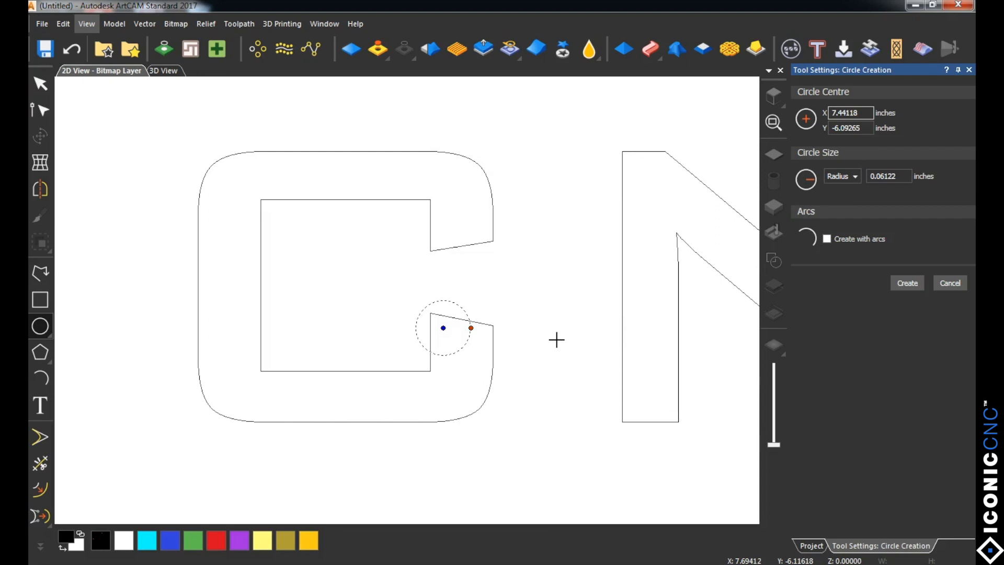
{"action": "left_click", "coordinate": [914, 283]}
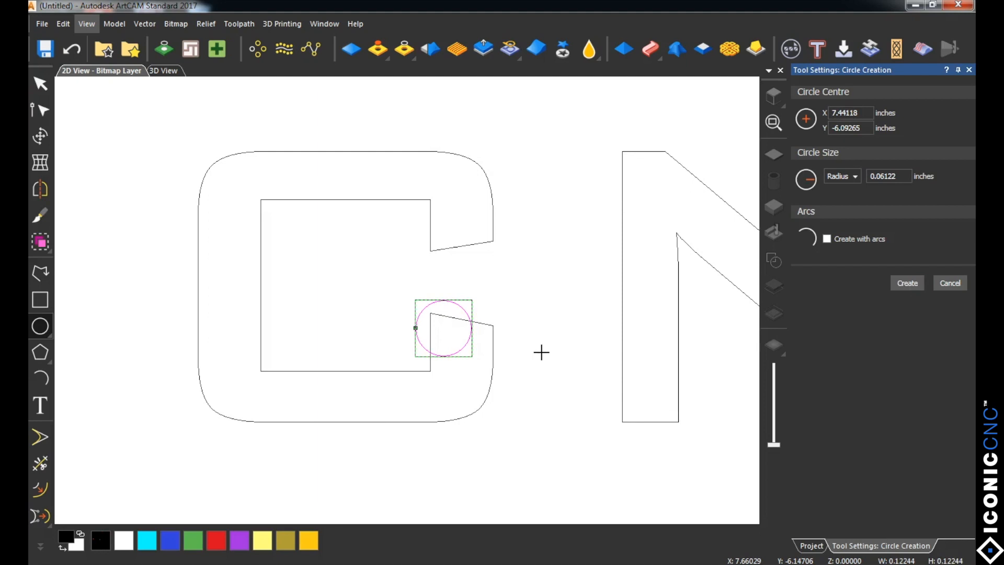
{"action": "left_click", "coordinate": [468, 316]}
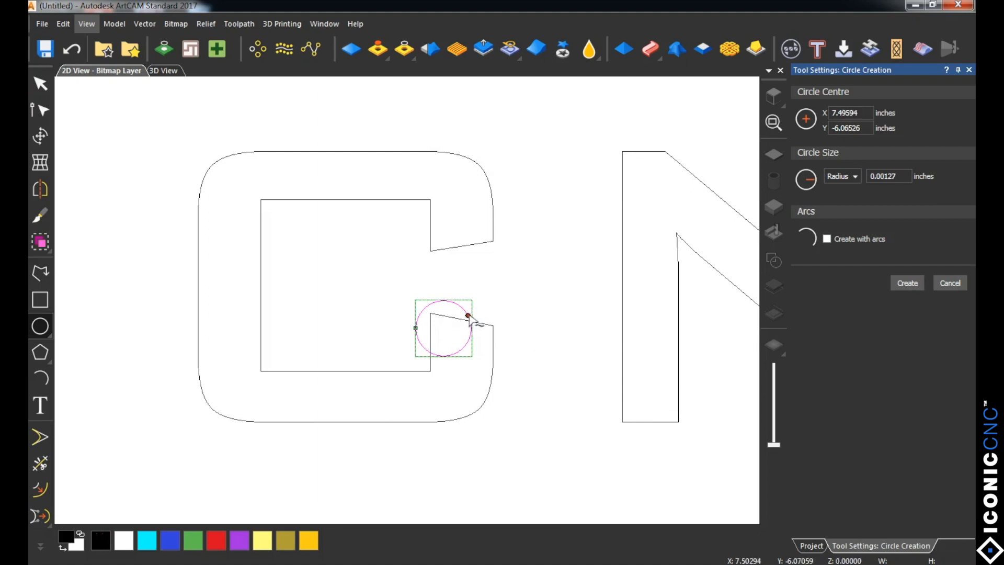
{"action": "key", "text": "Escape"}
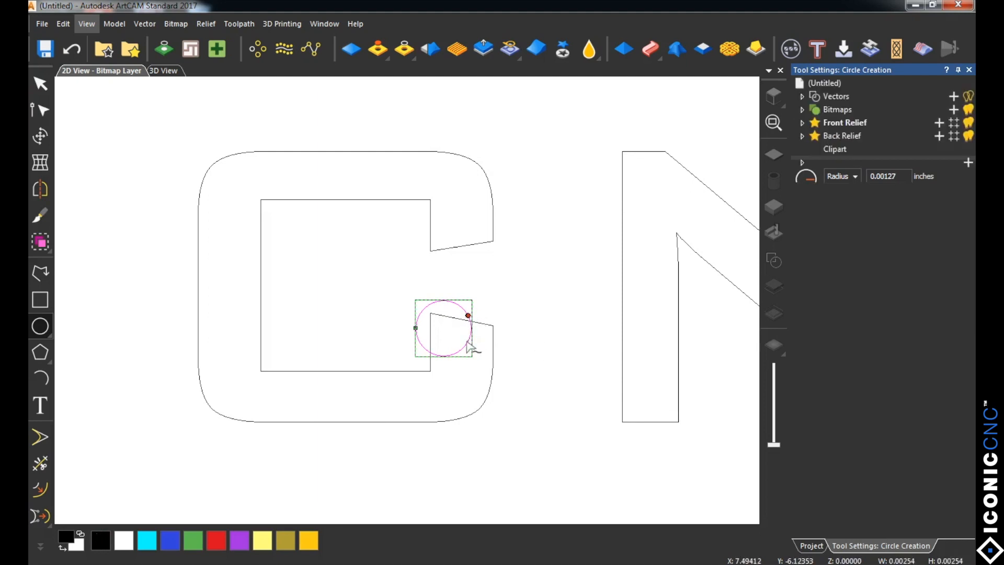
Step: Nudge the circle into the corner of the C's lower tip until it touches the vertical and slanted edges, and deselect it
{"action": "key", "text": "Down"}
{"action": "key", "text": "Down"}
{"action": "key", "text": "Down"}
{"action": "key", "text": "Down"}
{"action": "key", "text": "Down"}
{"action": "key", "text": "Down"}
{"action": "key", "text": "Down"}
{"action": "key", "text": "Down"}
{"action": "key", "text": "Down"}
{"action": "key", "text": "Right"}
{"action": "key", "text": "Right"}
{"action": "key", "text": "Right"}
{"action": "key", "text": "Right"}
{"action": "key", "text": "Right"}
{"action": "key", "text": "Right"}
{"action": "key", "text": "Right"}
{"action": "key", "text": "Right"}
{"action": "key", "text": "Right"}
{"action": "key", "text": "Up"}
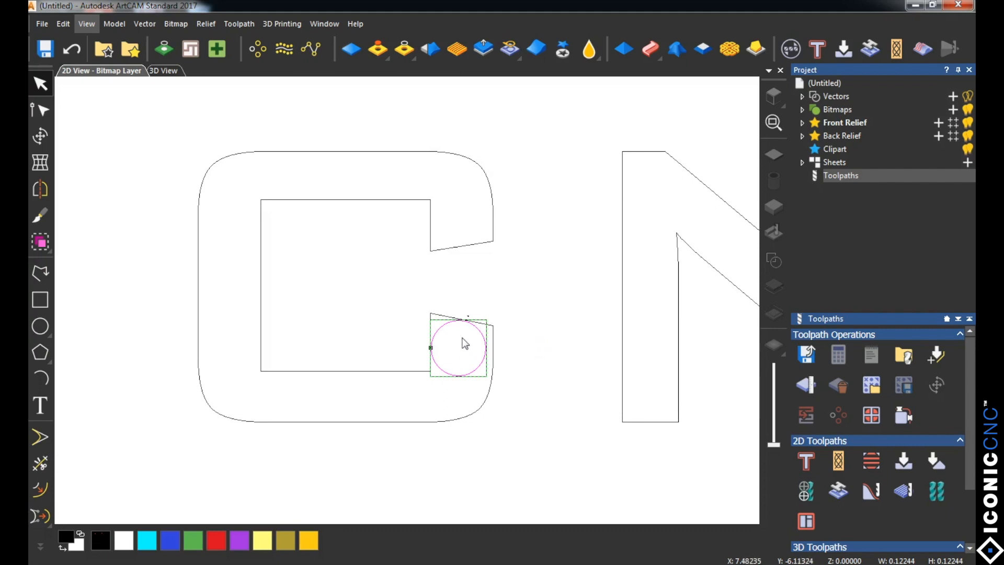
{"action": "scroll", "coordinate": [460, 351], "scroll_direction": "up", "scroll_amount": 3}
{"action": "key", "text": "Up"}
{"action": "key", "text": "Up"}
{"action": "key", "text": "Up"}
{"action": "key", "text": "Up"}
{"action": "key", "text": "Up"}
{"action": "key", "text": "Up"}
{"action": "key", "text": "Up"}
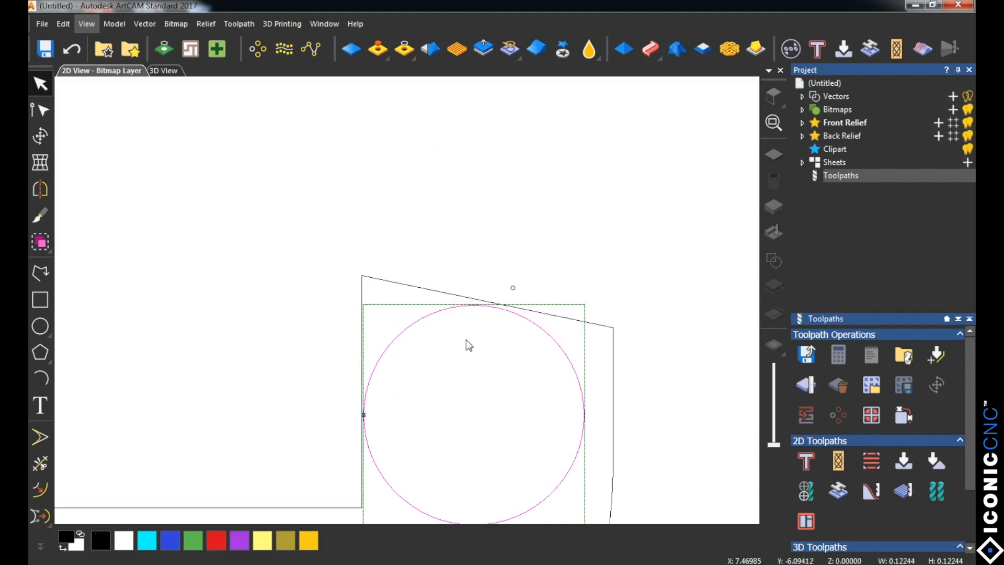
{"action": "key", "text": "Left"}
{"action": "key", "text": "Left"}
{"action": "left_click", "coordinate": [466, 340]}
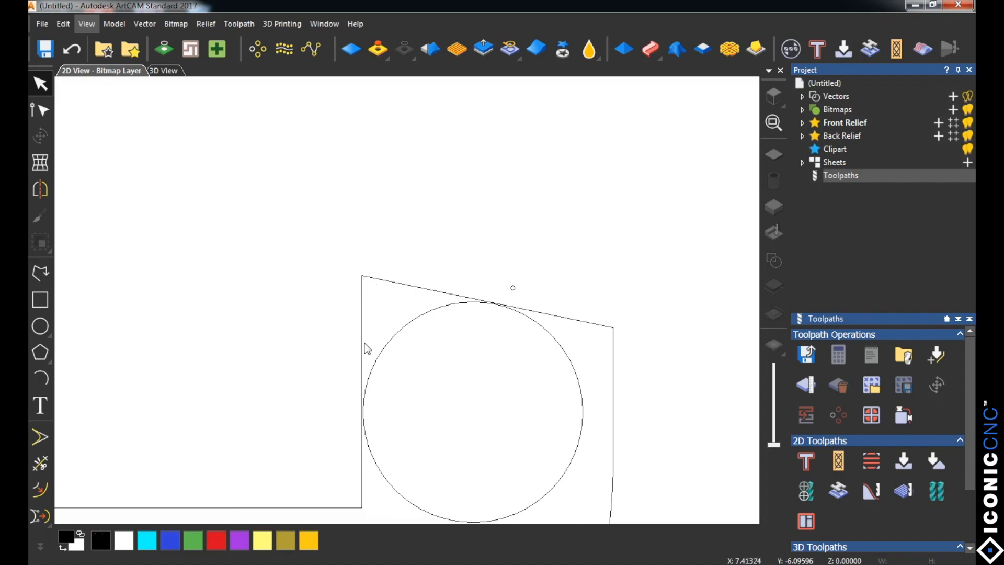
Step: Delete the circle and the tiny stray circle at the C's lower tip
{"action": "left_click", "coordinate": [395, 335]}
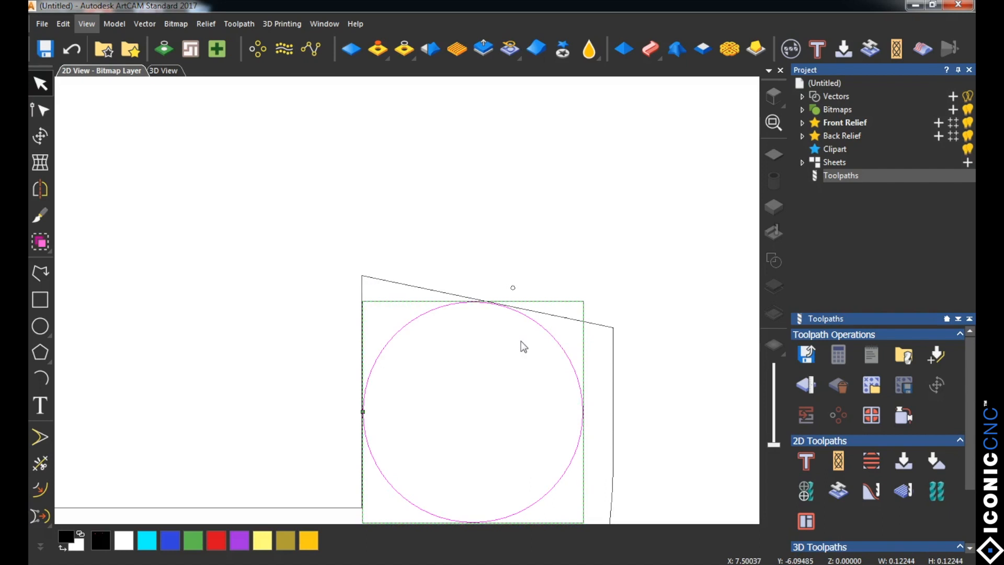
{"action": "key", "text": "Delete"}
{"action": "left_click_drag", "start_coordinate": [505, 274], "coordinate": [567, 306]}
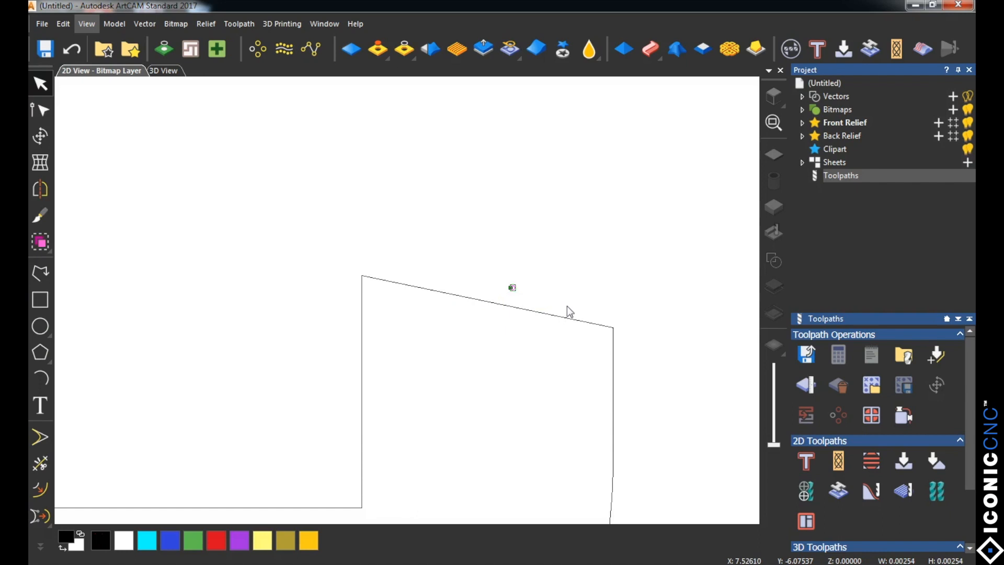
{"action": "key", "text": "Delete"}
Step: Set up a profiling toolpath for the notched-corner outline with the profile type Along
{"action": "scroll", "coordinate": [539, 304], "scroll_direction": "down", "scroll_amount": 3}
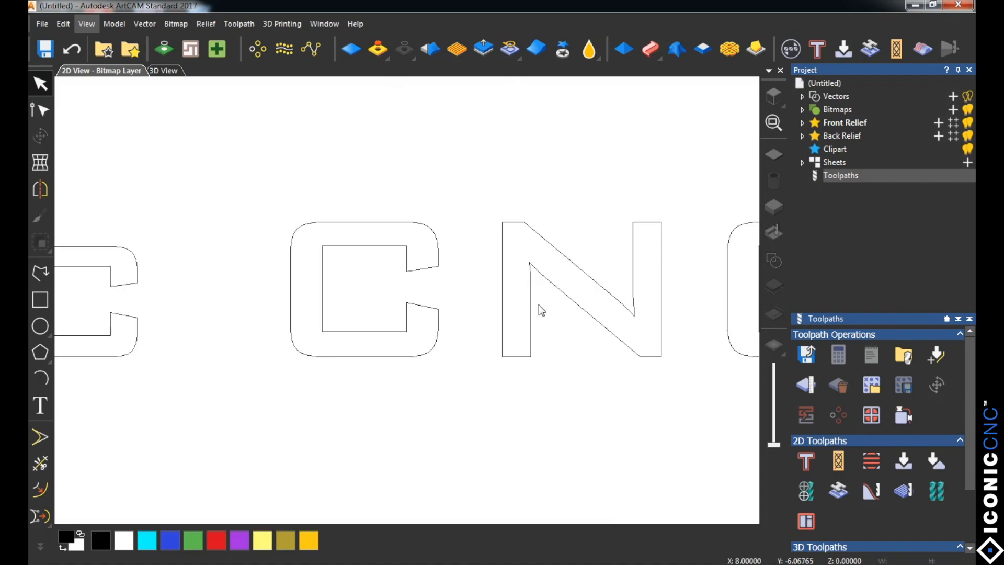
{"action": "scroll", "coordinate": [411, 307], "scroll_direction": "up", "scroll_amount": 5}
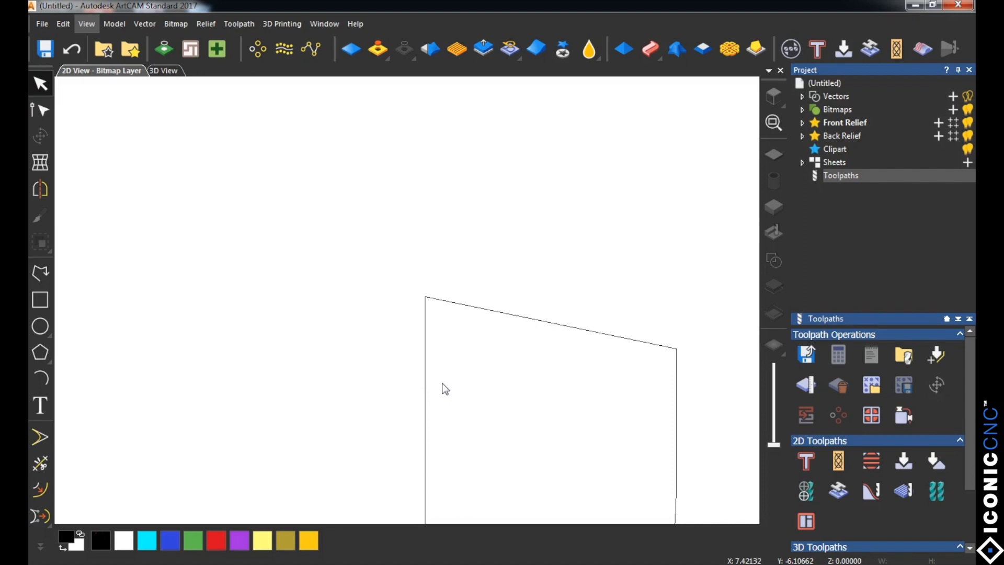
{"action": "scroll", "coordinate": [446, 387], "scroll_direction": "down", "scroll_amount": 5}
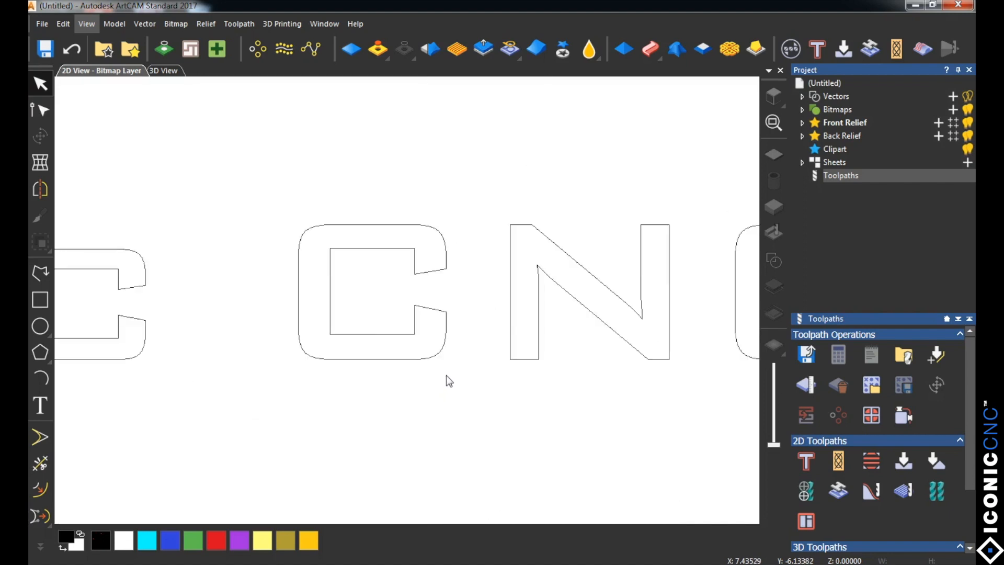
{"action": "scroll", "coordinate": [446, 376], "scroll_direction": "down", "scroll_amount": 4}
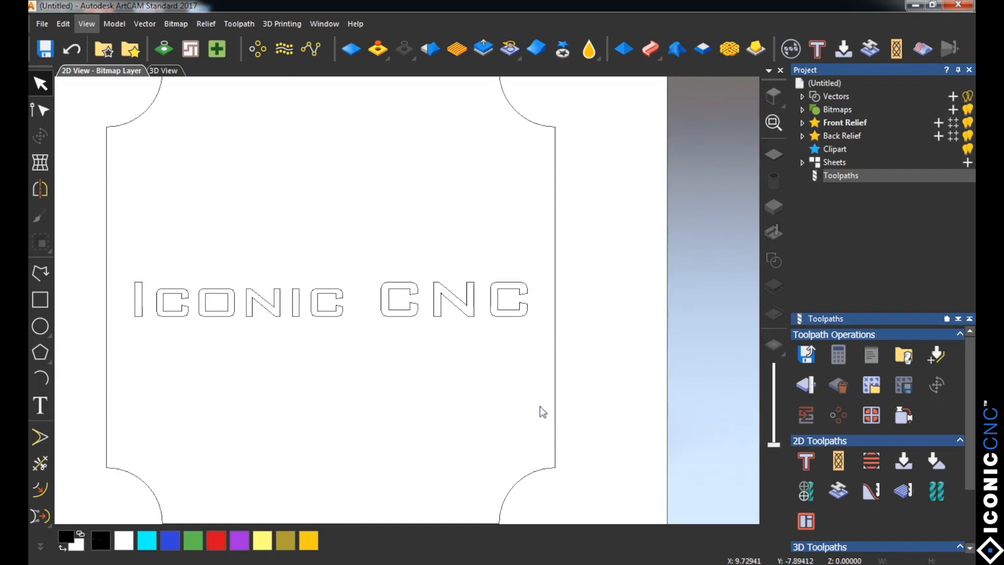
{"action": "left_click", "coordinate": [556, 414]}
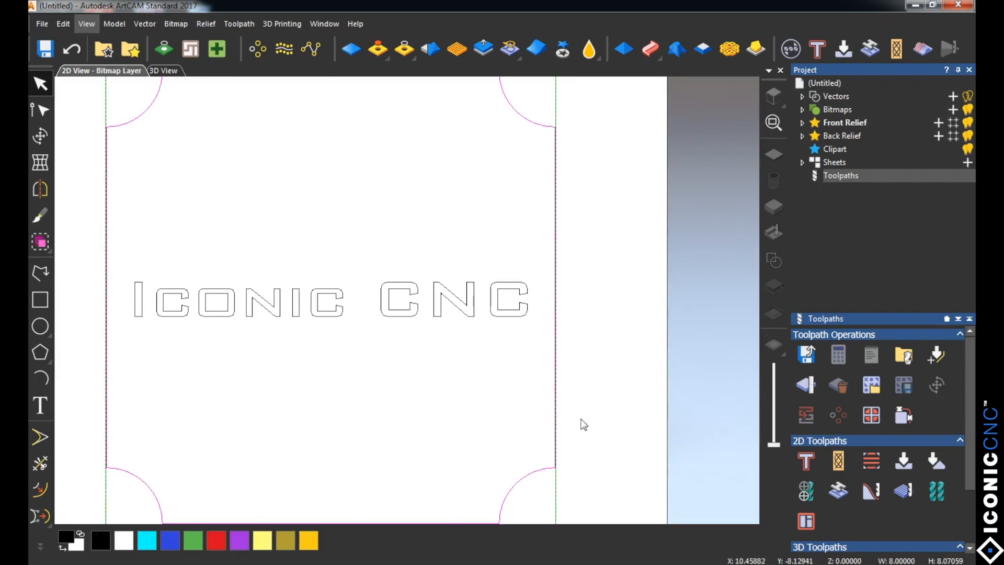
{"action": "left_click", "coordinate": [810, 465]}
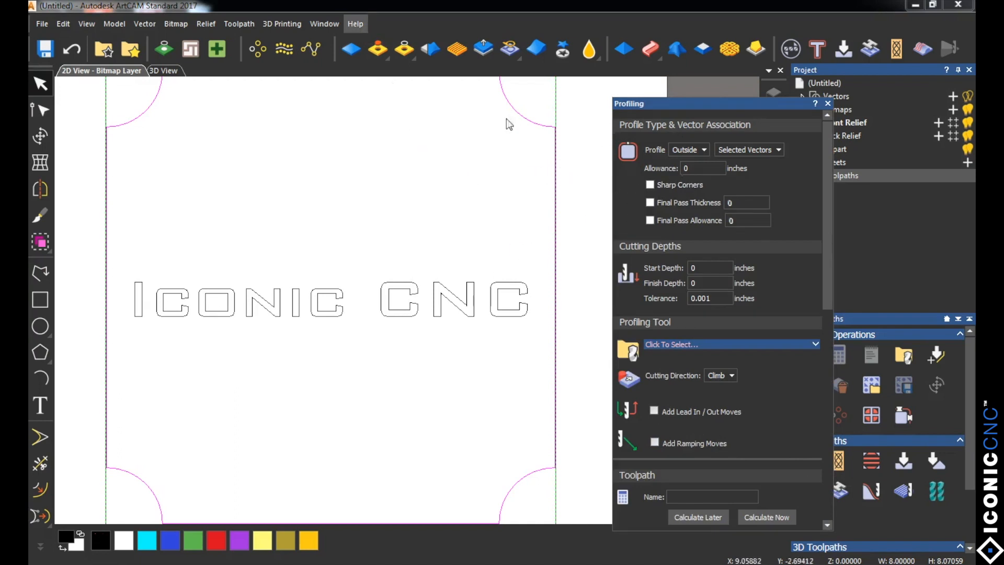
{"action": "left_click", "coordinate": [704, 149]}
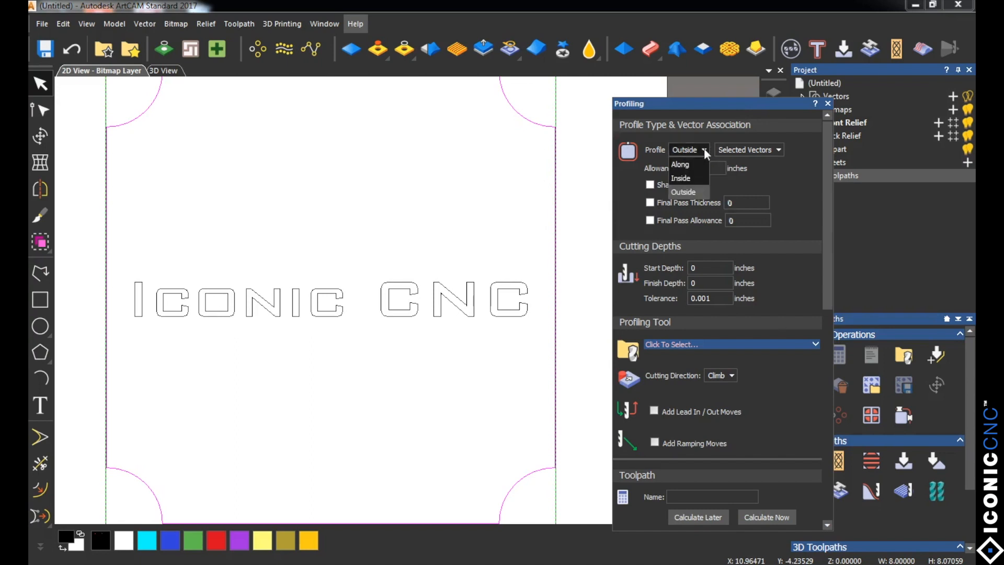
{"action": "left_click", "coordinate": [681, 165]}
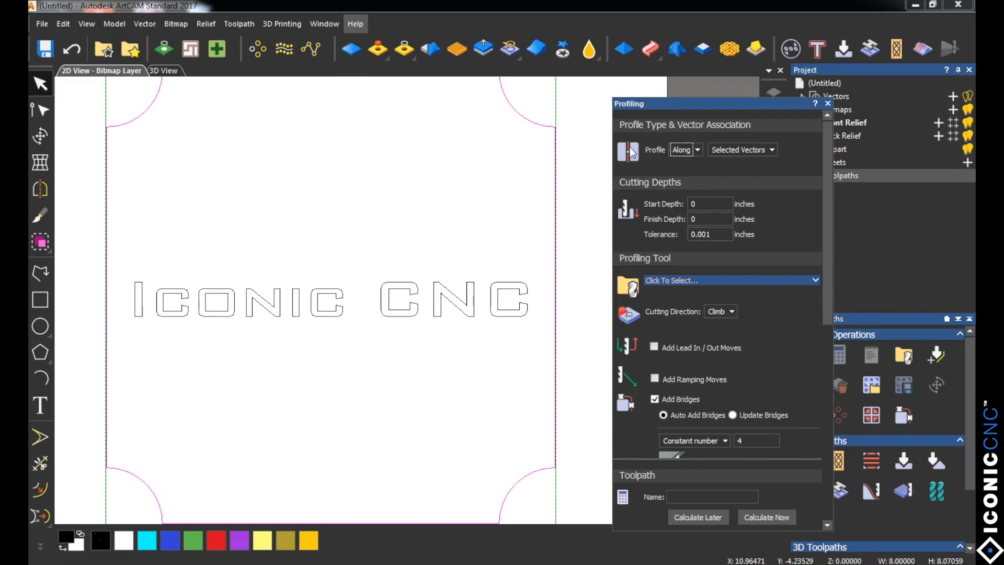
Step: Set the profiling finish depth to 0.0625 inches
{"action": "left_click", "coordinate": [711, 209]}
{"action": "left_click", "coordinate": [710, 218]}
{"action": "type", "text": ".0625"}
{"action": "left_click", "coordinate": [718, 236]}
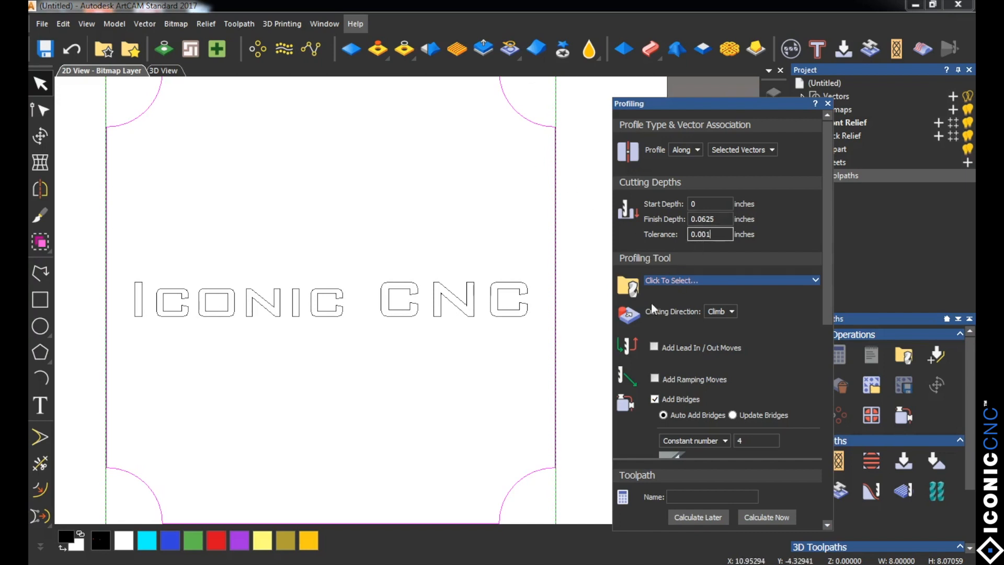
Step: Choose the 90 deg vbit from the Iconic Tools group as the profiling tool
{"action": "left_click", "coordinate": [673, 280]}
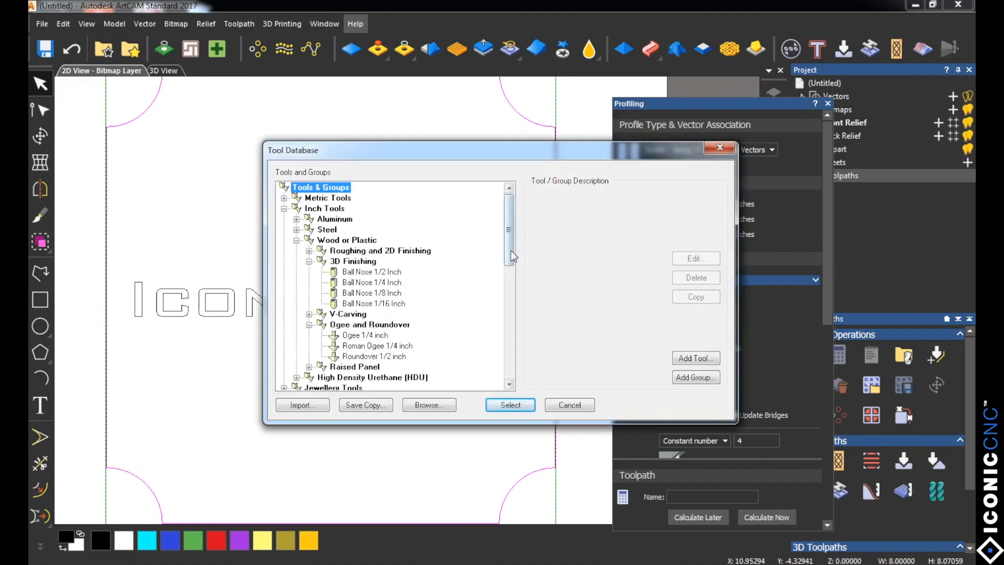
{"action": "left_click_drag", "start_coordinate": [509, 256], "coordinate": [505, 364]}
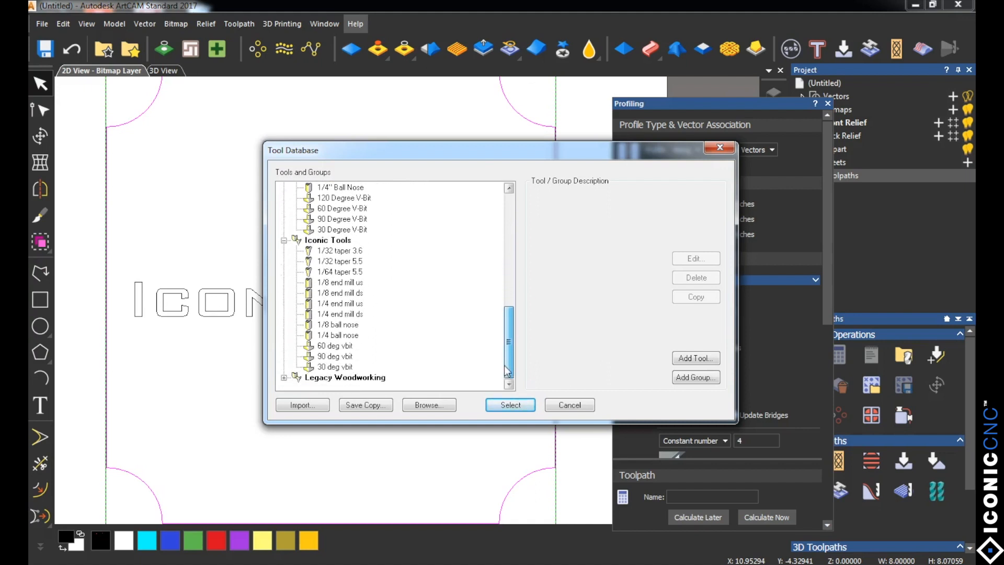
{"action": "left_click", "coordinate": [329, 356]}
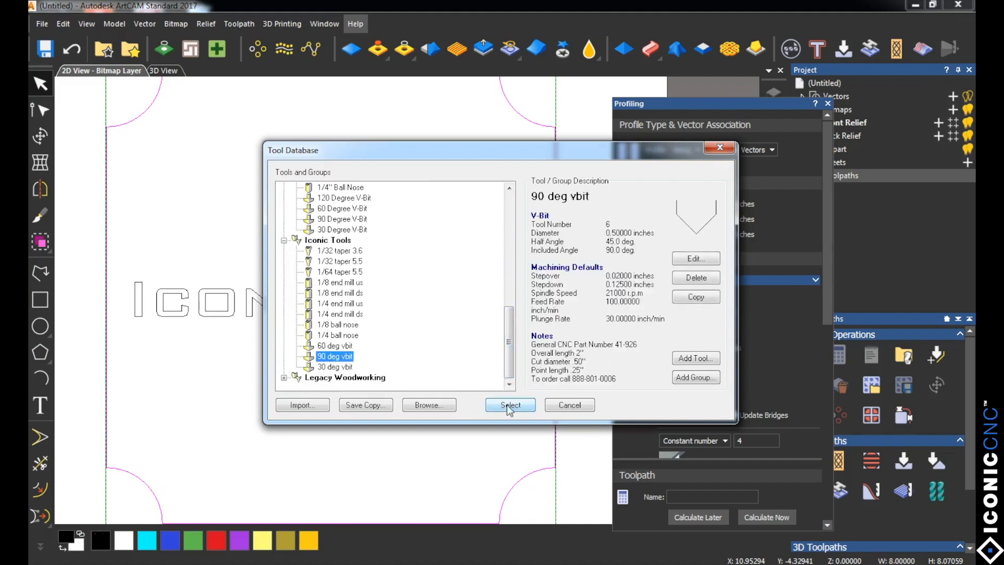
{"action": "left_click", "coordinate": [509, 406]}
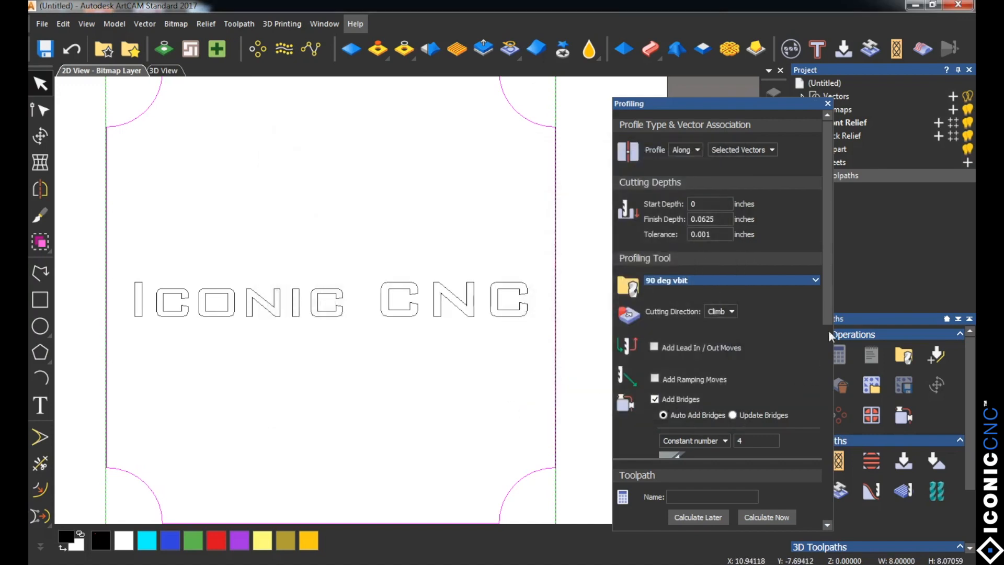
Step: Define a material thickness of 0.75 inches, calculate the profile toolpath immediately, and close the profiling settings
{"action": "left_click_drag", "start_coordinate": [825, 290], "coordinate": [815, 477]}
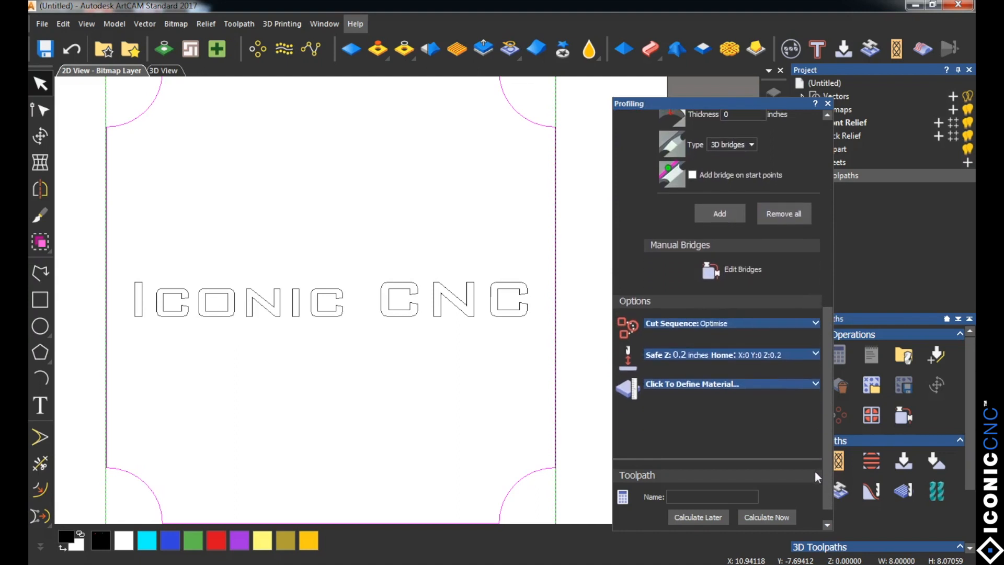
{"action": "left_click", "coordinate": [756, 383]}
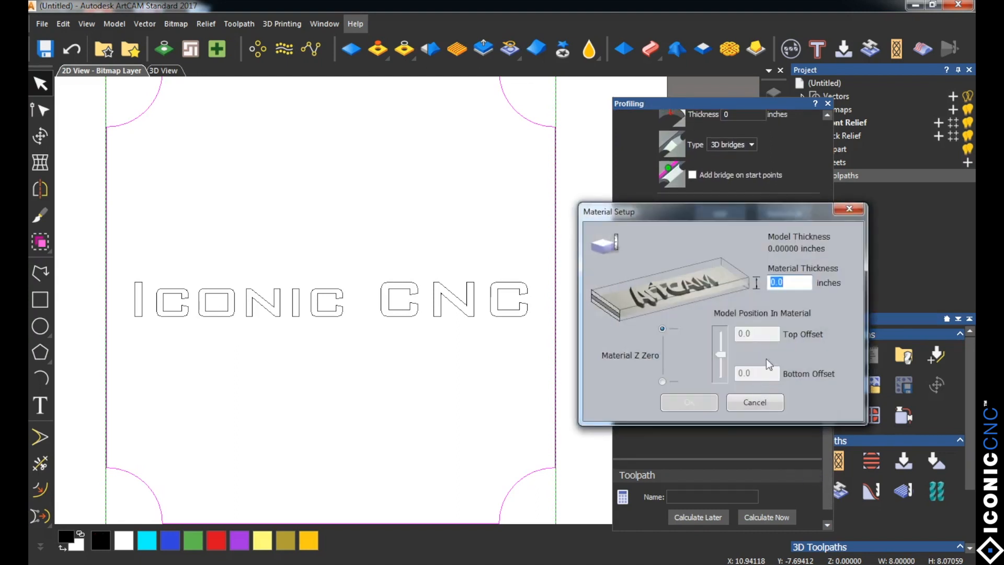
{"action": "left_click", "coordinate": [783, 281]}
{"action": "key", "text": "BackSpace"}
{"action": "type", "text": "75"}
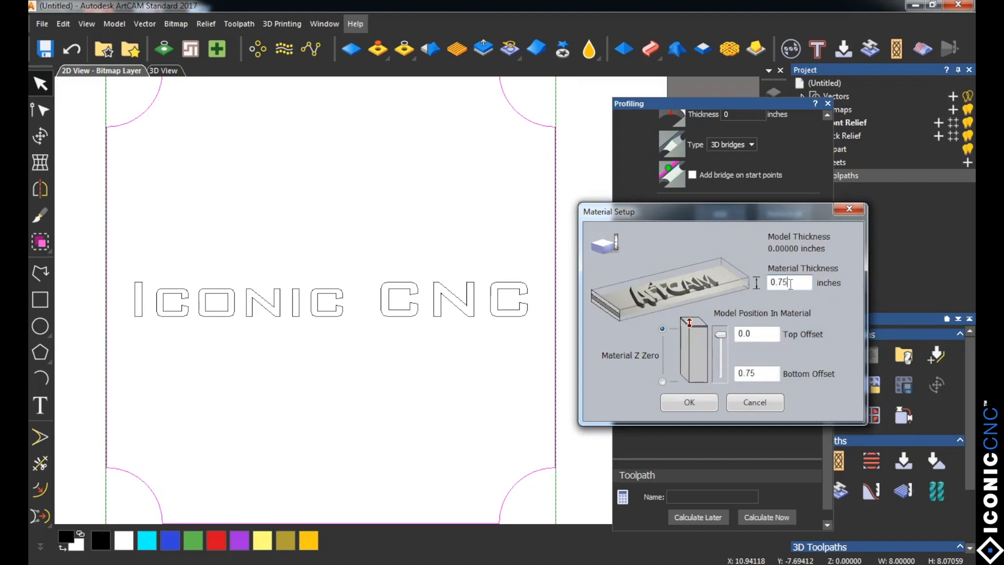
{"action": "left_click", "coordinate": [695, 409]}
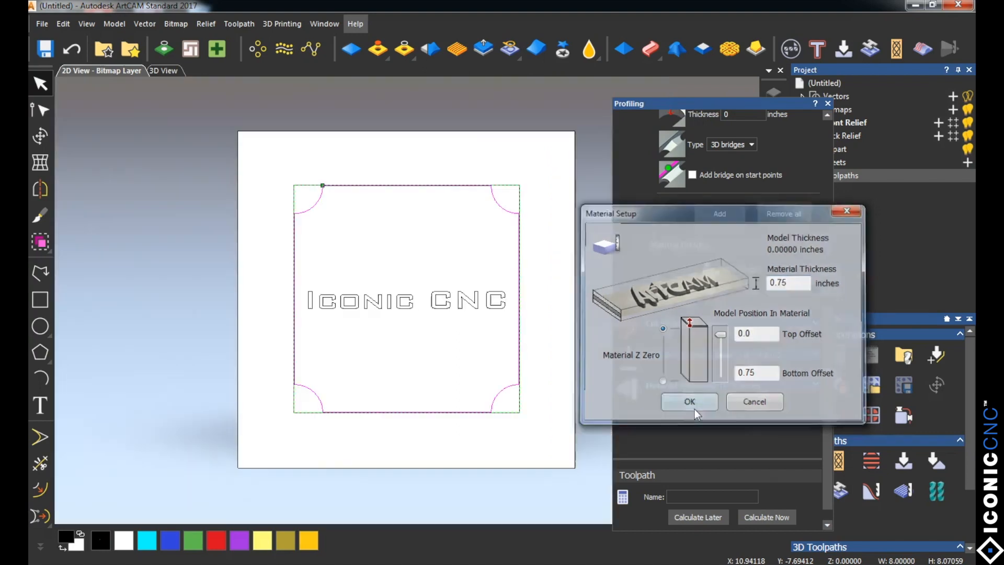
{"action": "left_click", "coordinate": [755, 516]}
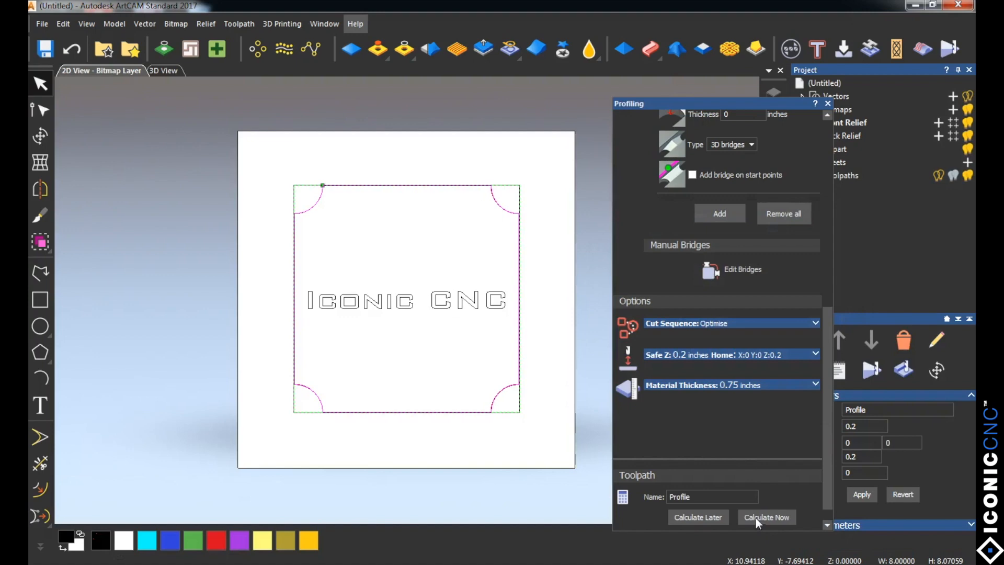
{"action": "left_click", "coordinate": [827, 102]}
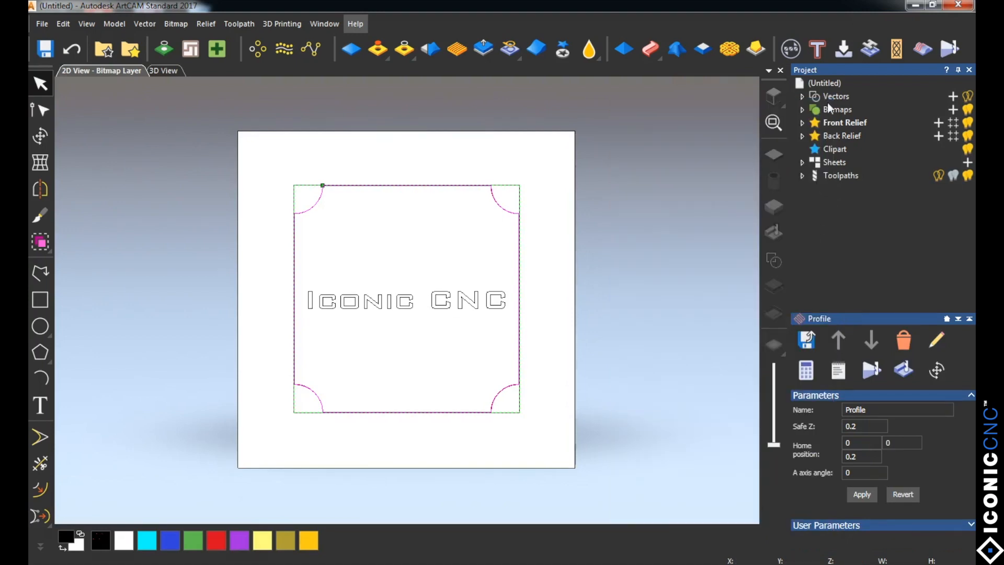
Step: Simulate all toolpaths on the whole model at Standard resolution and inspect the carved outline up close
{"action": "left_click", "coordinate": [837, 174]}
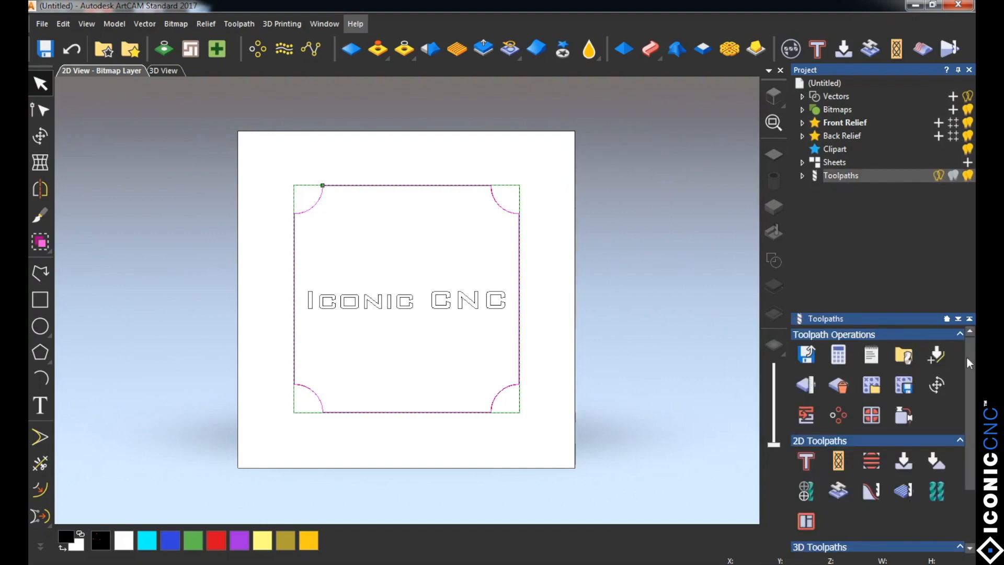
{"action": "scroll", "coordinate": [967, 360], "scroll_direction": "down", "scroll_amount": 3}
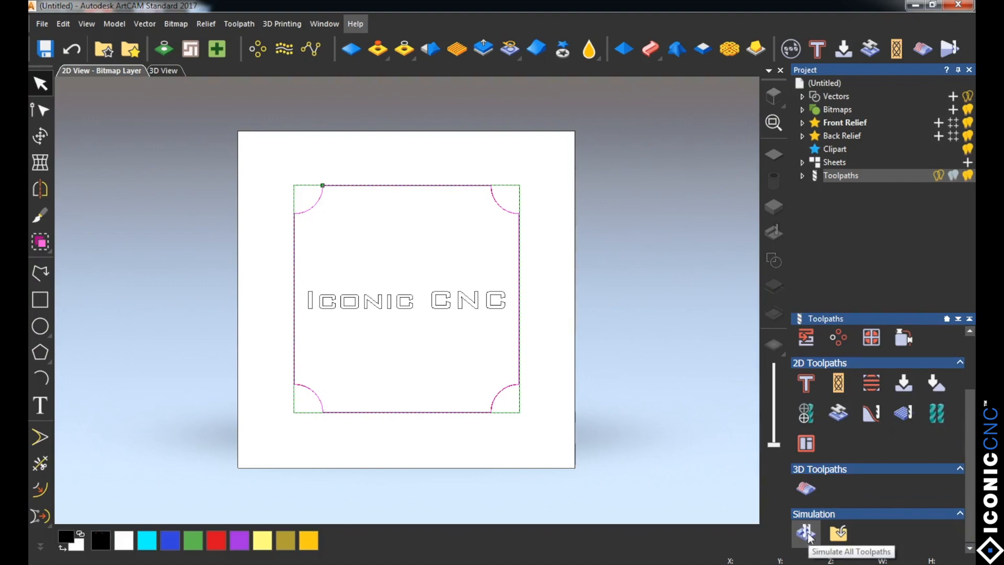
{"action": "left_click", "coordinate": [806, 531]}
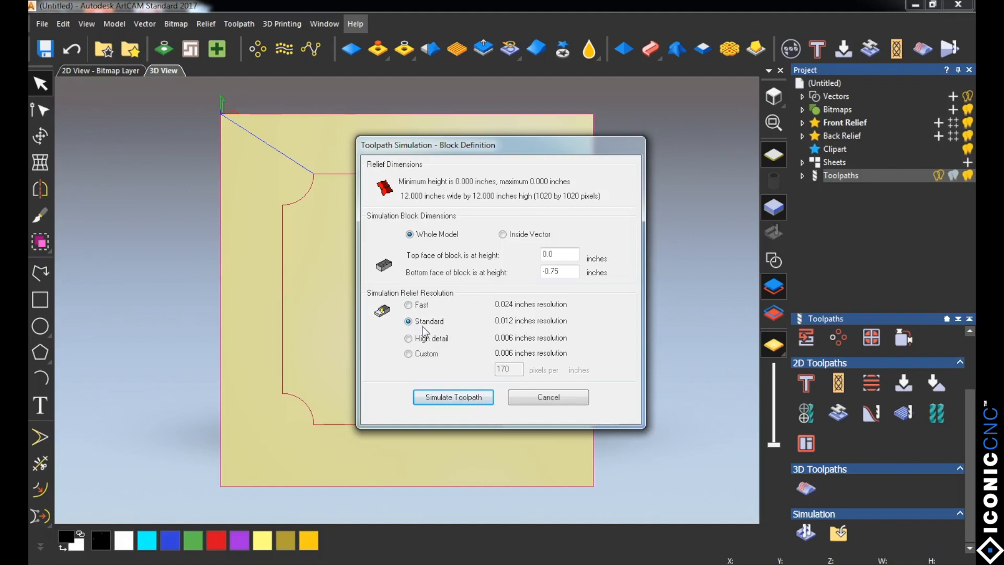
{"action": "left_click", "coordinate": [443, 399]}
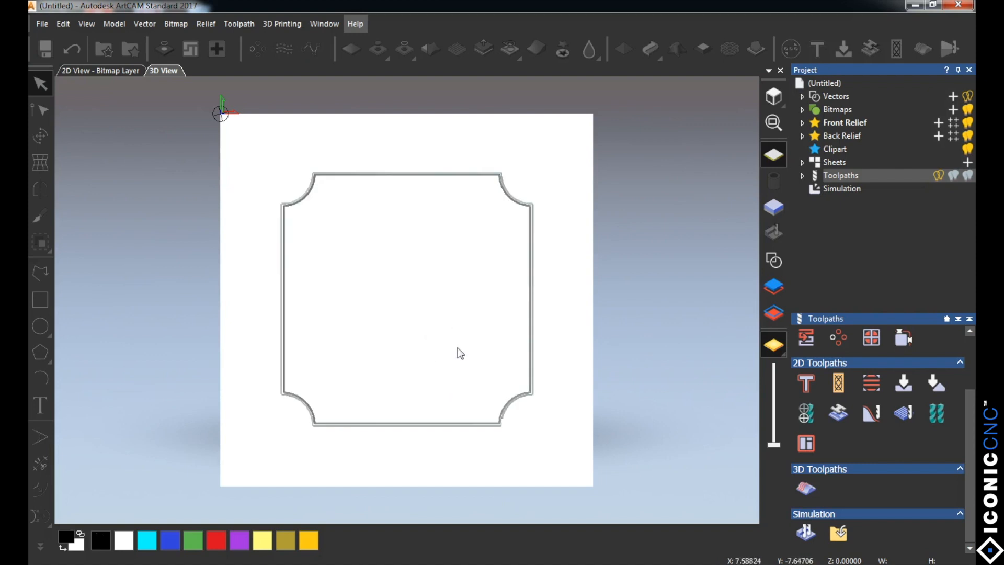
{"action": "scroll", "coordinate": [434, 336], "scroll_direction": "up", "scroll_amount": 2}
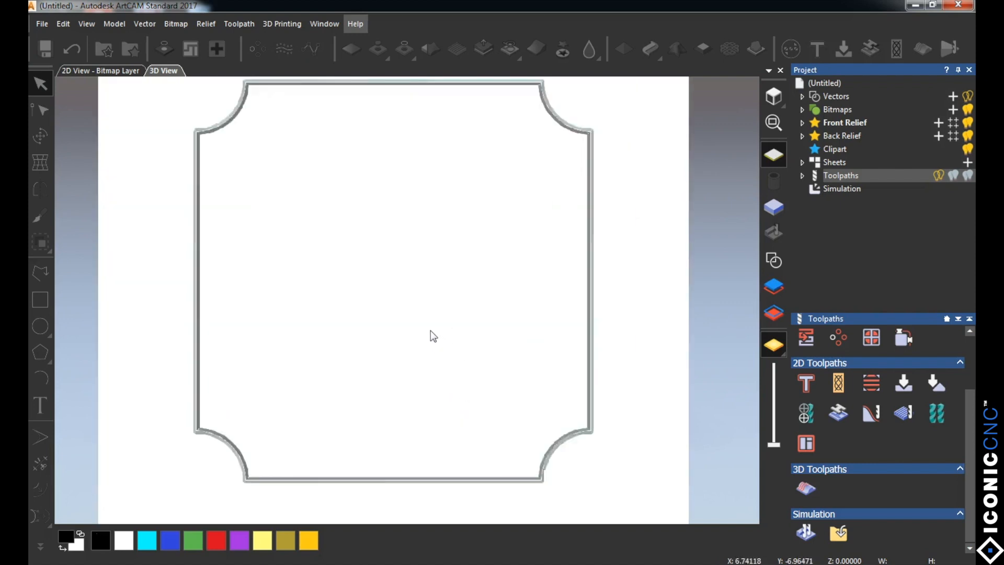
{"action": "scroll", "coordinate": [431, 331], "scroll_direction": "up", "scroll_amount": 2}
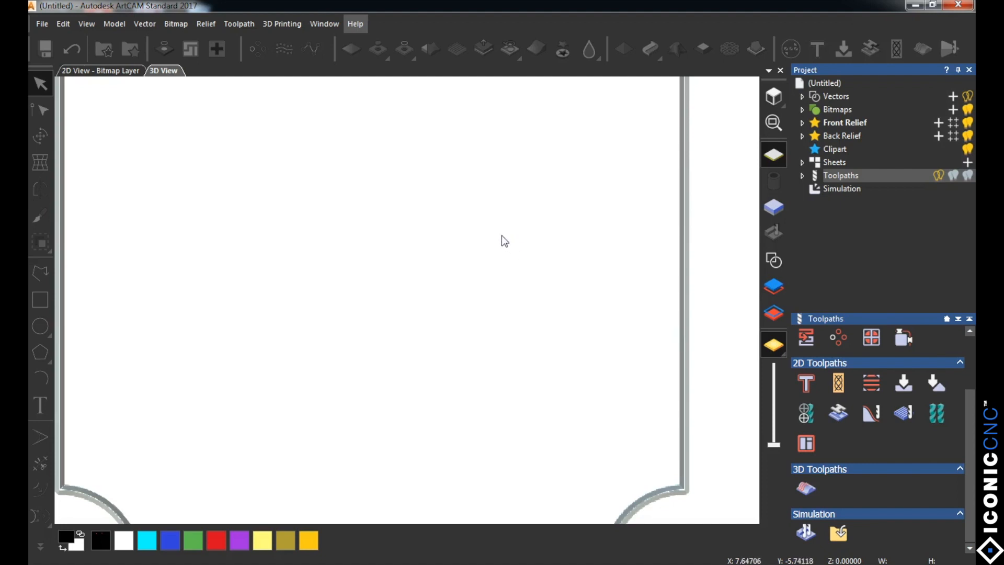
{"action": "scroll", "coordinate": [479, 227], "scroll_direction": "down", "scroll_amount": 3}
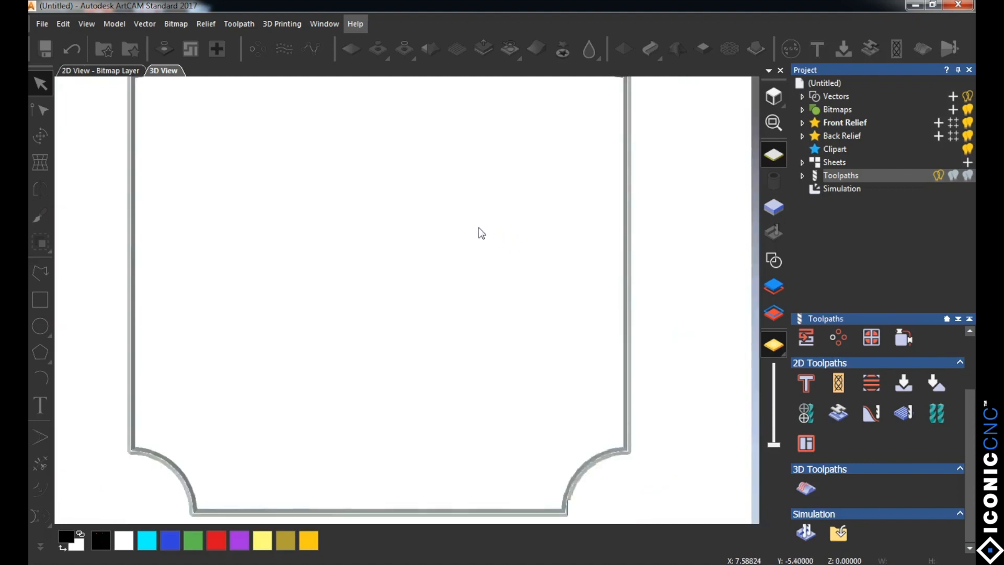
Step: Examine the simulated outline carving from above and at an angle, checking its edges and notched corners
{"action": "scroll", "coordinate": [480, 230], "scroll_direction": "down", "scroll_amount": 1}
{"action": "scroll", "coordinate": [438, 246], "scroll_direction": "up", "scroll_amount": 3}
{"action": "scroll", "coordinate": [438, 246], "scroll_direction": "down", "scroll_amount": 2}
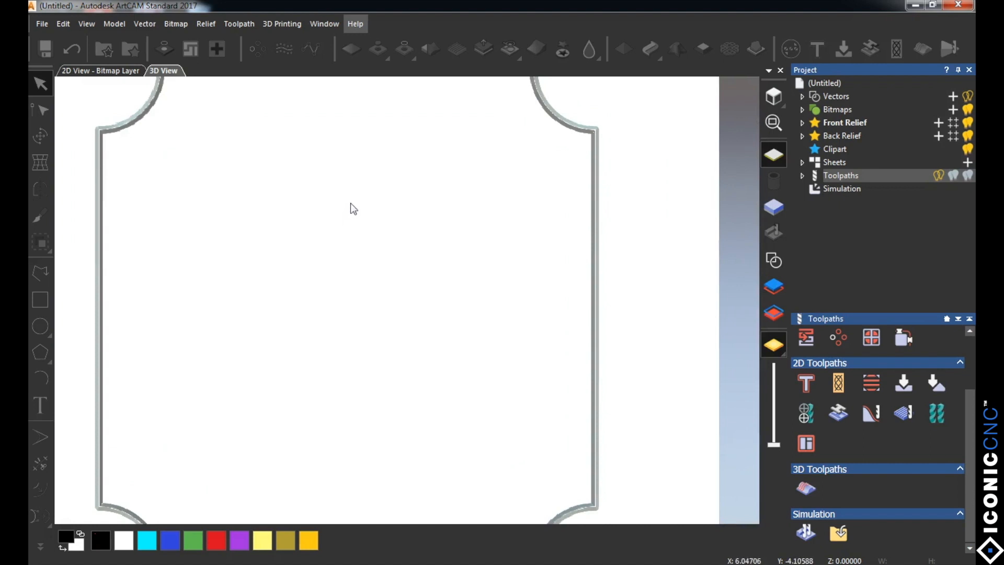
{"action": "middle_click_drag", "start_coordinate": [350, 203], "coordinate": [327, 362]}
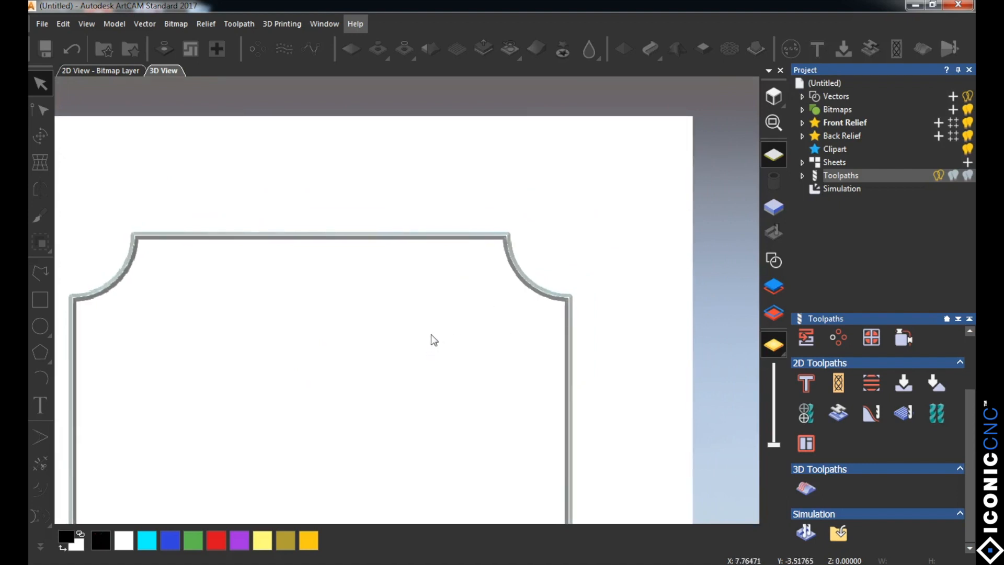
{"action": "left_click_drag", "start_coordinate": [435, 332], "coordinate": [445, 224]}
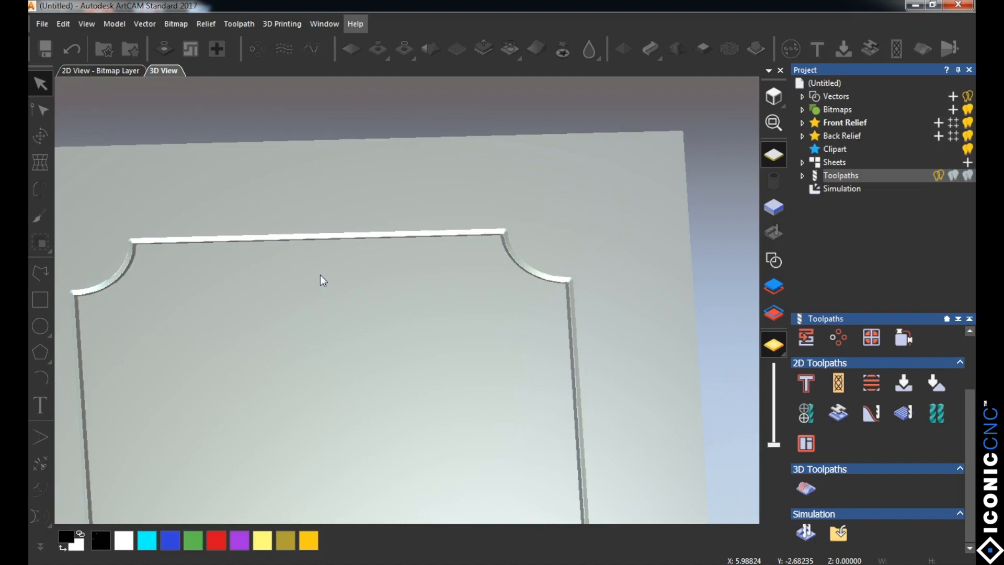
{"action": "middle_click_drag", "start_coordinate": [318, 274], "coordinate": [340, 277]}
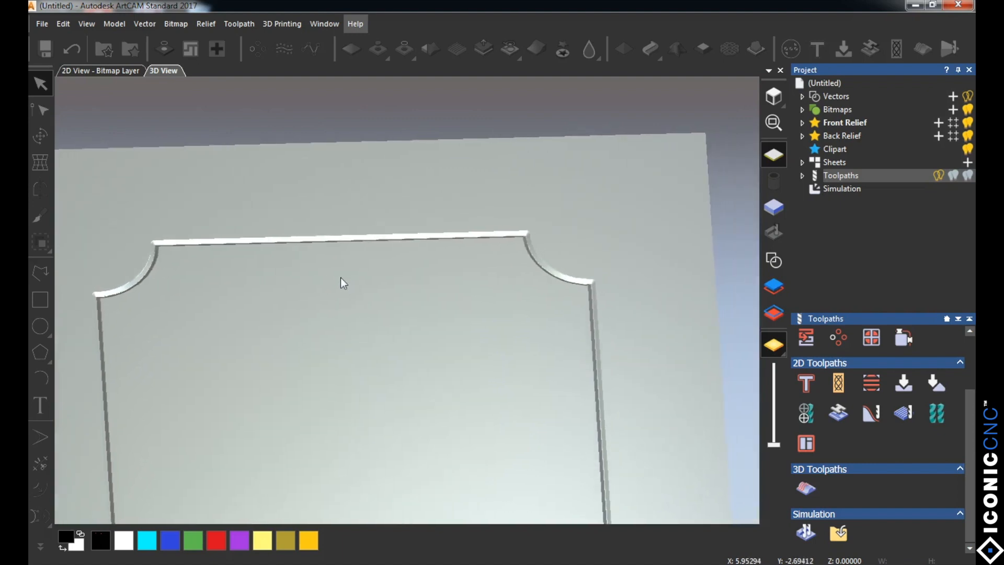
{"action": "scroll", "coordinate": [363, 271], "scroll_direction": "down", "scroll_amount": 2}
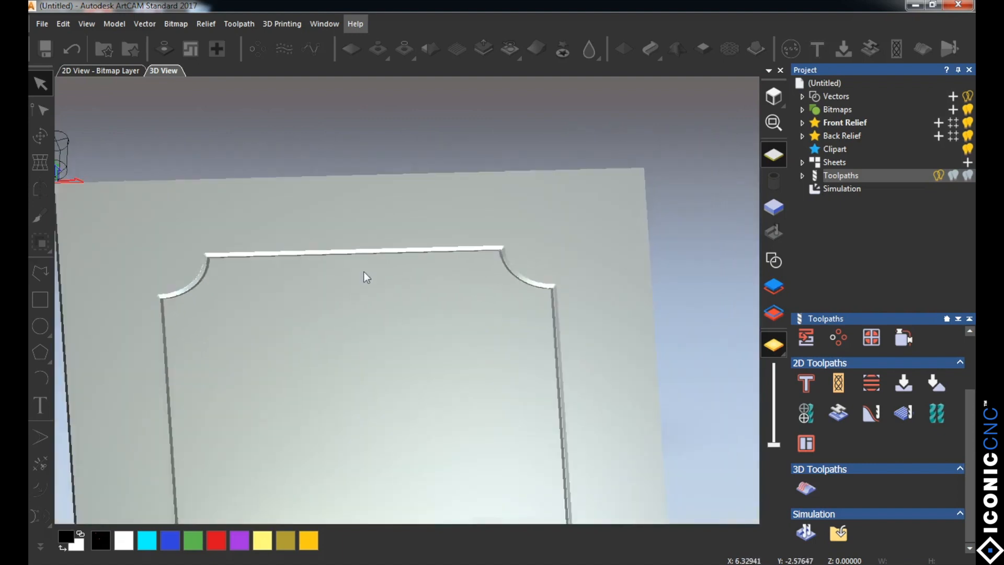
{"action": "scroll", "coordinate": [363, 272], "scroll_direction": "down", "scroll_amount": 1}
{"action": "scroll", "coordinate": [363, 272], "scroll_direction": "up", "scroll_amount": 1}
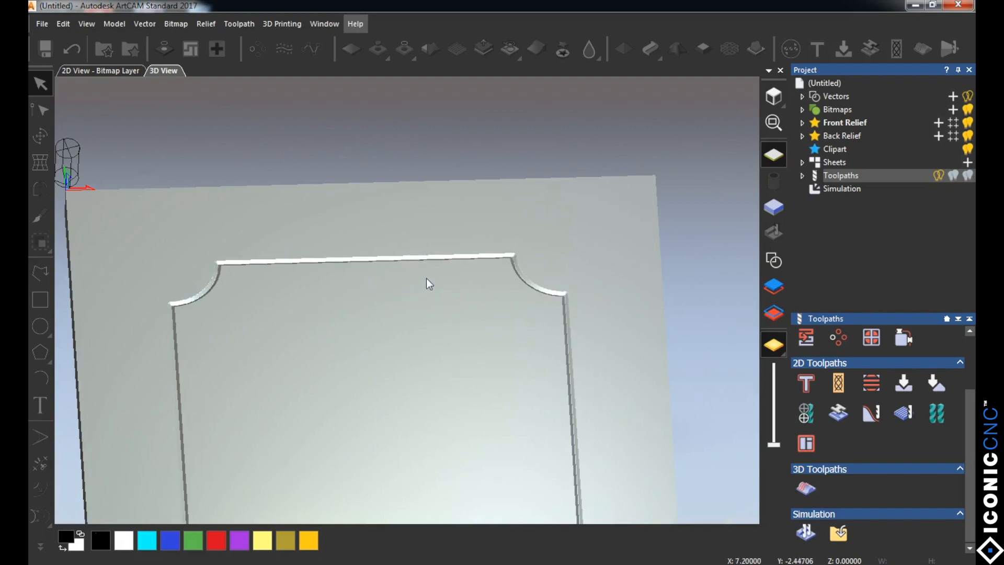
{"action": "scroll", "coordinate": [426, 277], "scroll_direction": "down", "scroll_amount": 1}
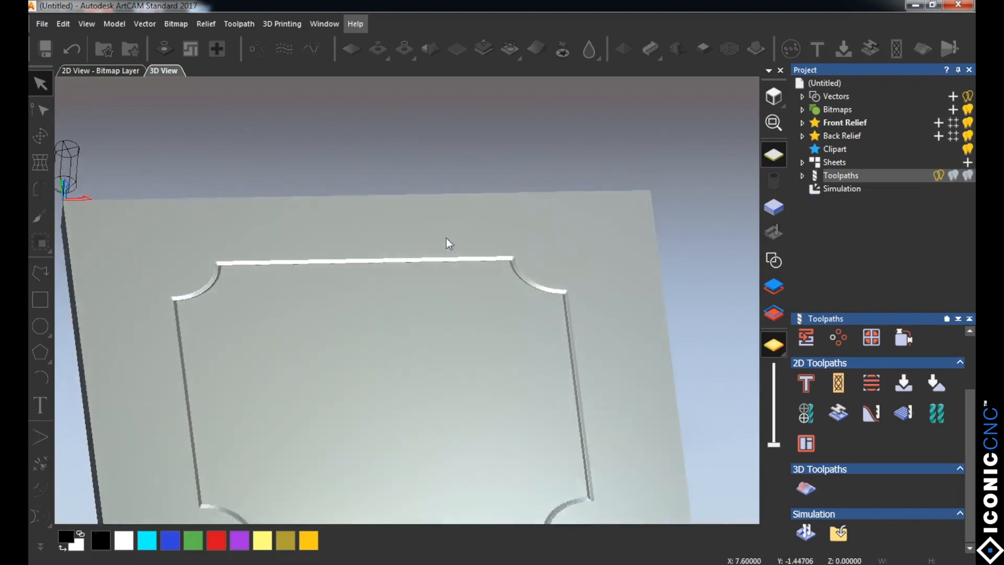
{"action": "scroll", "coordinate": [437, 272], "scroll_direction": "up", "scroll_amount": 1}
{"action": "left_click_drag", "start_coordinate": [430, 287], "coordinate": [425, 319]}
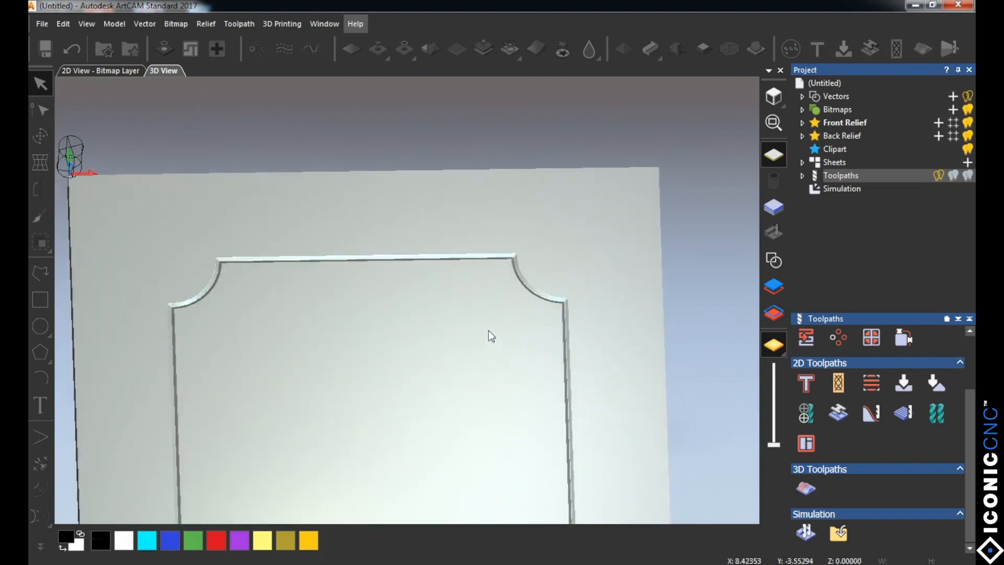
Step: Select the Iconic CNC text in the 2D view and set up V-Bit Carving with start depth 0 and maximum depth 0.125 inches
{"action": "left_click", "coordinate": [107, 72]}
{"action": "left_click", "coordinate": [341, 310]}
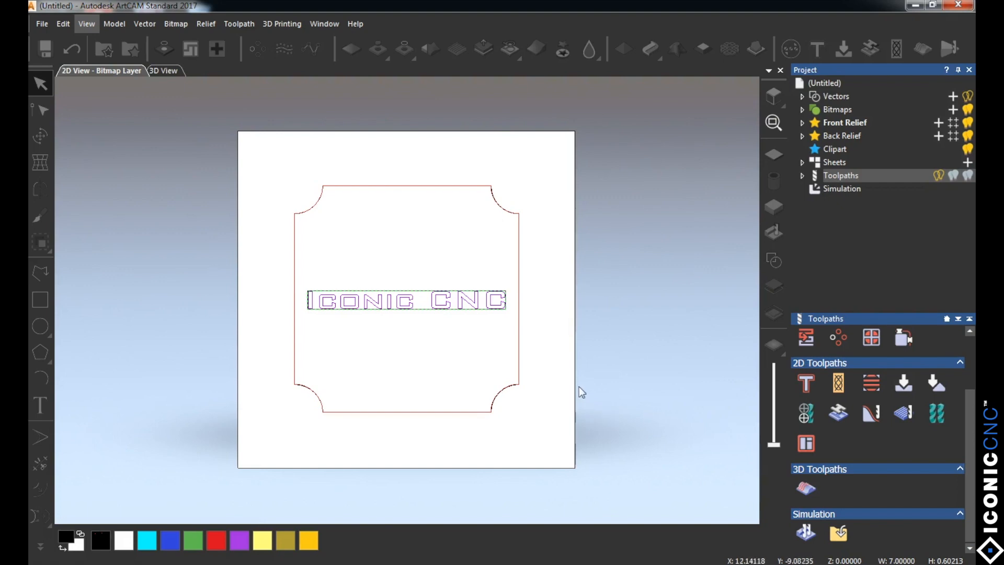
{"action": "left_click", "coordinate": [903, 386]}
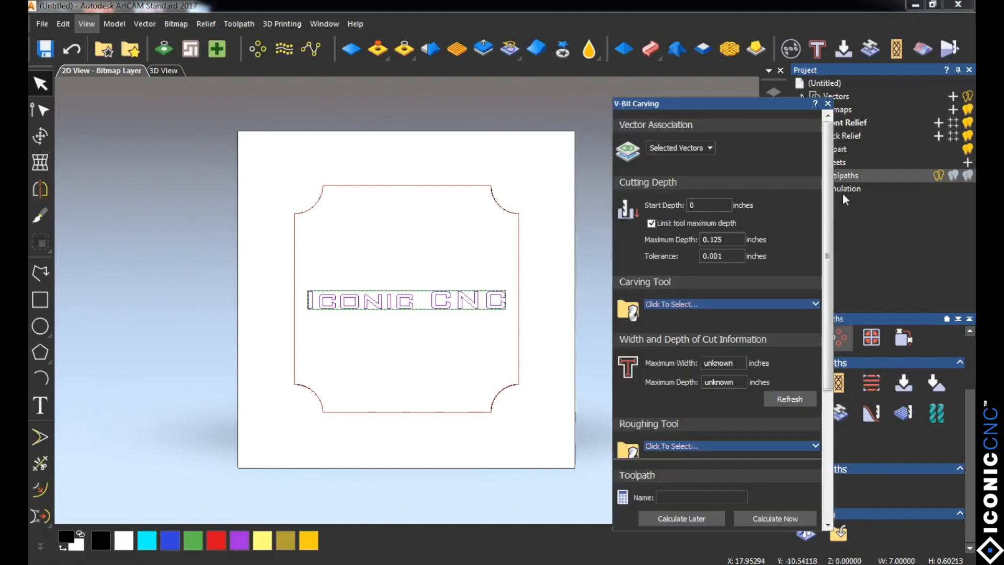
{"action": "left_click_drag", "start_coordinate": [829, 179], "coordinate": [831, 201]}
{"action": "left_click", "coordinate": [703, 178]}
{"action": "left_click", "coordinate": [734, 213]}
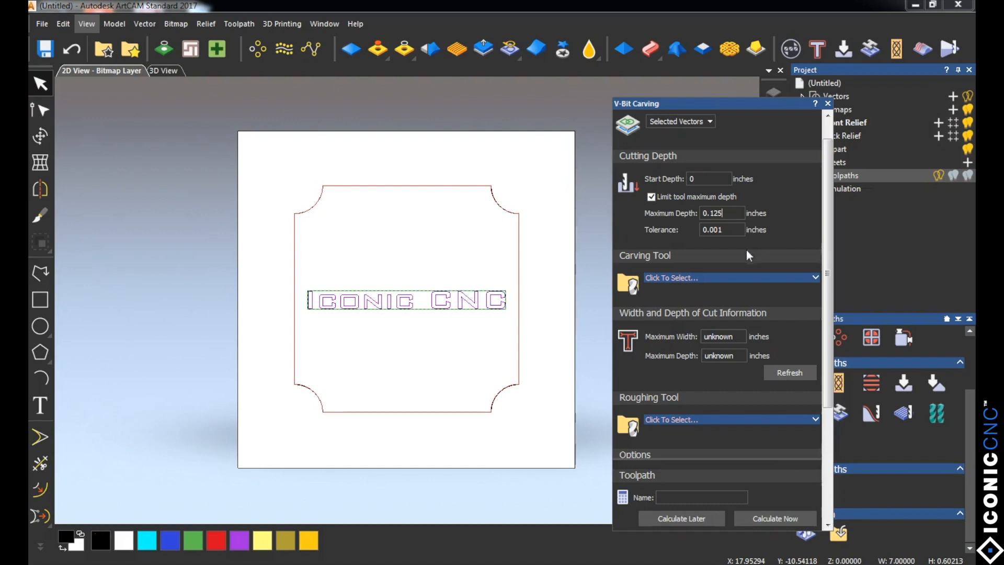
Step: Choose the 90 deg vbit from the Iconic Tools group as the carving tool
{"action": "left_click", "coordinate": [674, 276]}
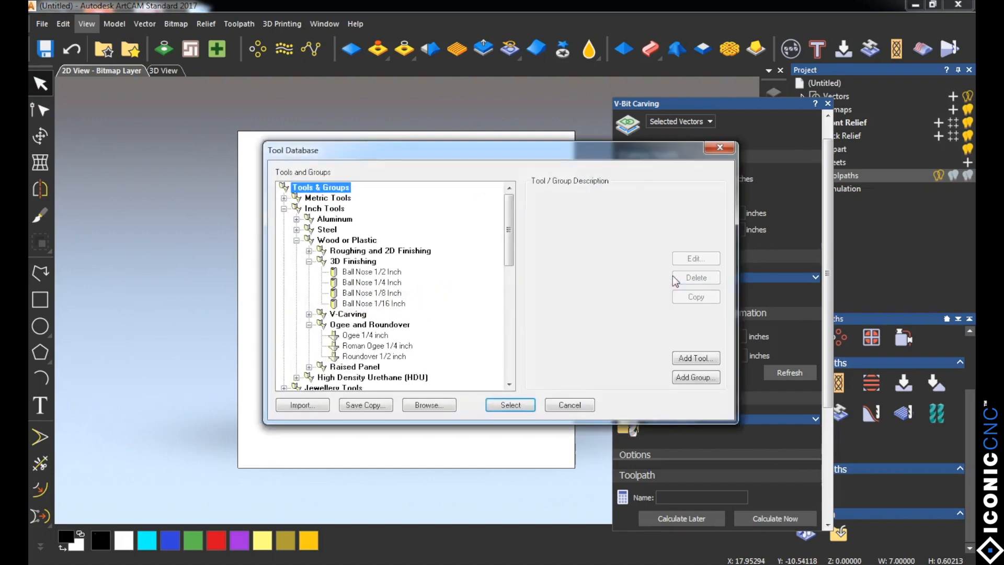
{"action": "left_click_drag", "start_coordinate": [510, 256], "coordinate": [508, 378]}
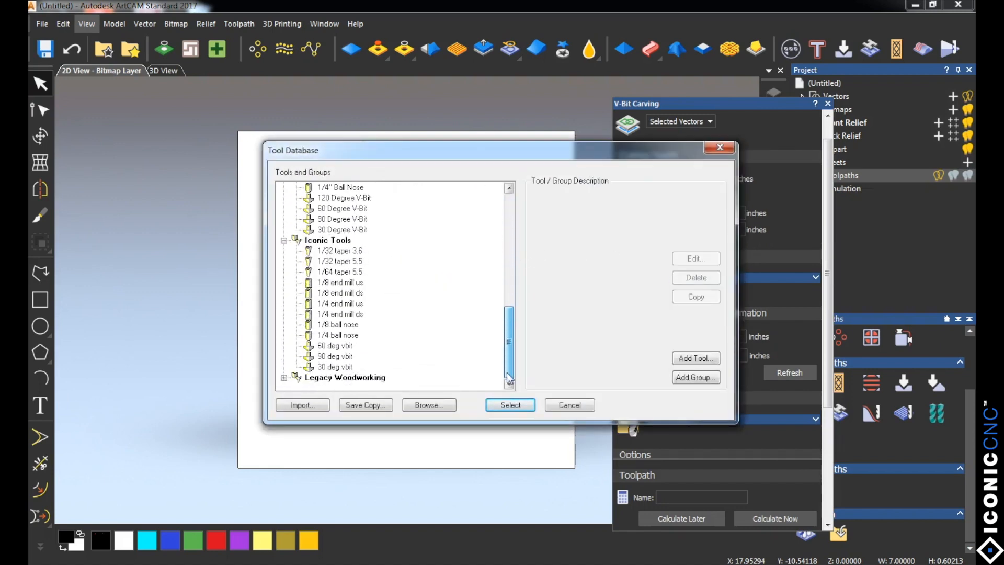
{"action": "left_click", "coordinate": [333, 357]}
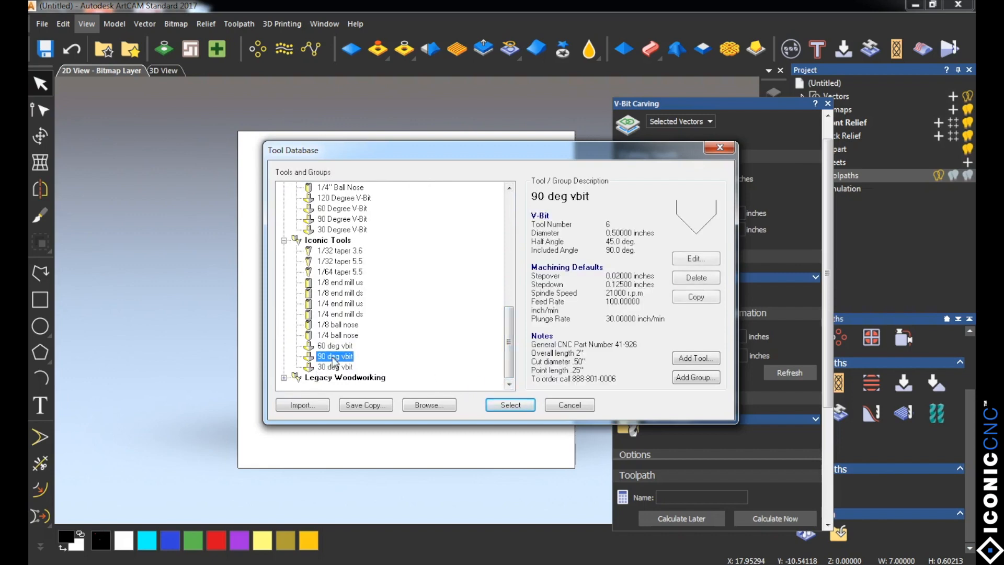
{"action": "left_click", "coordinate": [513, 406]}
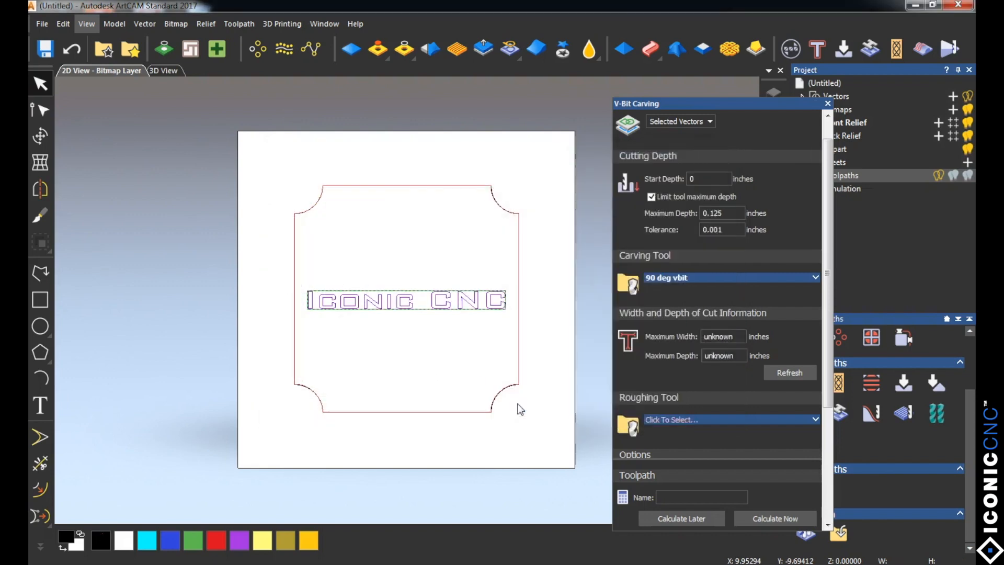
Step: Calculate the V-Bit Carving toolpath immediately with 0.75 inch material thickness and close its settings
{"action": "scroll", "coordinate": [830, 317], "scroll_direction": "down", "scroll_amount": 5}
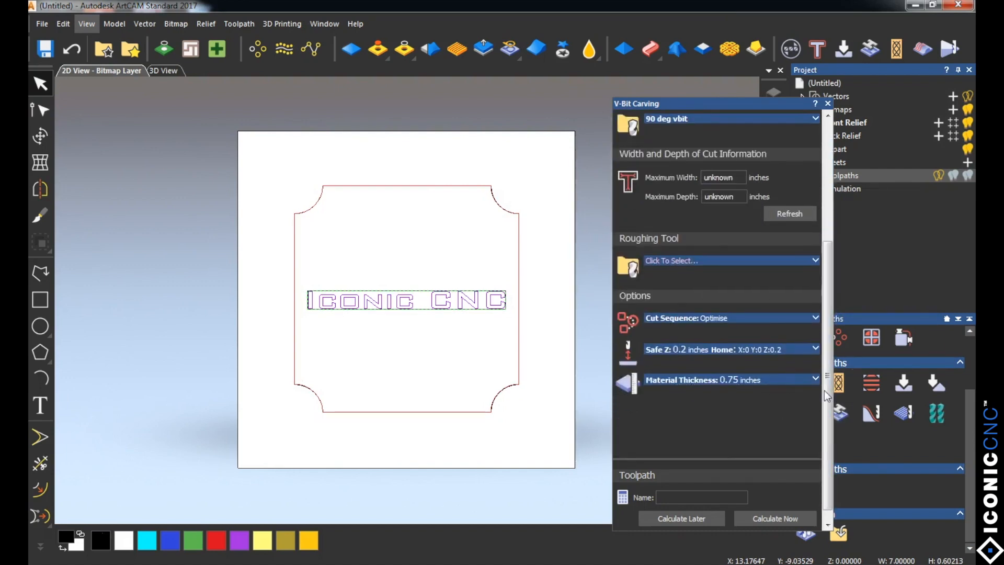
{"action": "left_click", "coordinate": [762, 519]}
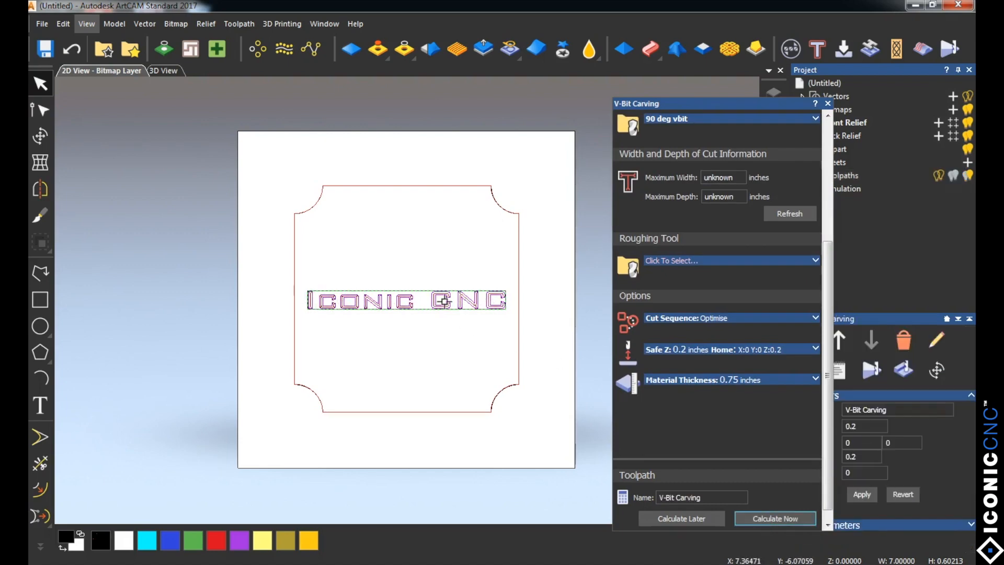
{"action": "left_click", "coordinate": [828, 103]}
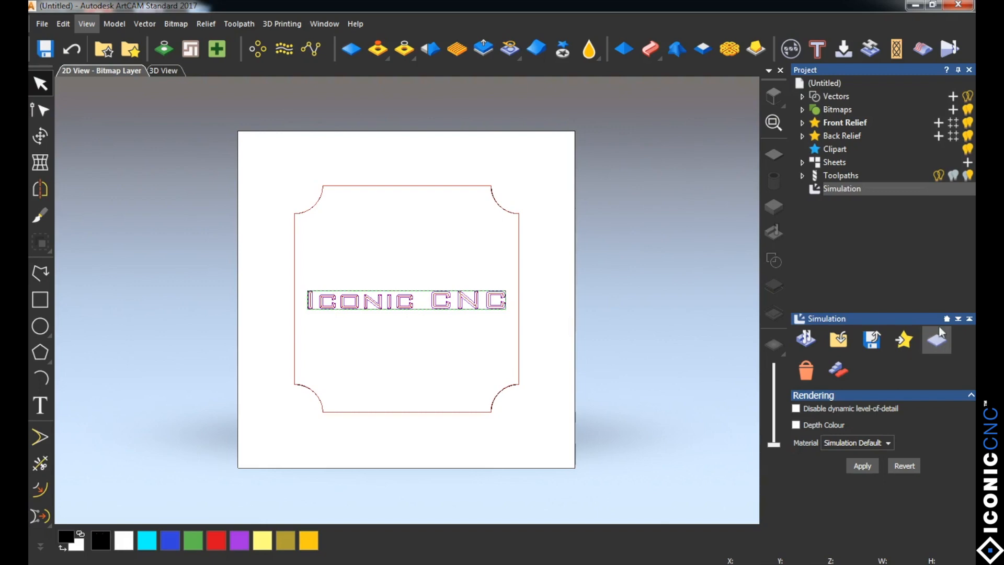
Step: Reset the simulation block in the 3D view and simulate all toolpaths together
{"action": "left_click", "coordinate": [166, 71]}
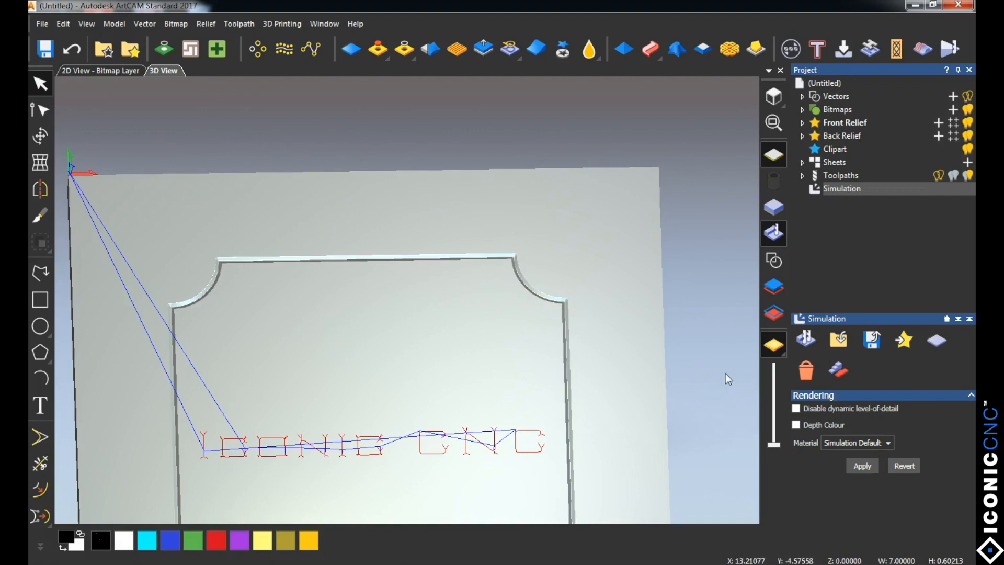
{"action": "left_click", "coordinate": [936, 341]}
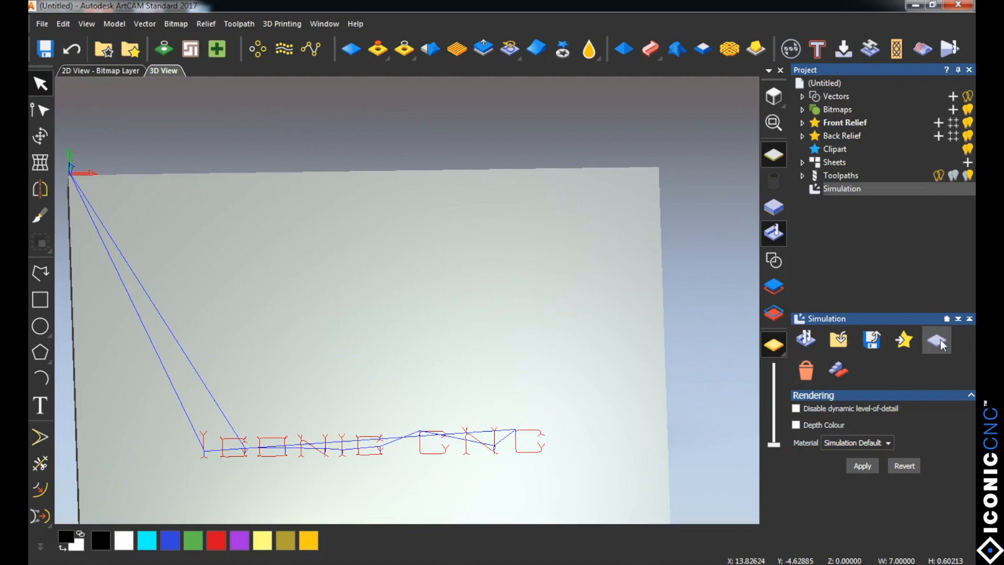
{"action": "left_click", "coordinate": [806, 338]}
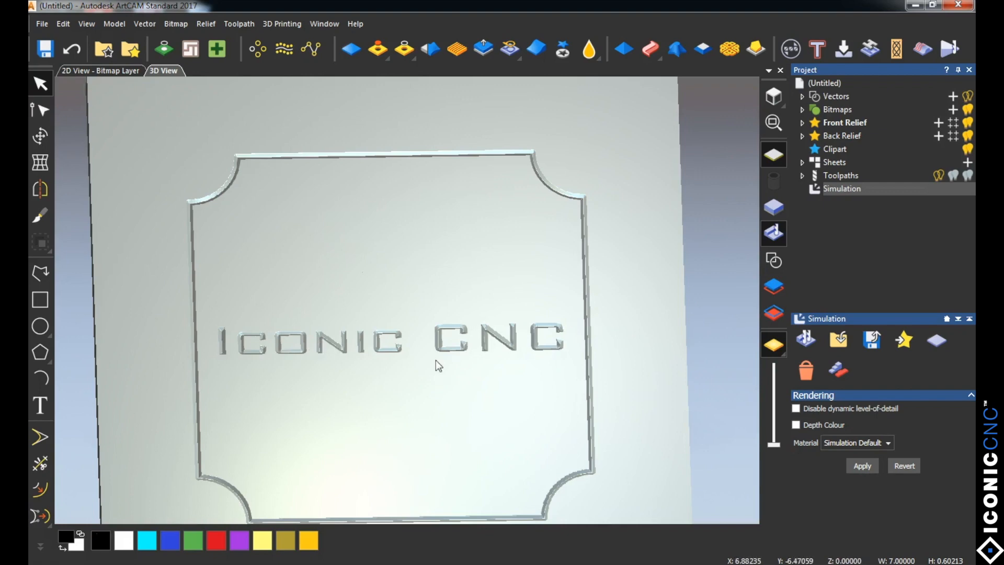
Step: Set up saving the Profile and V-Bit Carving toolpaths as a single file named iconic on the desktop
{"action": "left_click", "coordinate": [844, 175]}
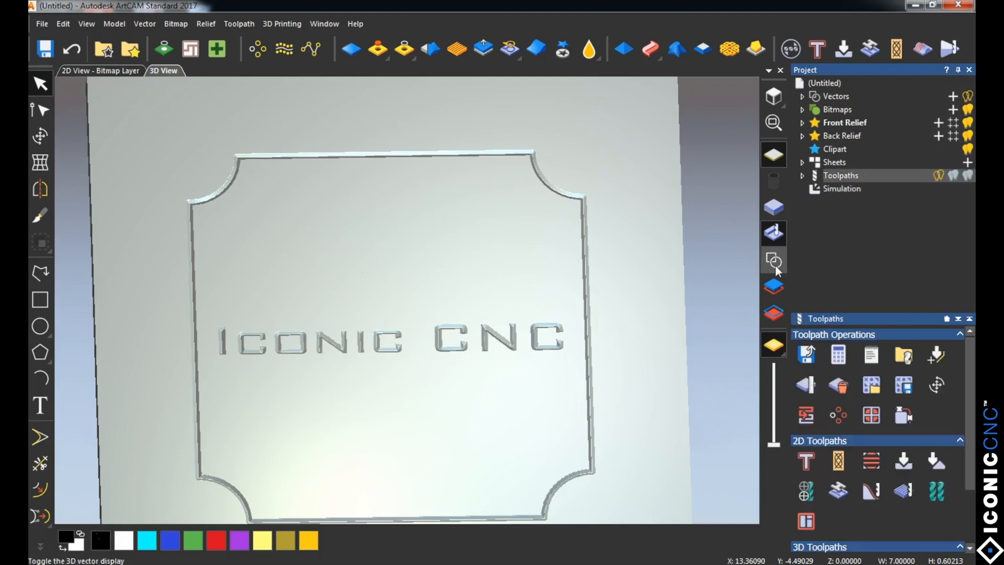
{"action": "left_click", "coordinate": [808, 355]}
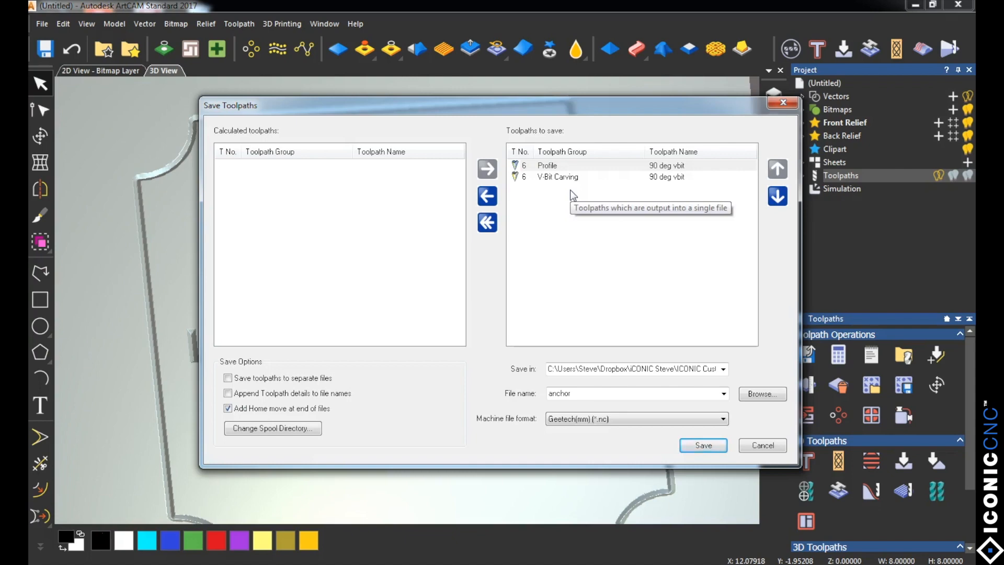
{"action": "left_click", "coordinate": [761, 395]}
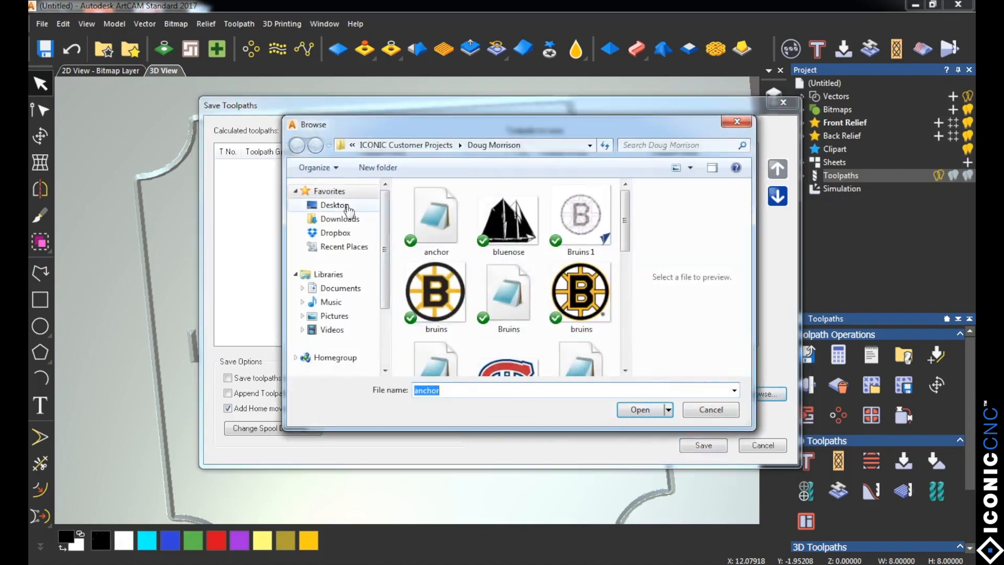
{"action": "left_click", "coordinate": [364, 209]}
{"action": "left_click", "coordinate": [416, 271]}
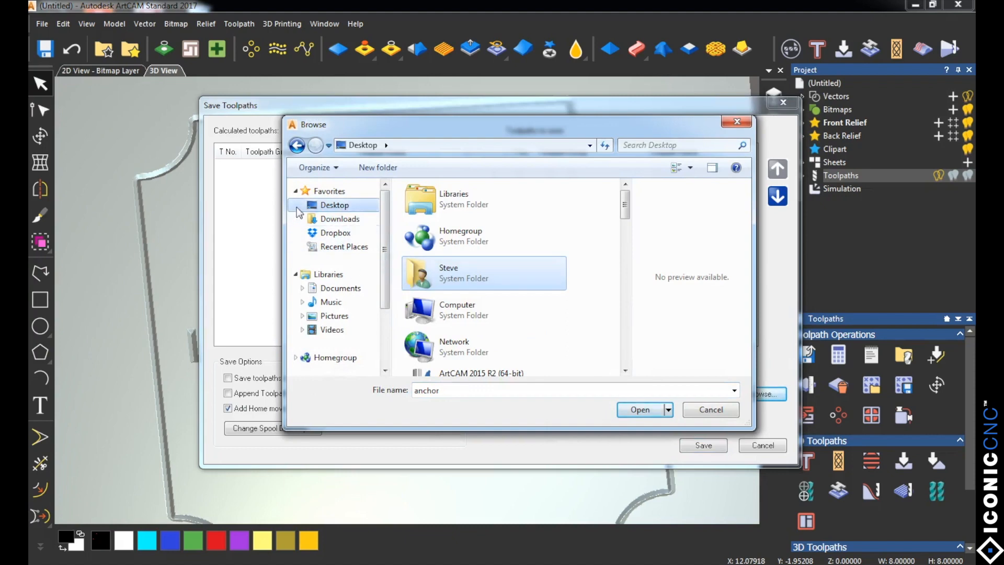
{"action": "left_click", "coordinate": [638, 411]}
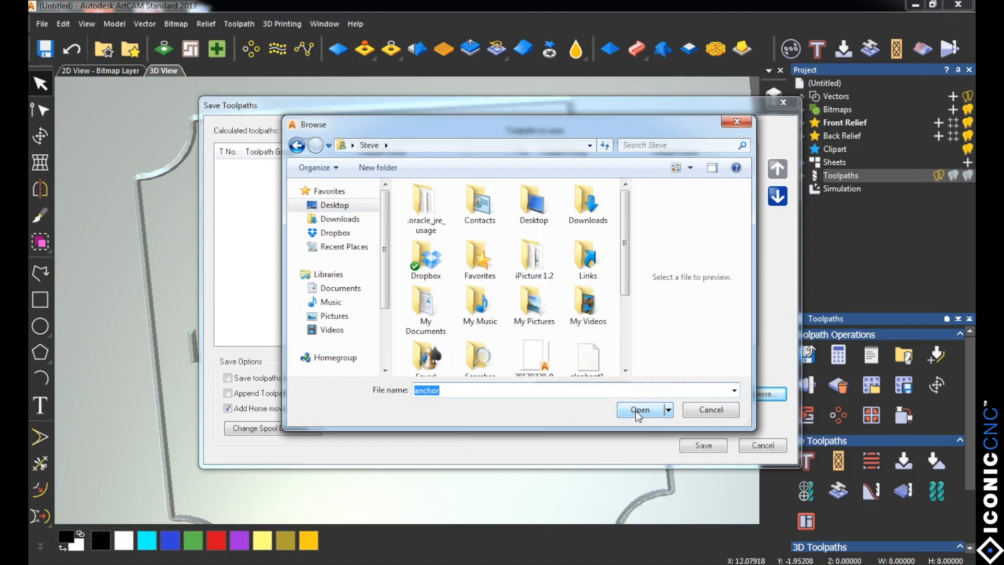
{"action": "type", "text": "iconic"}
{"action": "key", "text": "Return"}
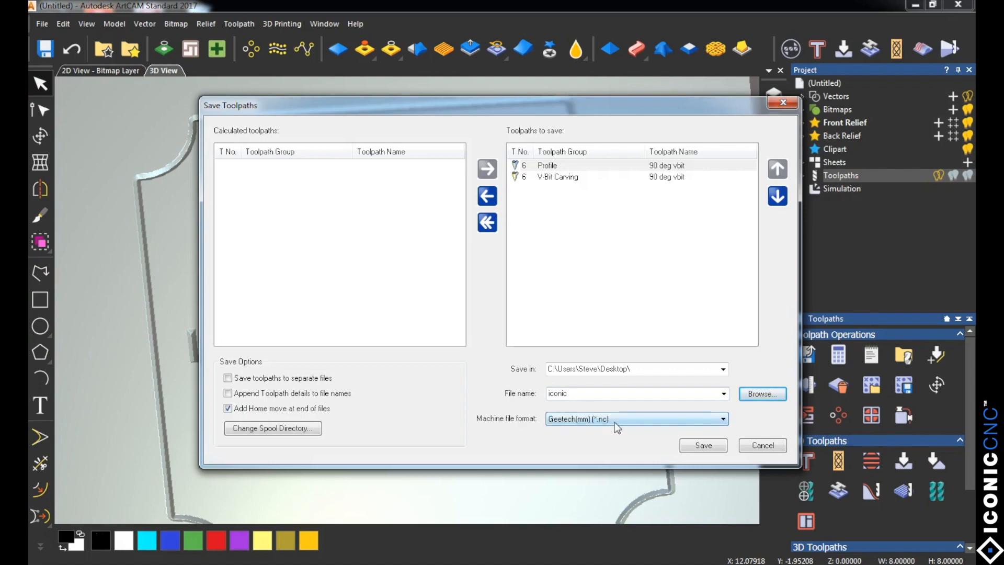
Step: Save the toolpaths in the Geetech(mm) (*.nc) machine format and close the save dialog
{"action": "left_click", "coordinate": [560, 421]}
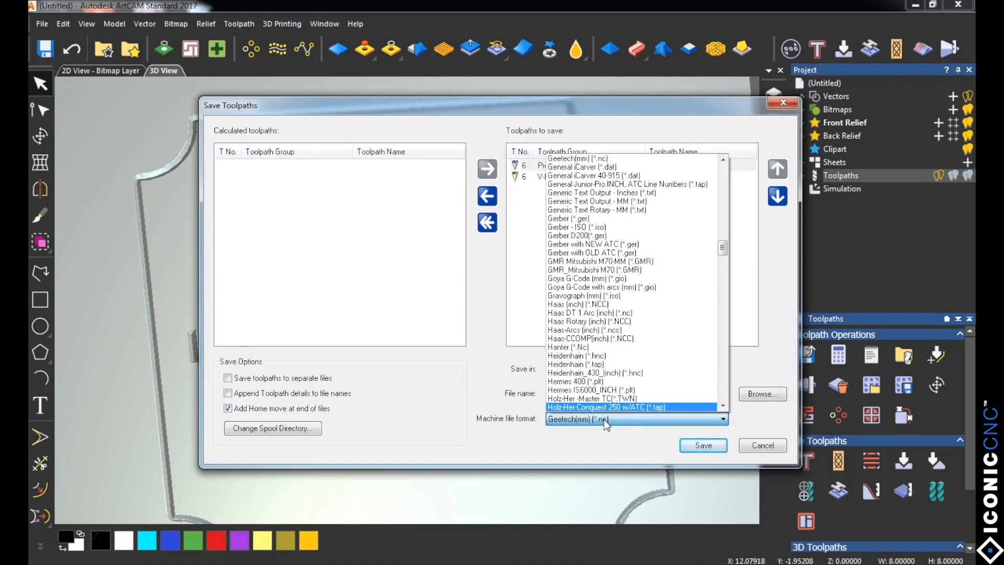
{"action": "left_click", "coordinate": [702, 448]}
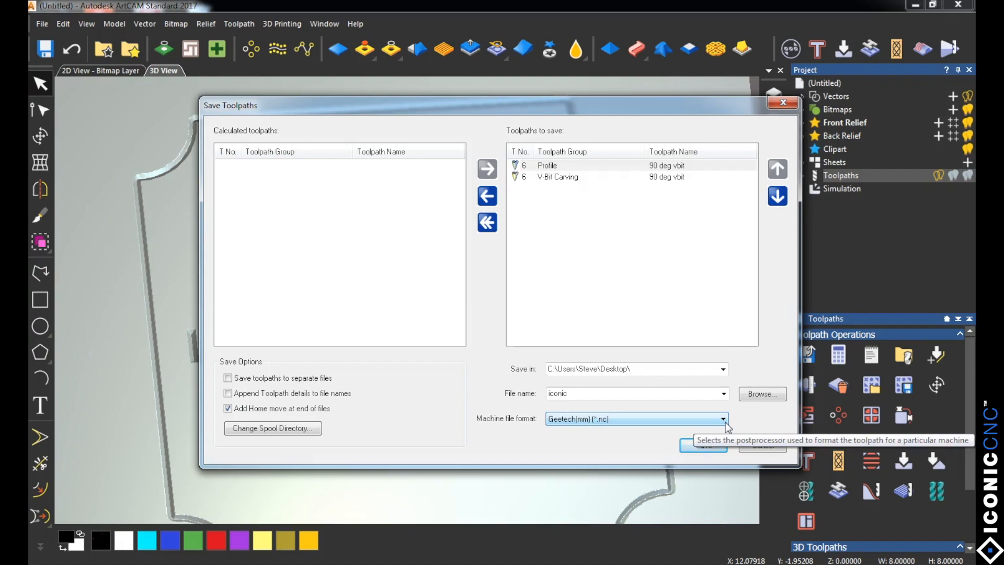
{"action": "left_click", "coordinate": [703, 446]}
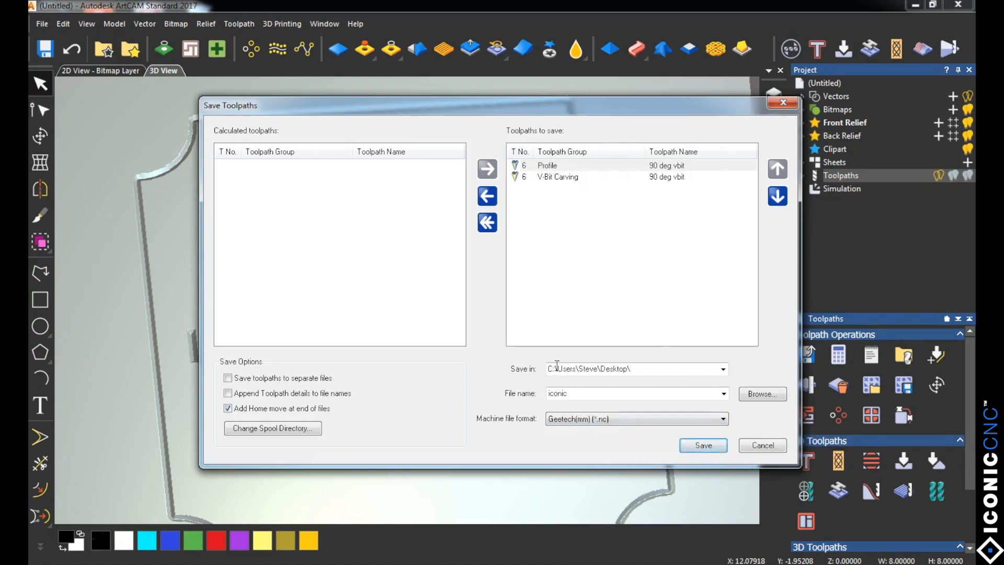
{"action": "left_click", "coordinate": [777, 105]}
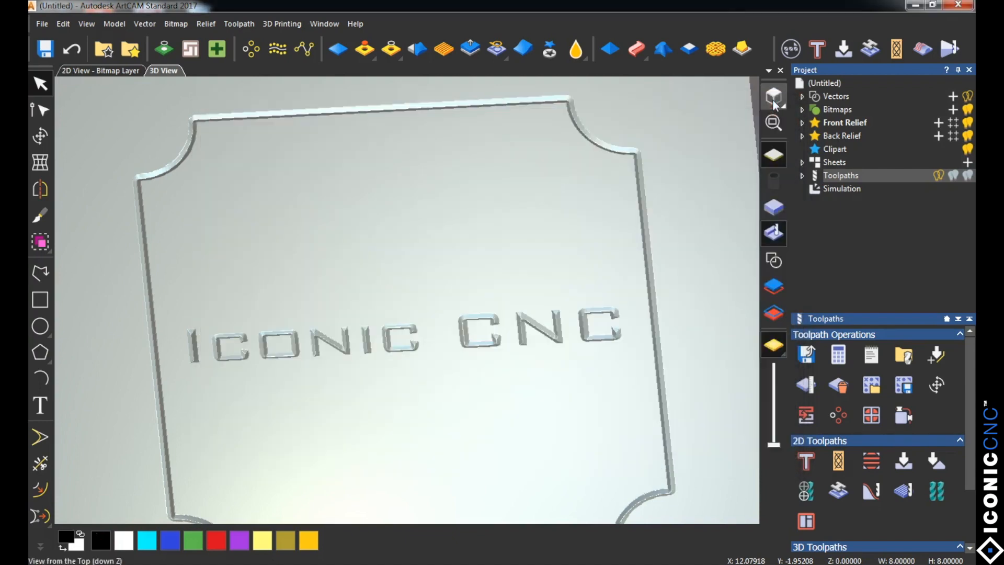
Step: Switch from ArtCAM to the desktop and launch i-Picture, allowing it to run
{"action": "left_click", "coordinate": [915, 6]}
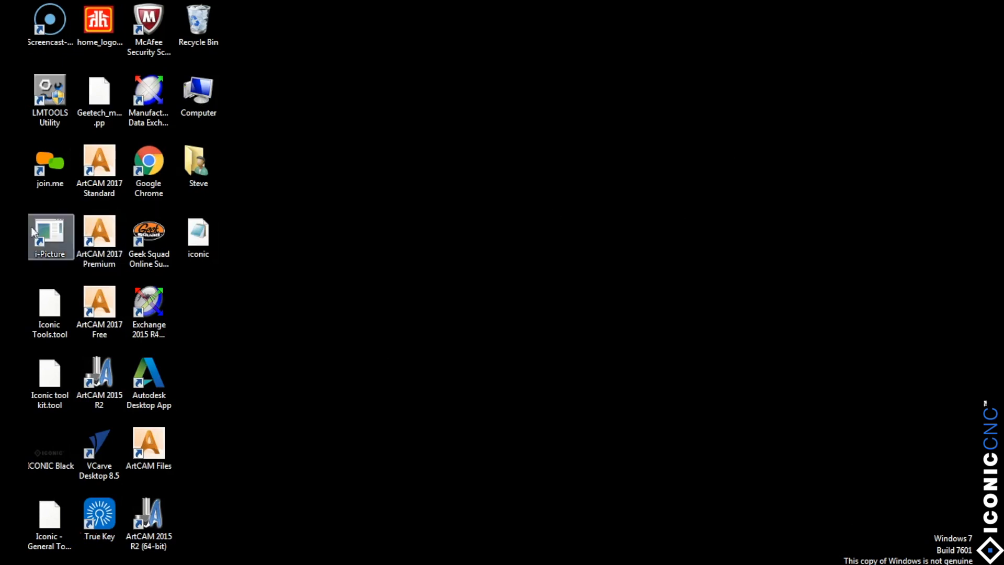
{"action": "double_click", "coordinate": [45, 234]}
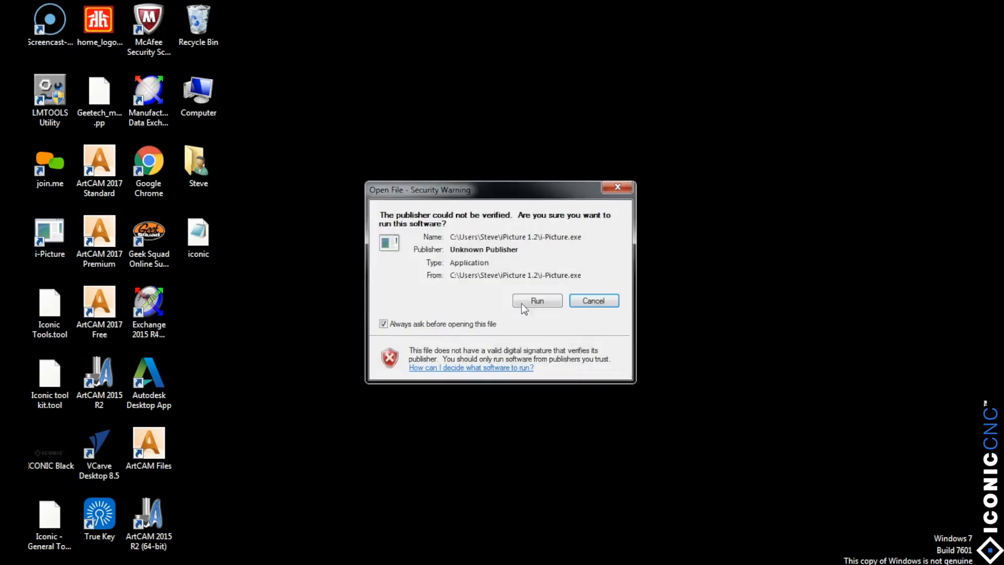
{"action": "left_click", "coordinate": [532, 299]}
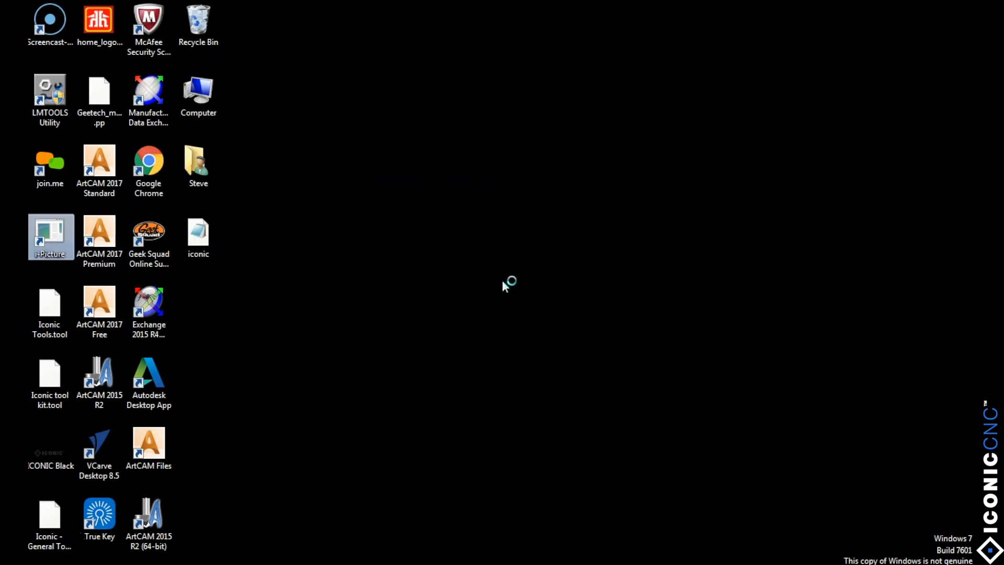
{"action": "left_click_drag", "start_coordinate": [511, 174], "coordinate": [552, 149]}
Step: Open the home_logo2-01 GIF image from the desktop in i-Picture
{"action": "left_click", "coordinate": [300, 164]}
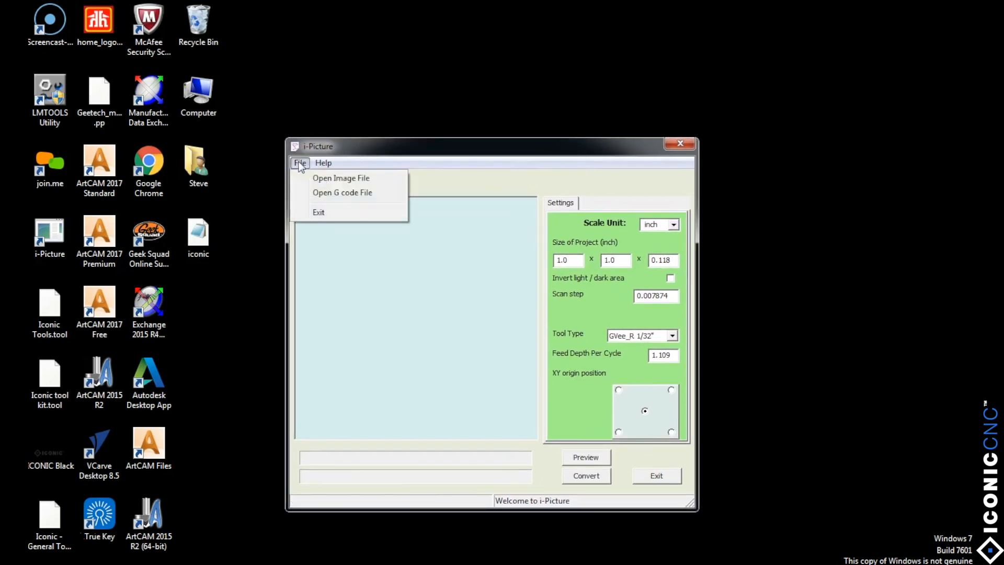
{"action": "left_click", "coordinate": [325, 176]}
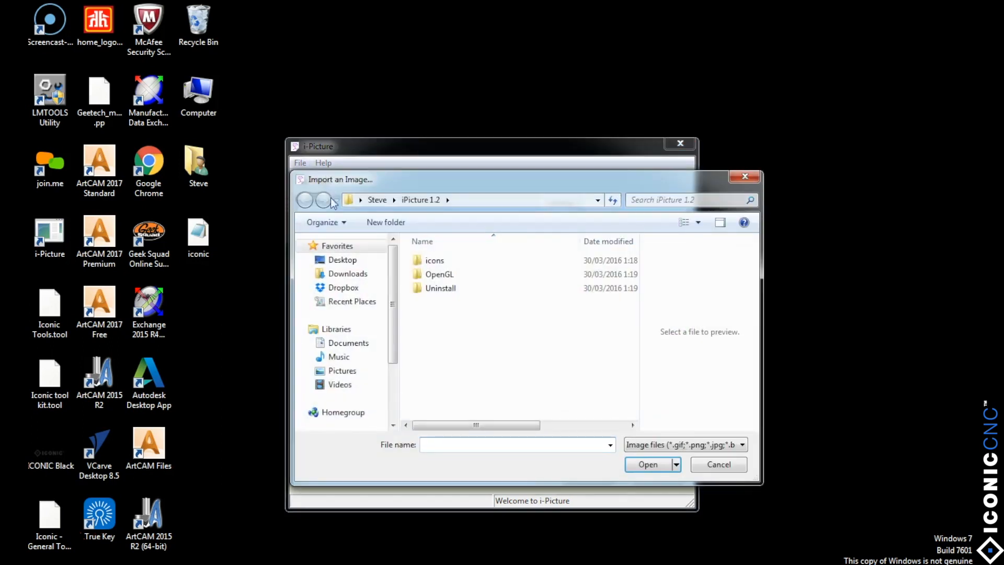
{"action": "left_click", "coordinate": [337, 261]}
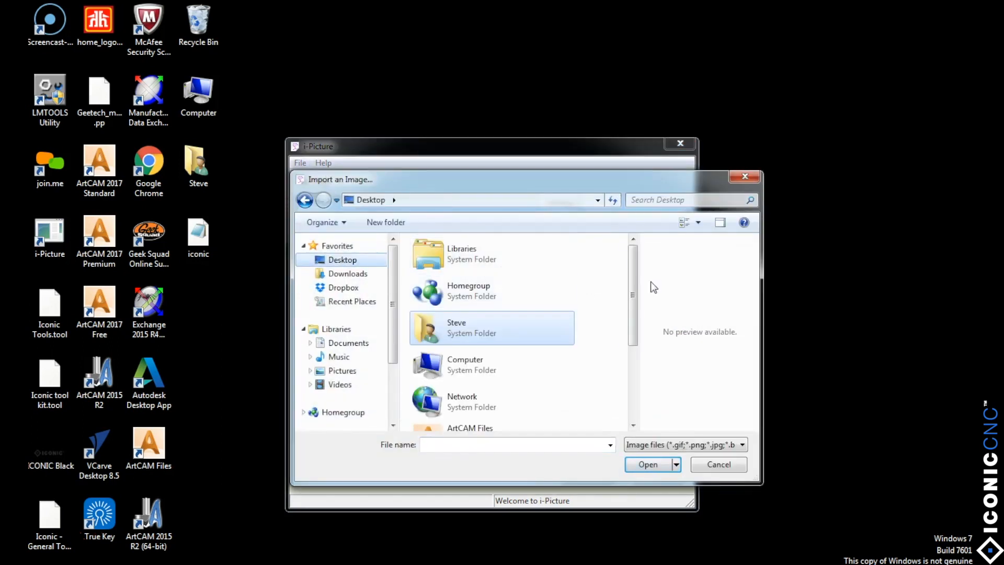
{"action": "left_click_drag", "start_coordinate": [632, 278], "coordinate": [630, 353]}
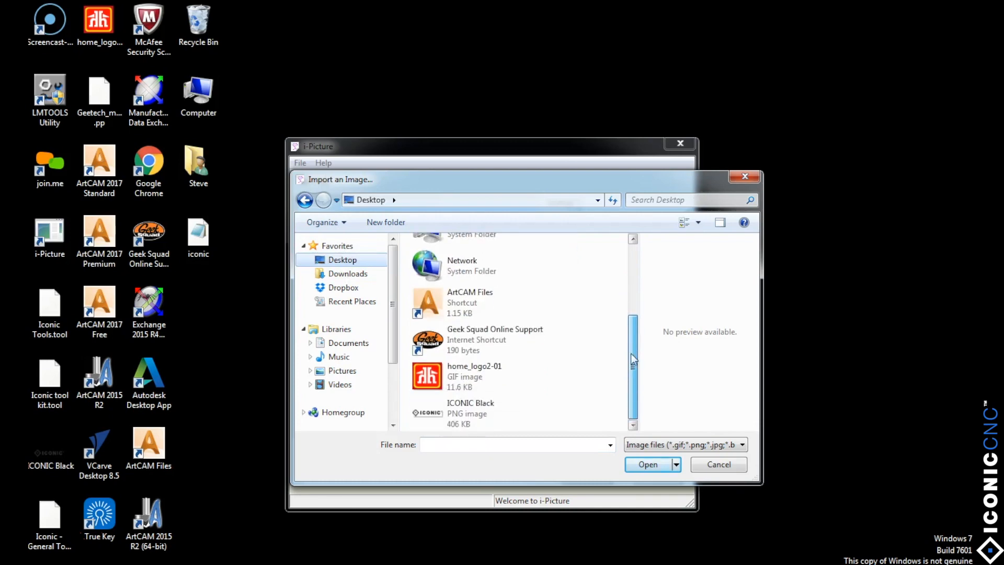
{"action": "left_click", "coordinate": [427, 376]}
{"action": "left_click", "coordinate": [662, 463]}
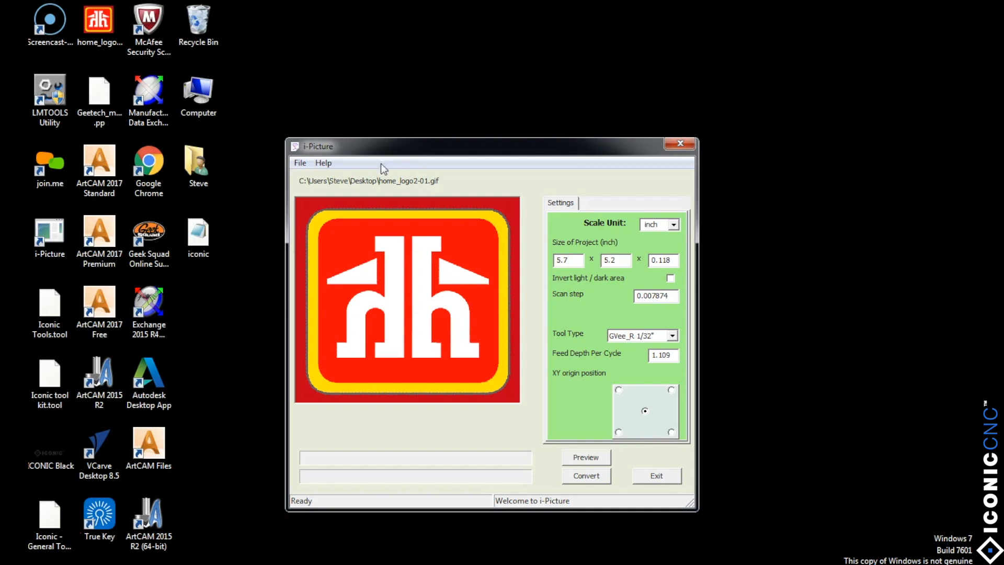
Step: Open the iconic NC file from the desktop as G-code and start its analysis
{"action": "left_click", "coordinate": [300, 164]}
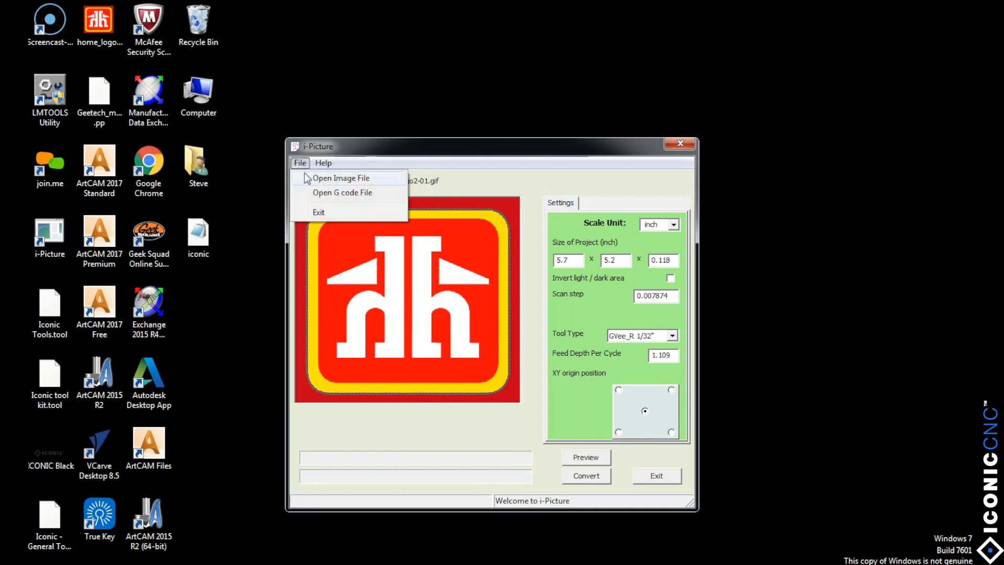
{"action": "left_click", "coordinate": [320, 194]}
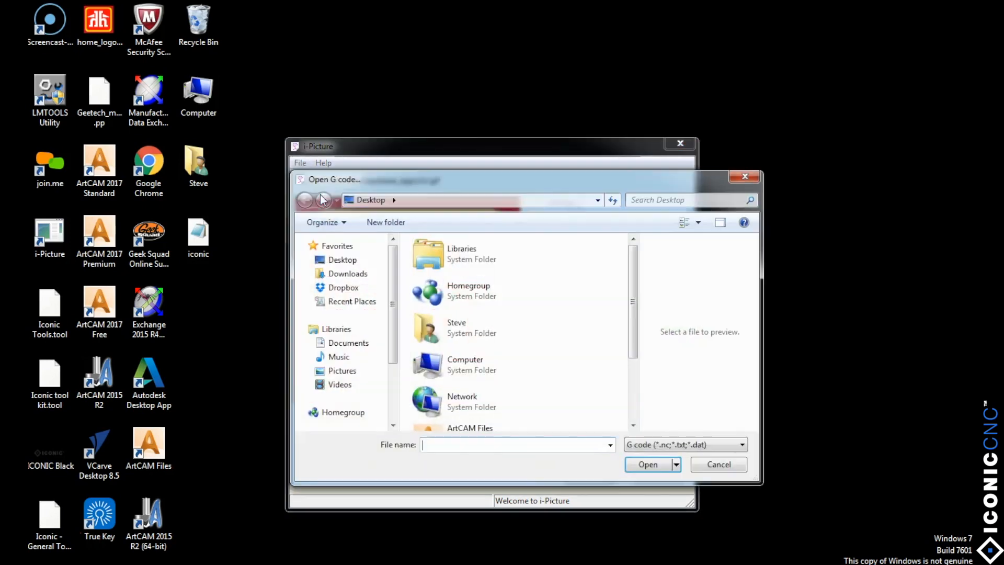
{"action": "left_click_drag", "start_coordinate": [635, 306], "coordinate": [645, 371]}
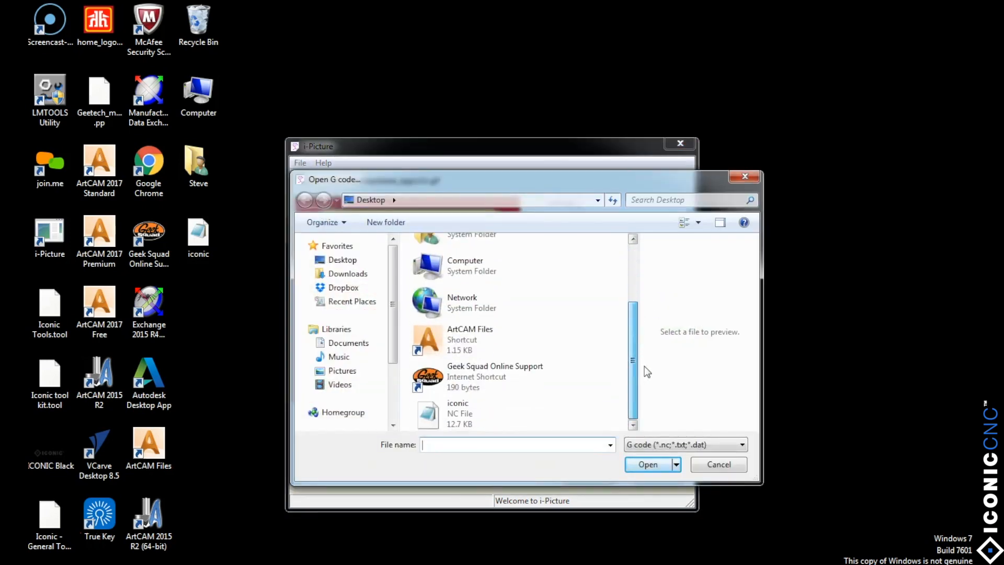
{"action": "left_click", "coordinate": [429, 423]}
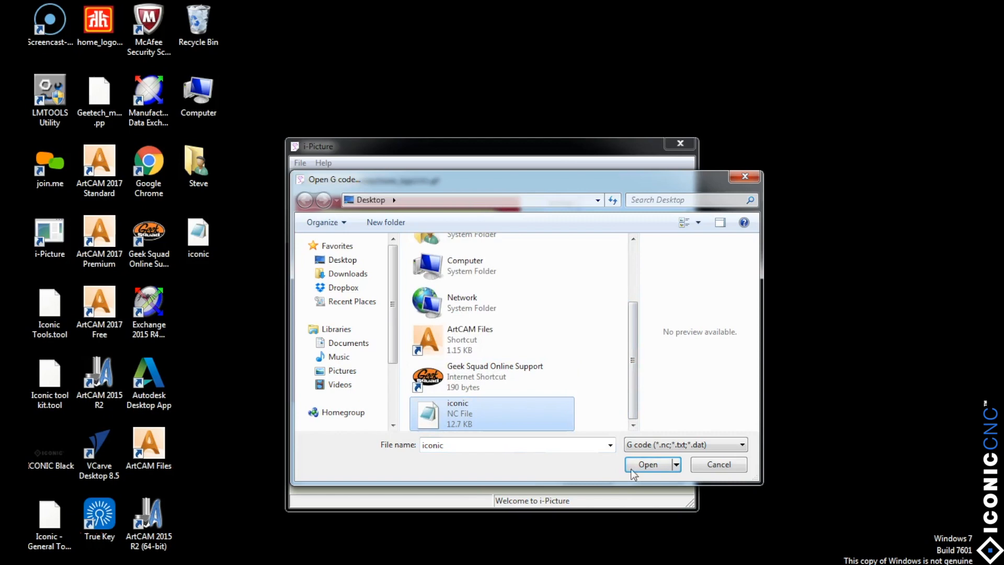
{"action": "left_click", "coordinate": [645, 466]}
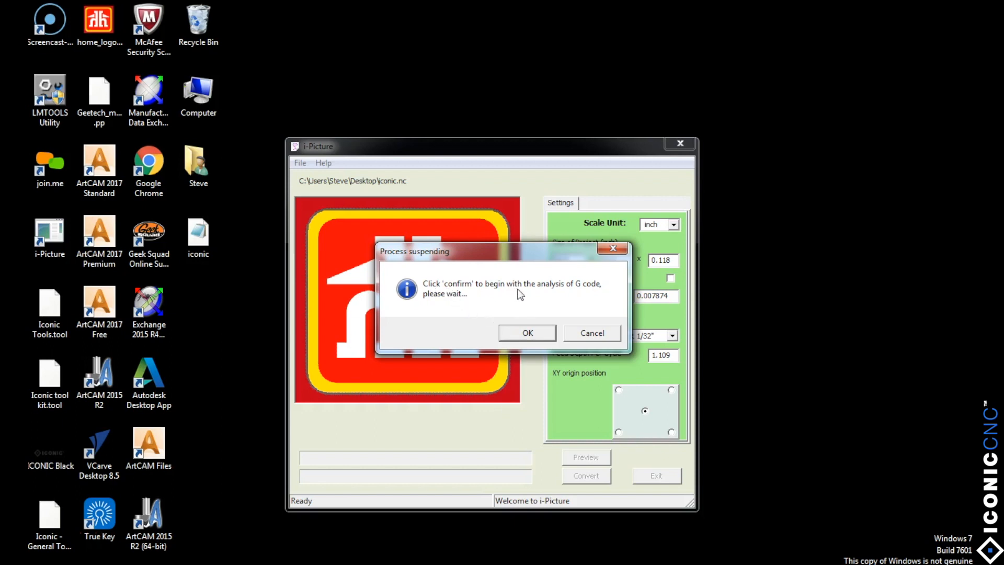
{"action": "left_click", "coordinate": [528, 334]}
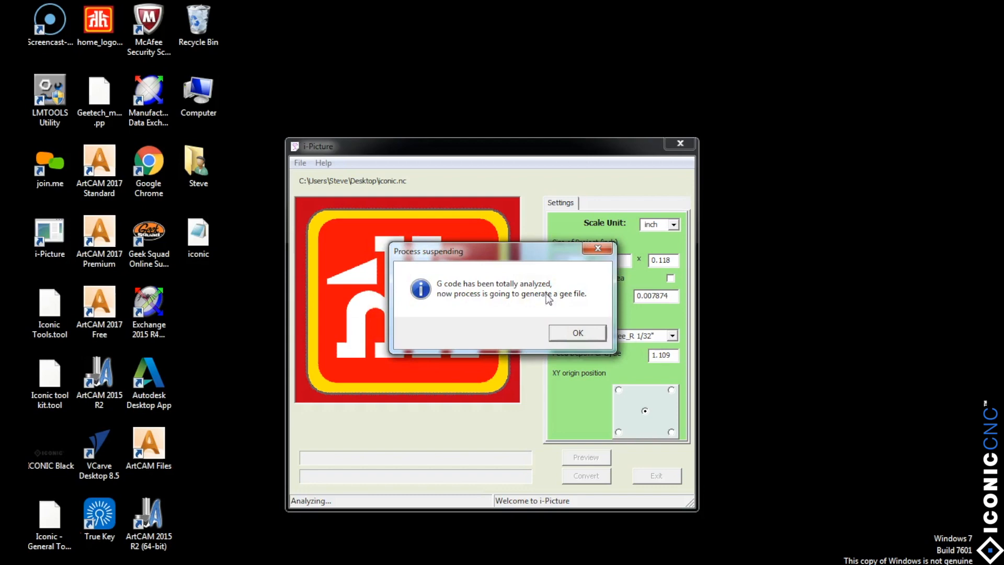
Step: Generate the GEE file, save it as iconic in .GEE format on the desktop, and close i-Picture
{"action": "left_click", "coordinate": [562, 334]}
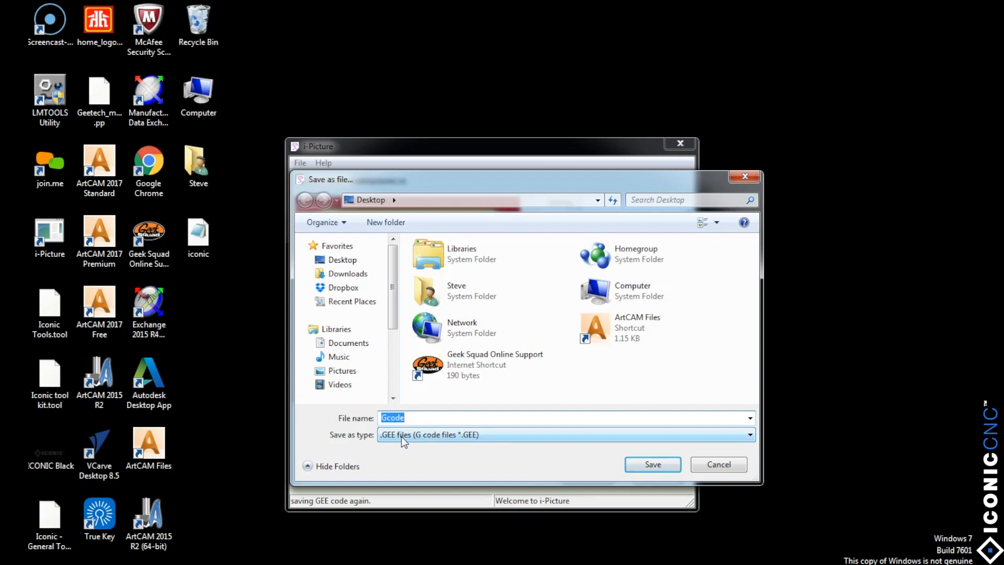
{"action": "type", "text": "iconic"}
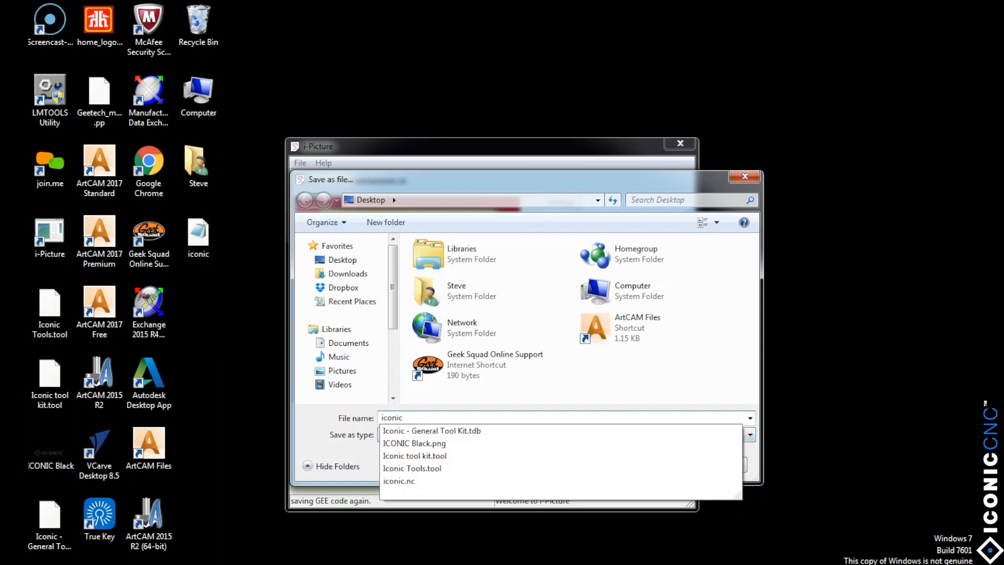
{"action": "left_click", "coordinate": [473, 403]}
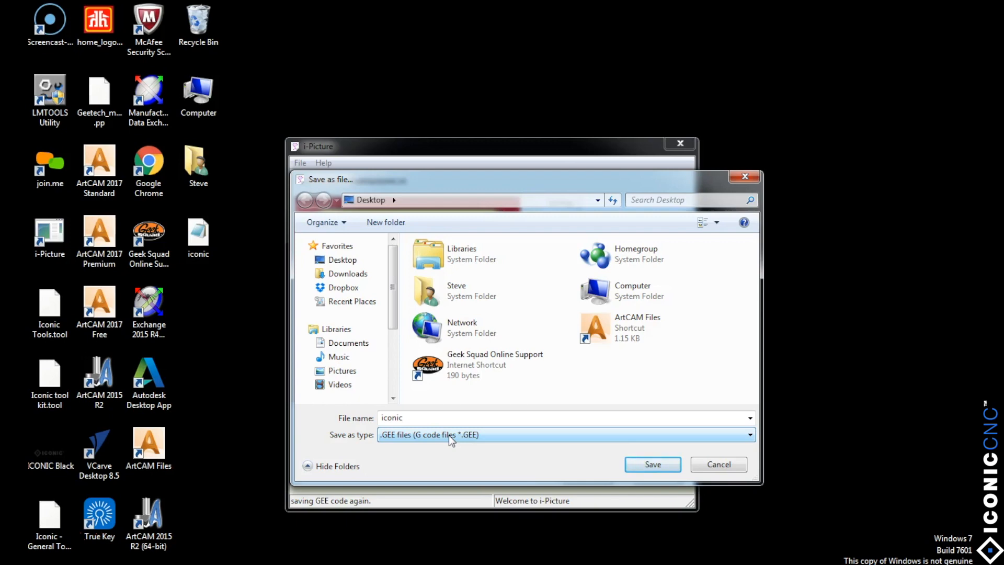
{"action": "left_click", "coordinate": [650, 465]}
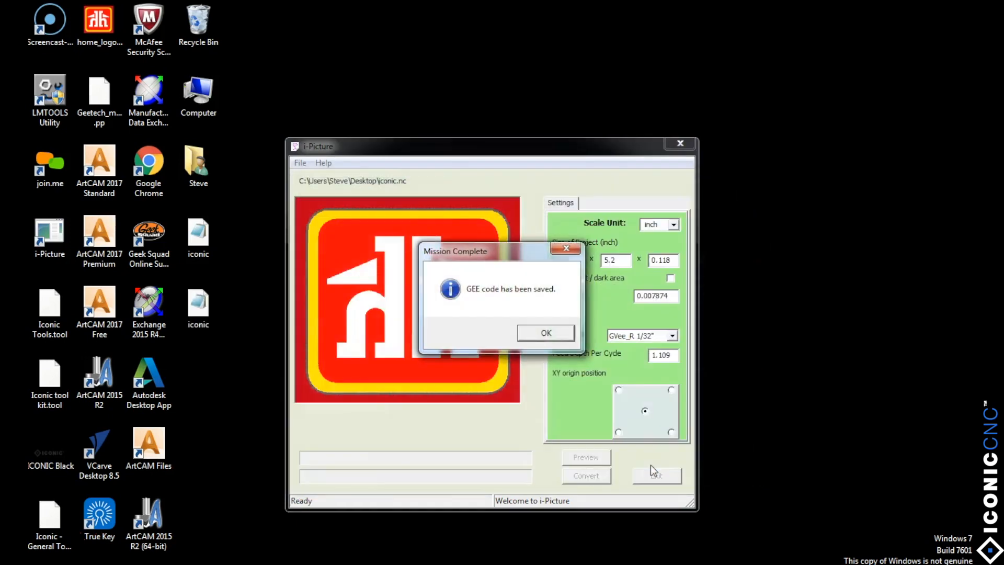
{"action": "left_click", "coordinate": [547, 334]}
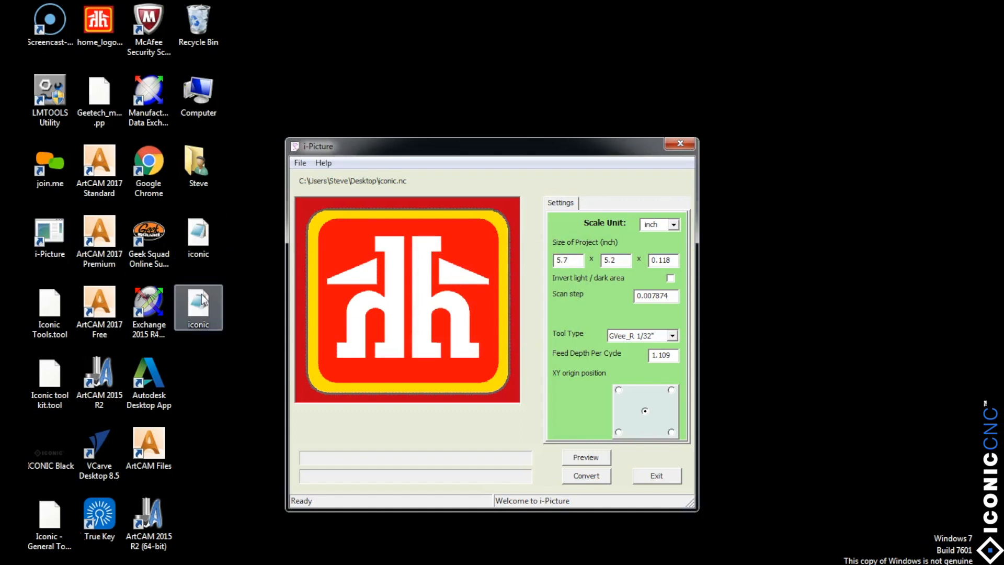
{"action": "left_click", "coordinate": [679, 144]}
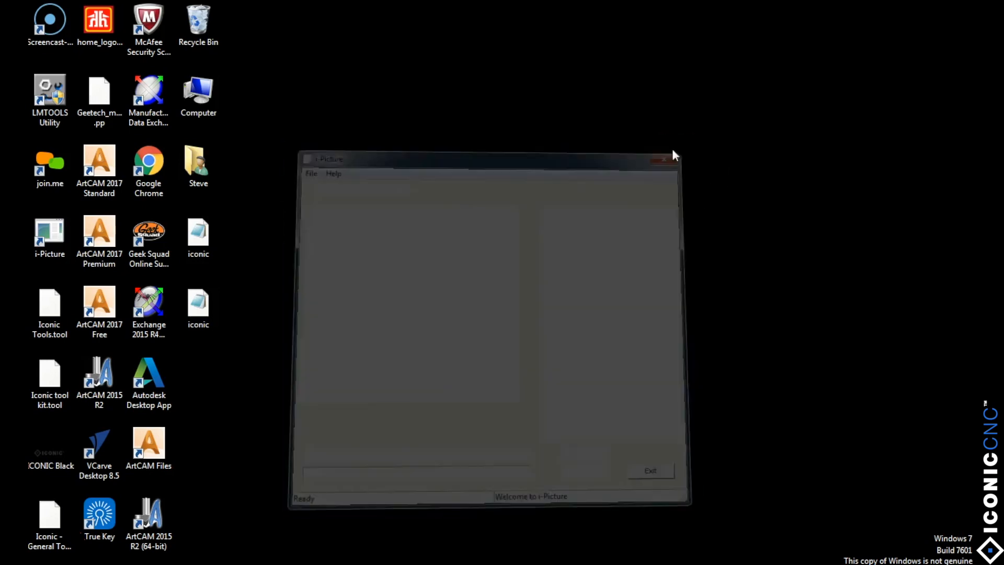
Step: Compare the original and converted iconic files side by side in Notepad, examining the converted file's first line, and close both
{"action": "double_click", "coordinate": [199, 234]}
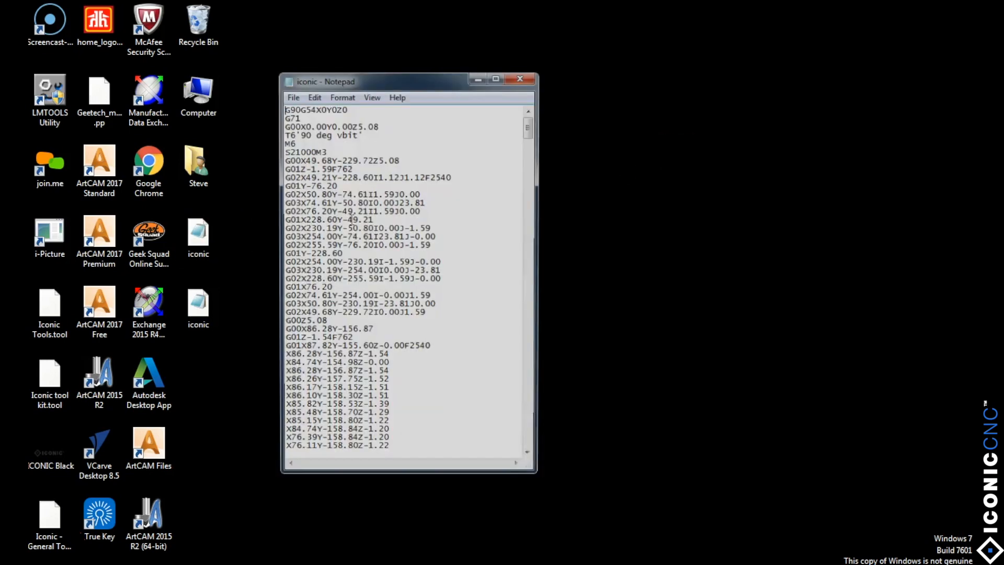
{"action": "double_click", "coordinate": [199, 304]}
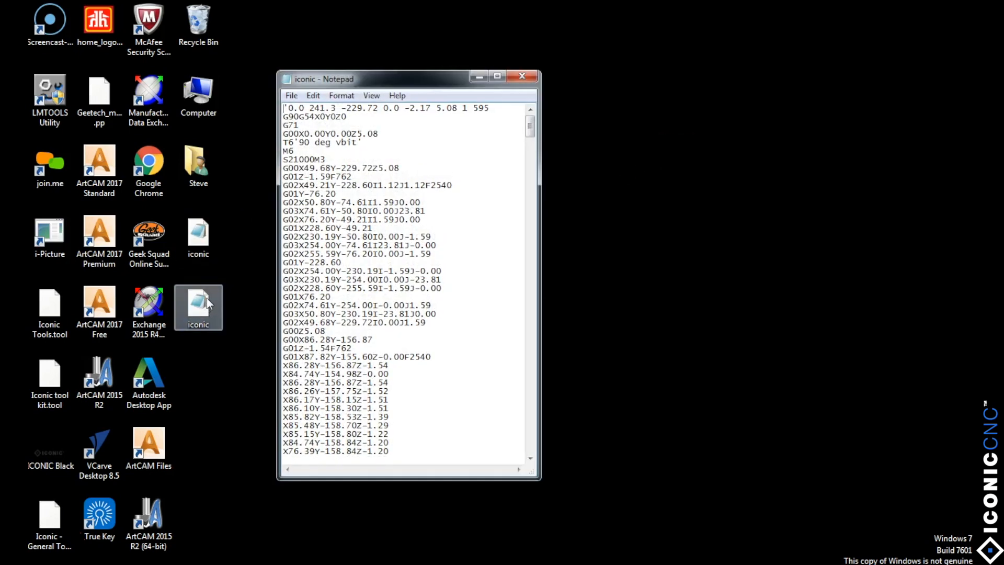
{"action": "left_click_drag", "start_coordinate": [426, 85], "coordinate": [576, 76]}
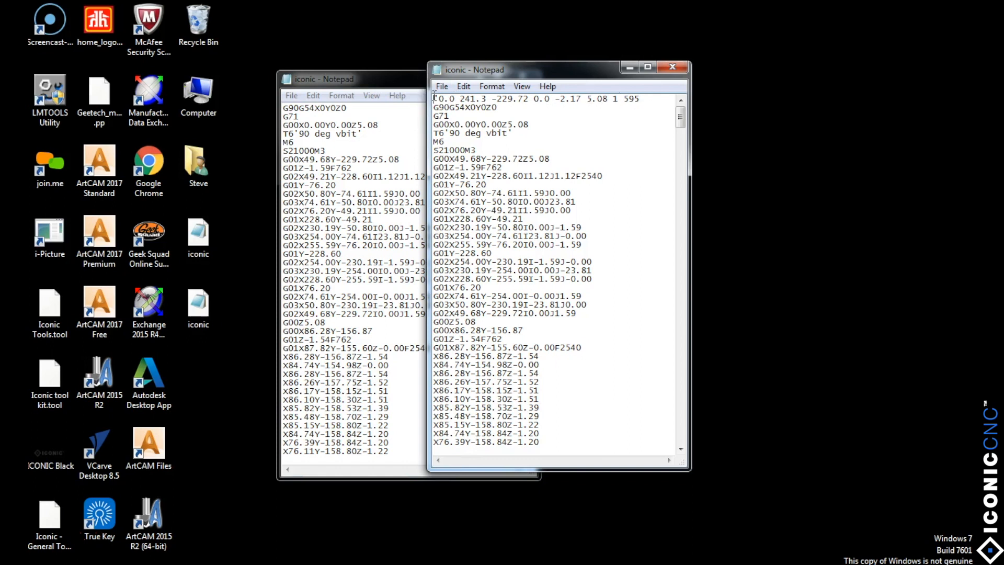
{"action": "left_click", "coordinate": [553, 99]}
{"action": "left_click", "coordinate": [491, 99]}
{"action": "key", "text": "Home"}
{"action": "left_click", "coordinate": [673, 65]}
{"action": "left_click", "coordinate": [521, 79]}
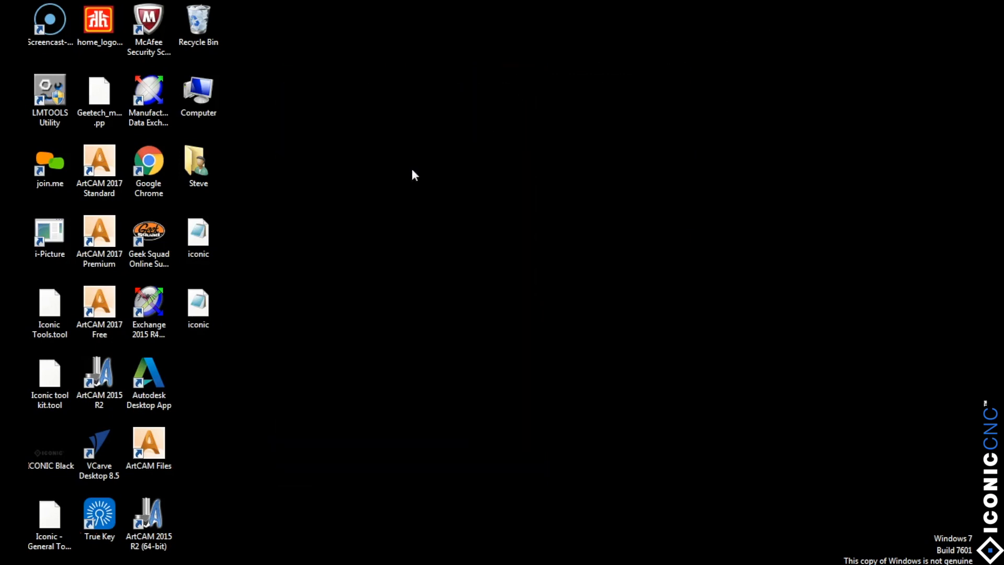